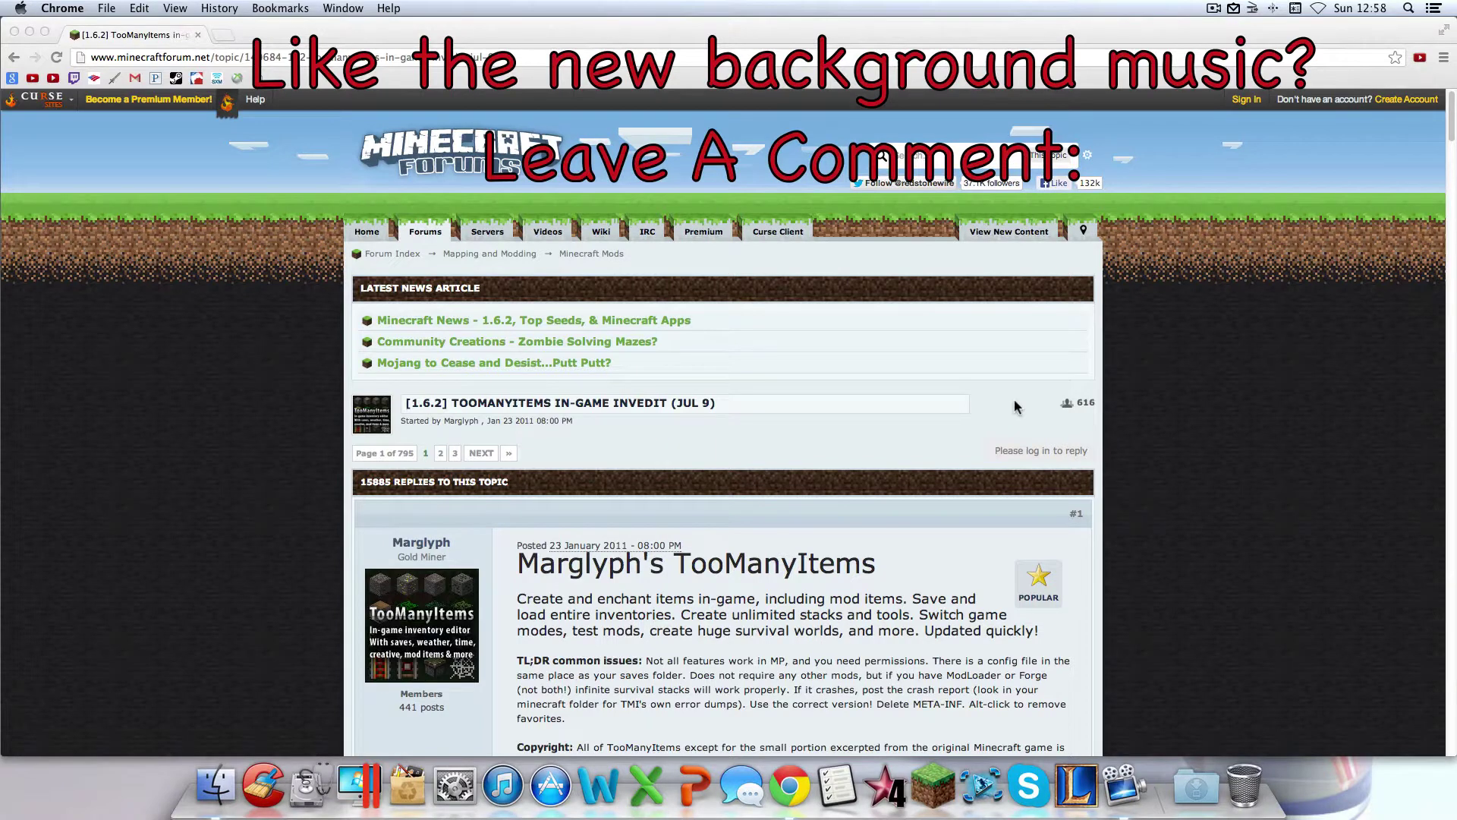
{"action": "scroll", "coordinate": [639, 613], "scroll_direction": "down", "scroll_amount": 1}
{"action": "scroll", "coordinate": [639, 615], "scroll_direction": "down", "scroll_amount": 2}
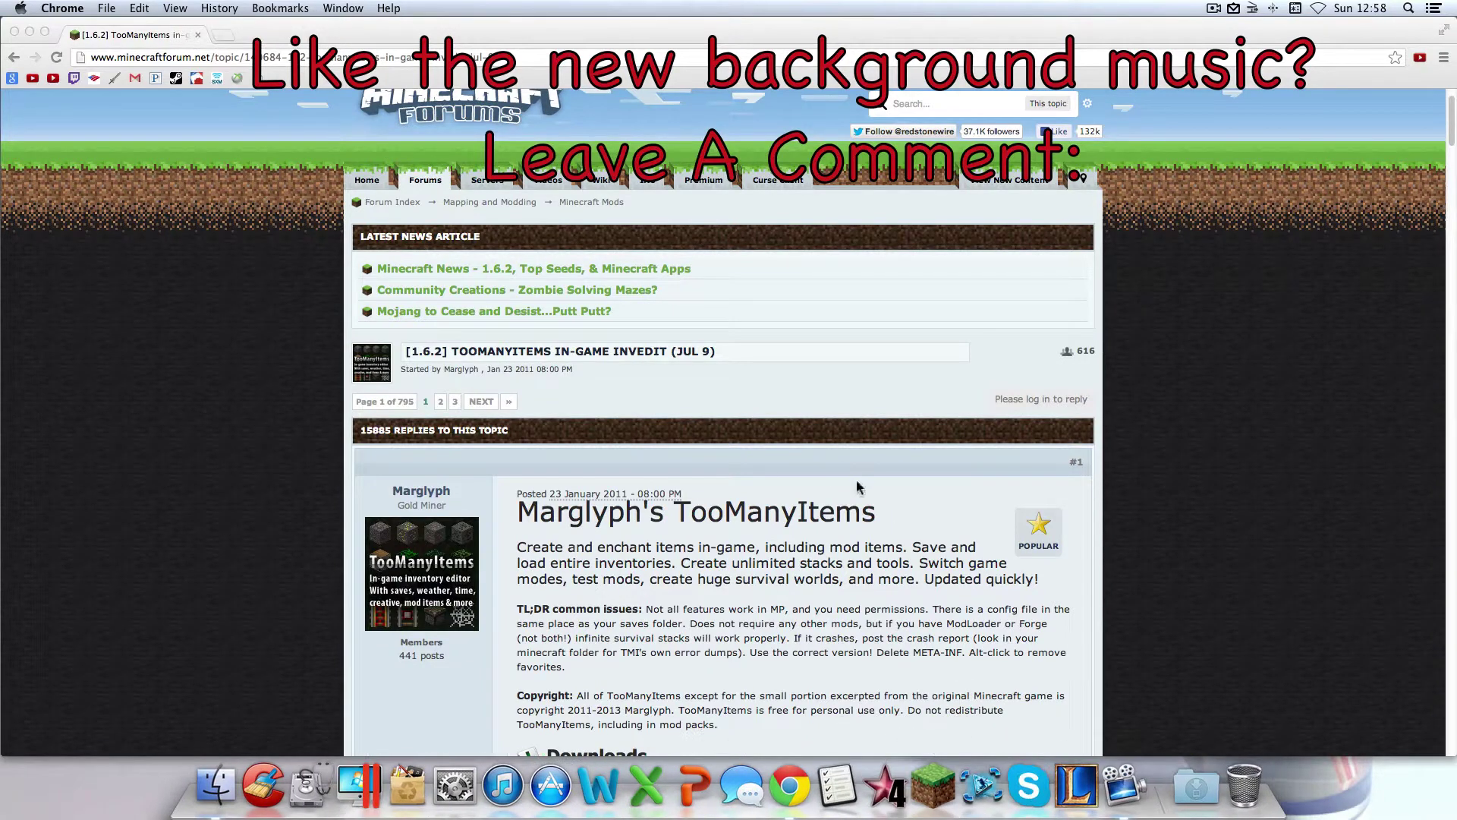
{"action": "scroll", "coordinate": [789, 361], "scroll_direction": "down", "scroll_amount": 4}
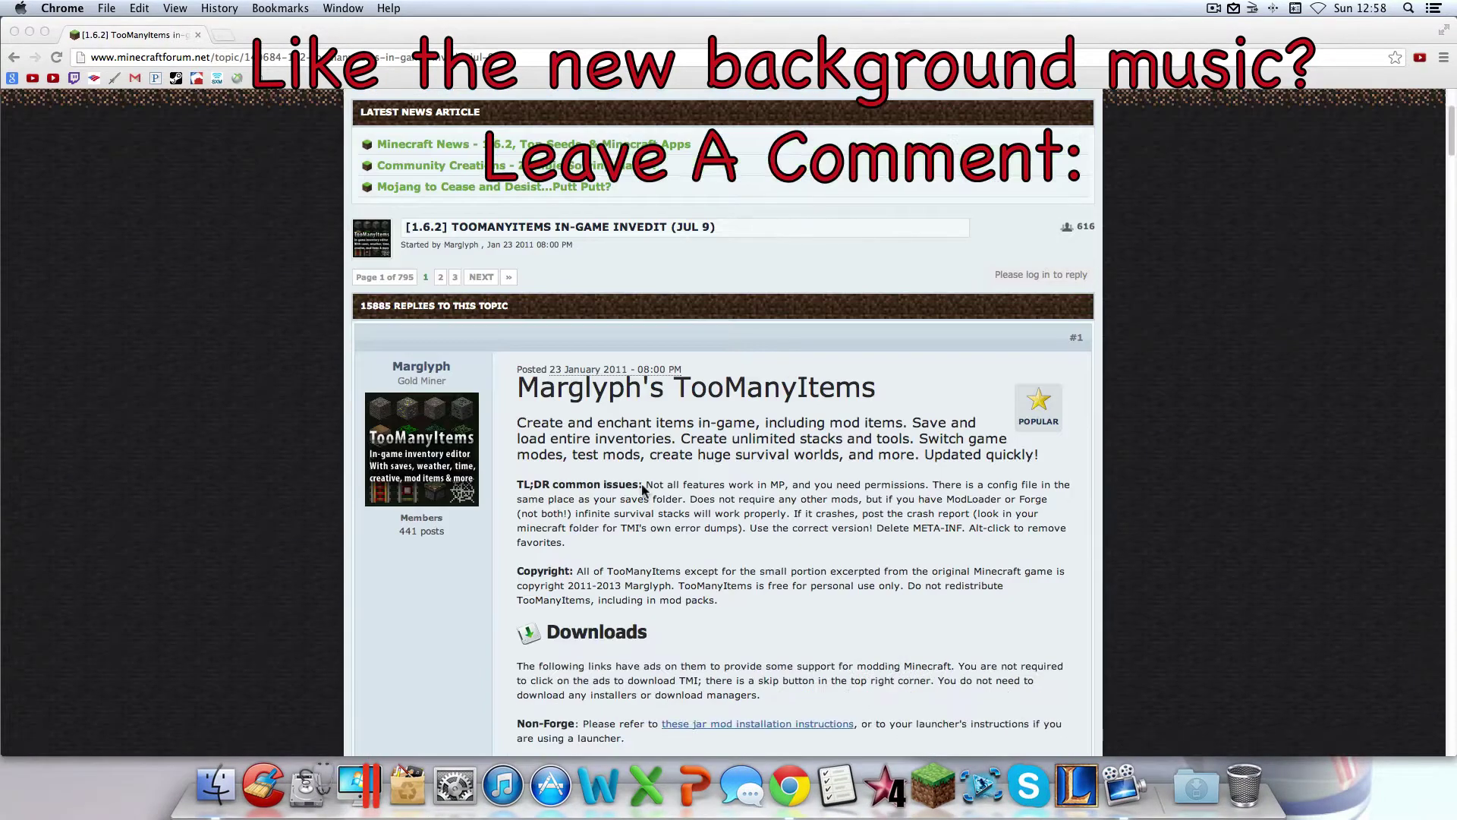
{"action": "left_click", "coordinate": [1360, 8]}
{"action": "left_click", "coordinate": [1360, 8]}
{"action": "left_click", "coordinate": [1406, 8]}
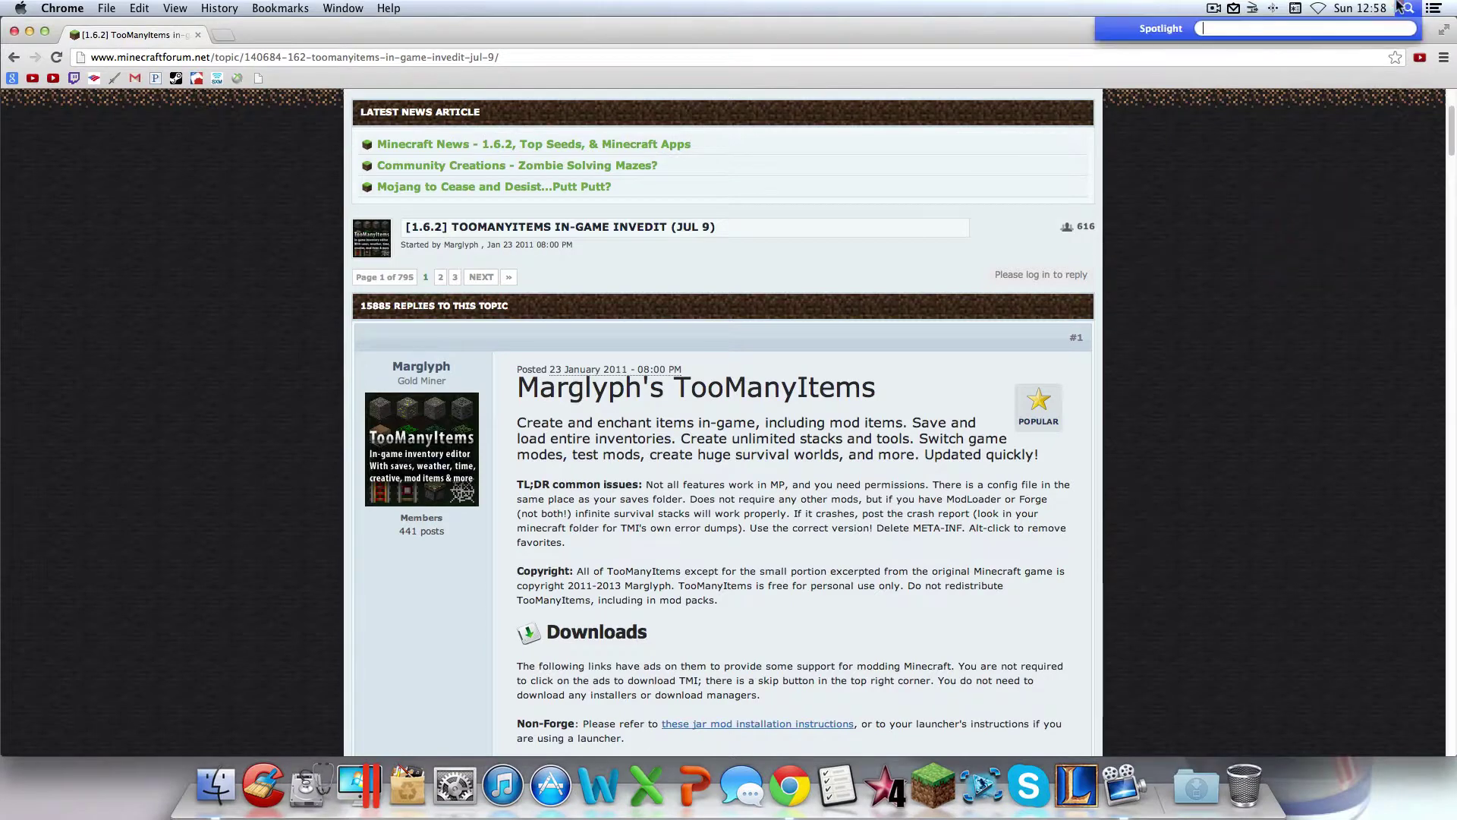
{"action": "left_click", "coordinate": [1360, 7]}
{"action": "left_click", "coordinate": [1288, 274]}
{"action": "scroll", "coordinate": [991, 334], "scroll_direction": "up", "scroll_amount": 5}
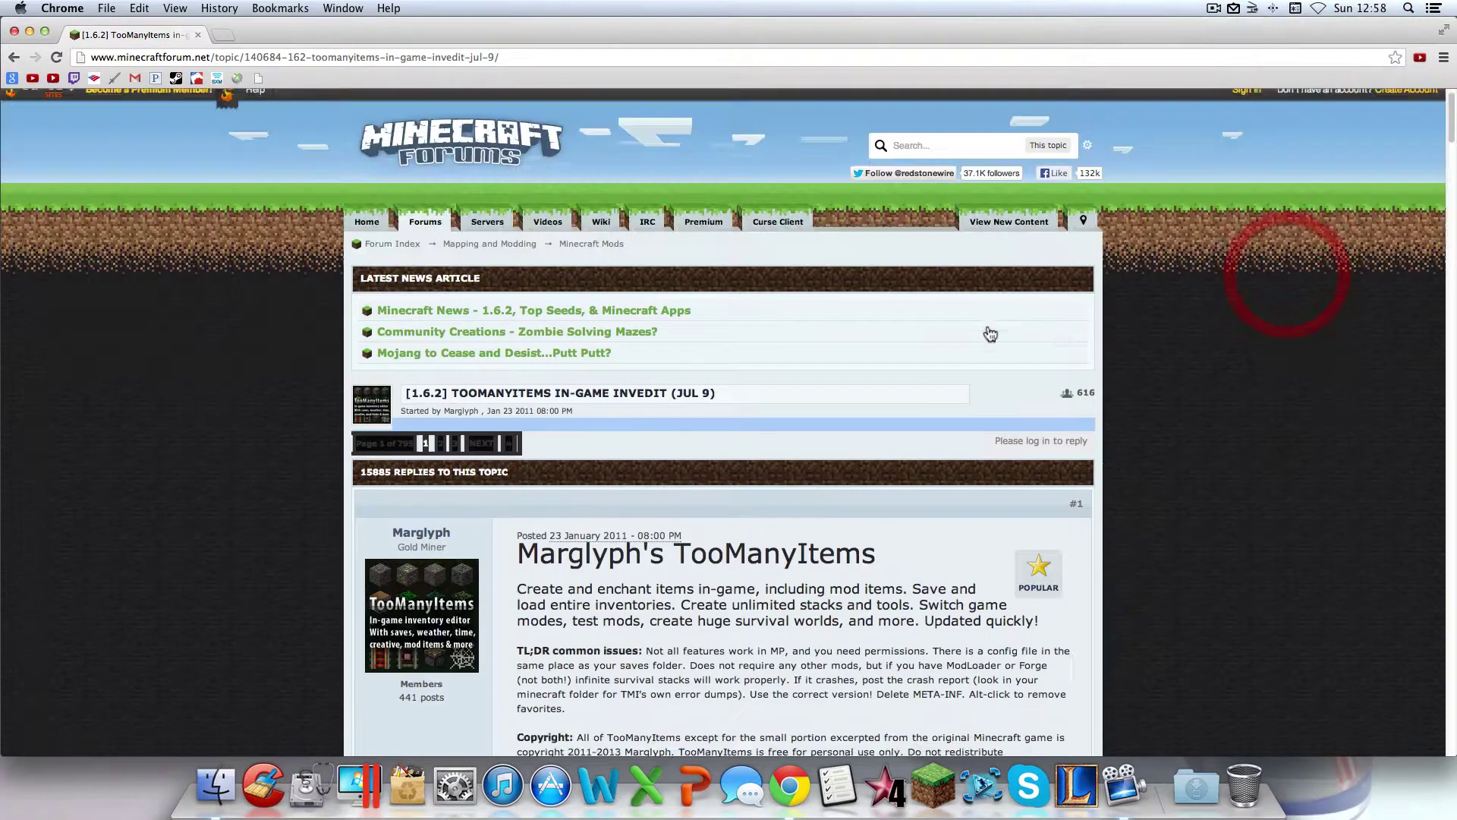
{"action": "left_click", "coordinate": [926, 376]}
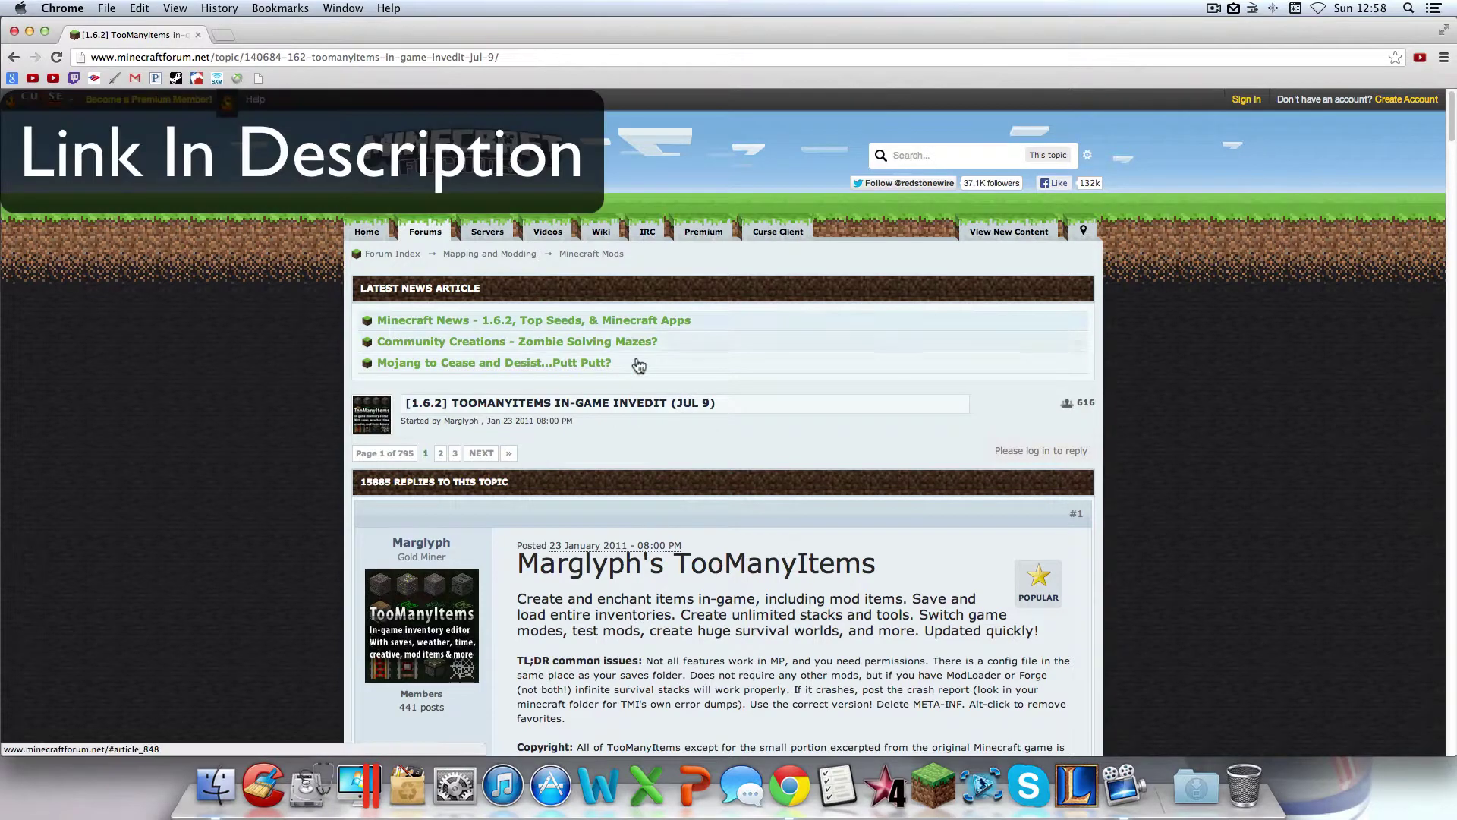
Download the TooManyItems build for 1.6.2 without Forge from the forum post's Downloads section and close the browser window
{"action": "scroll", "coordinate": [646, 444], "scroll_direction": "down", "scroll_amount": 6}
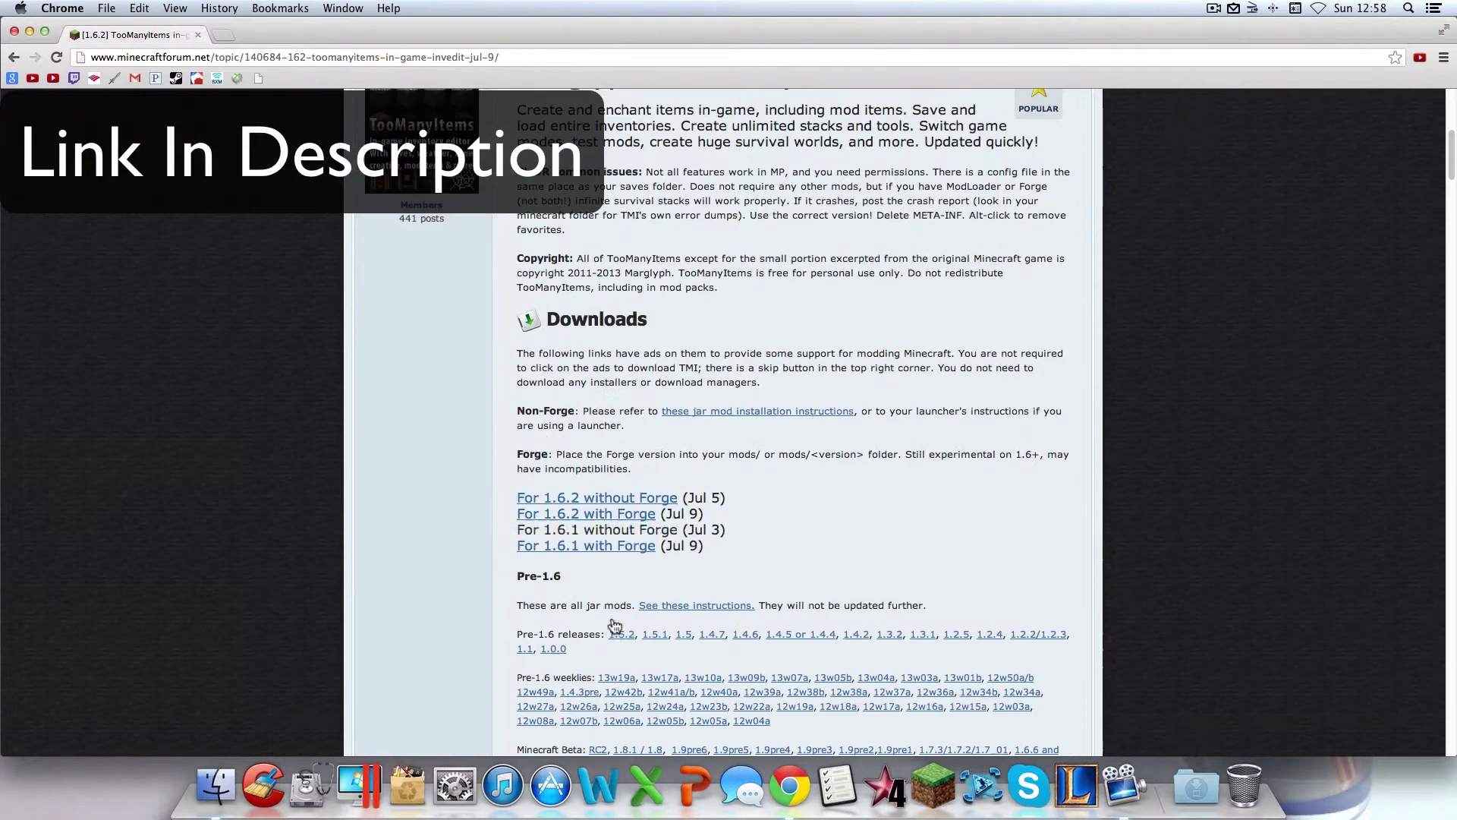
{"action": "left_click", "coordinate": [586, 495]}
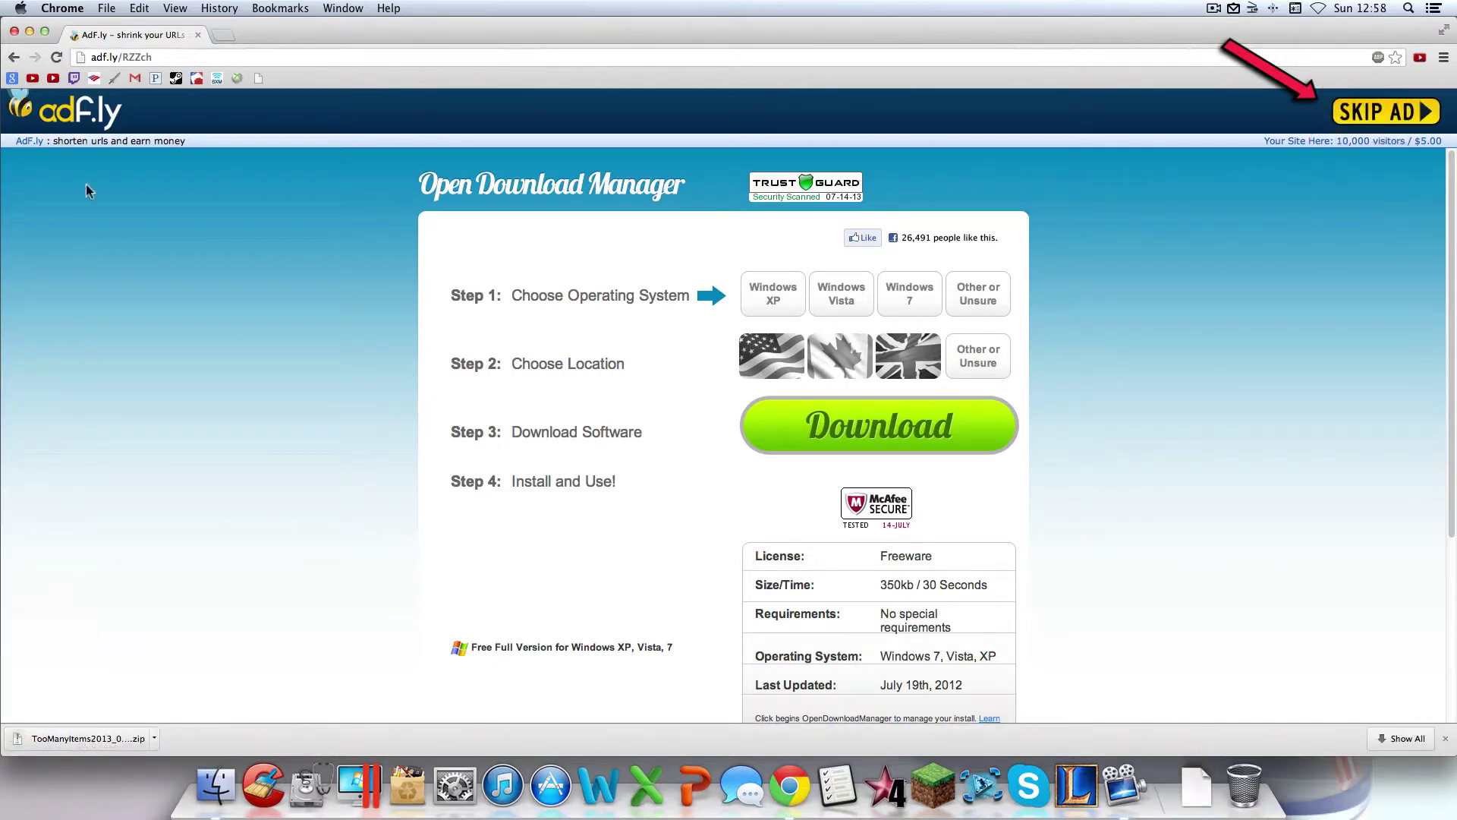
{"action": "left_click", "coordinate": [14, 31]}
{"action": "left_click", "coordinate": [858, 449]}
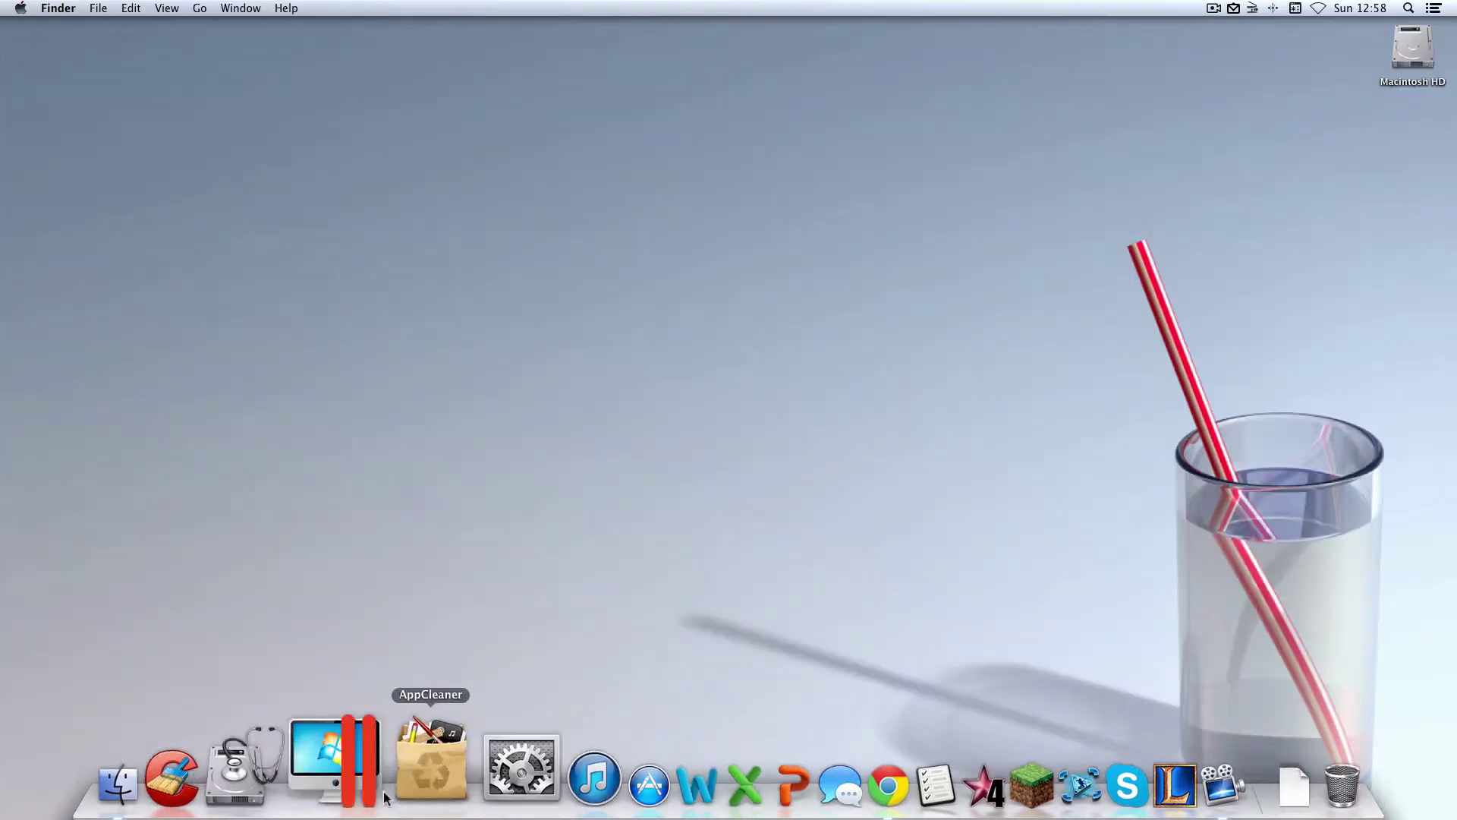
Move TooManyItems2013_07_05_1.6.2.zip from the Downloads folder to the desktop and close the Finder window
{"action": "left_click", "coordinate": [215, 786]}
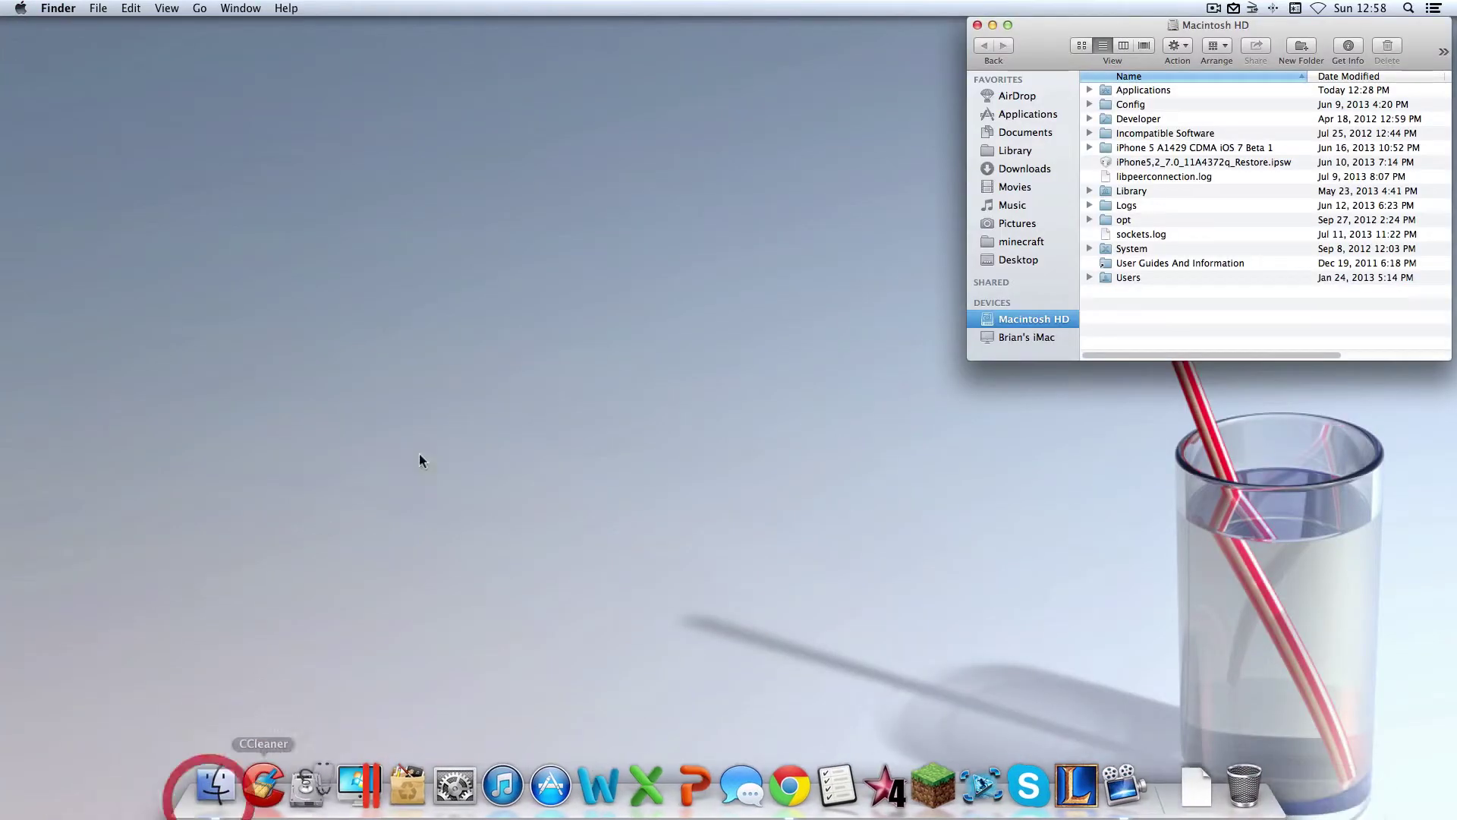
{"action": "left_click", "coordinate": [1024, 169]}
{"action": "left_click", "coordinate": [1046, 21]}
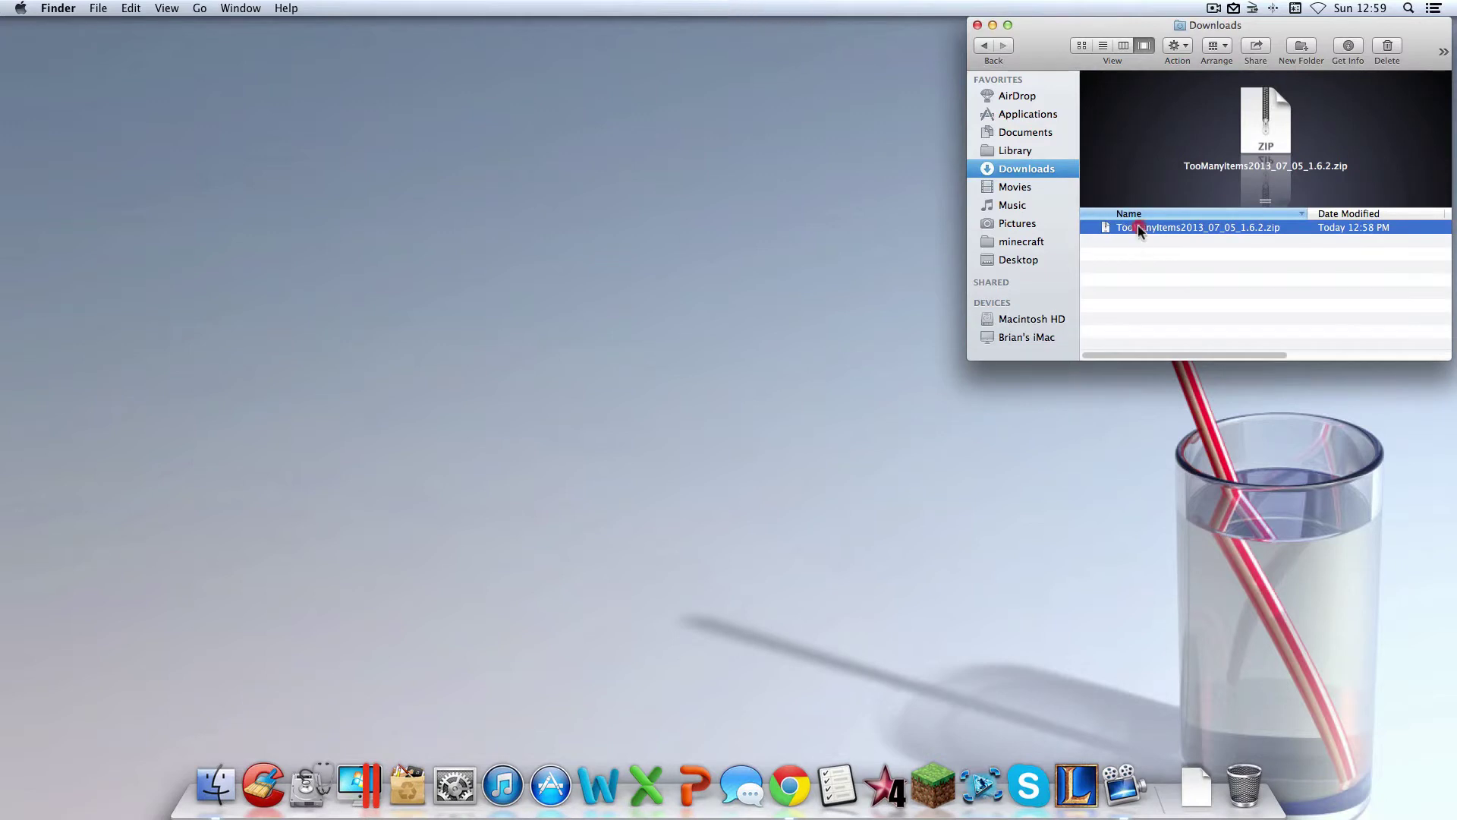
{"action": "left_click_drag", "start_coordinate": [1138, 227], "coordinate": [1395, 135]}
{"action": "left_click", "coordinate": [978, 25]}
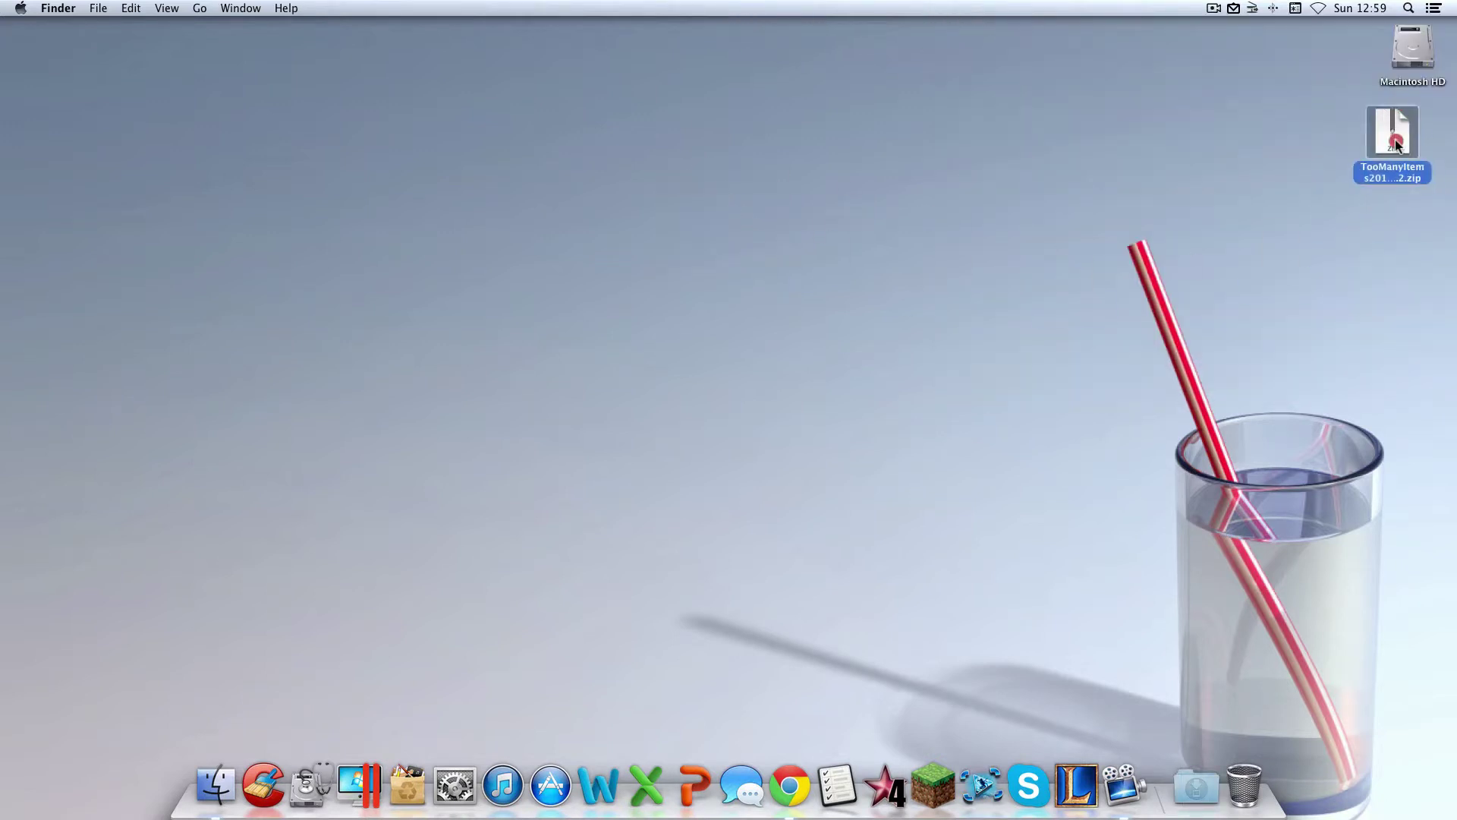
Extract the TooManyItems zip archive on the desktop
{"action": "double_click", "coordinate": [1397, 137]}
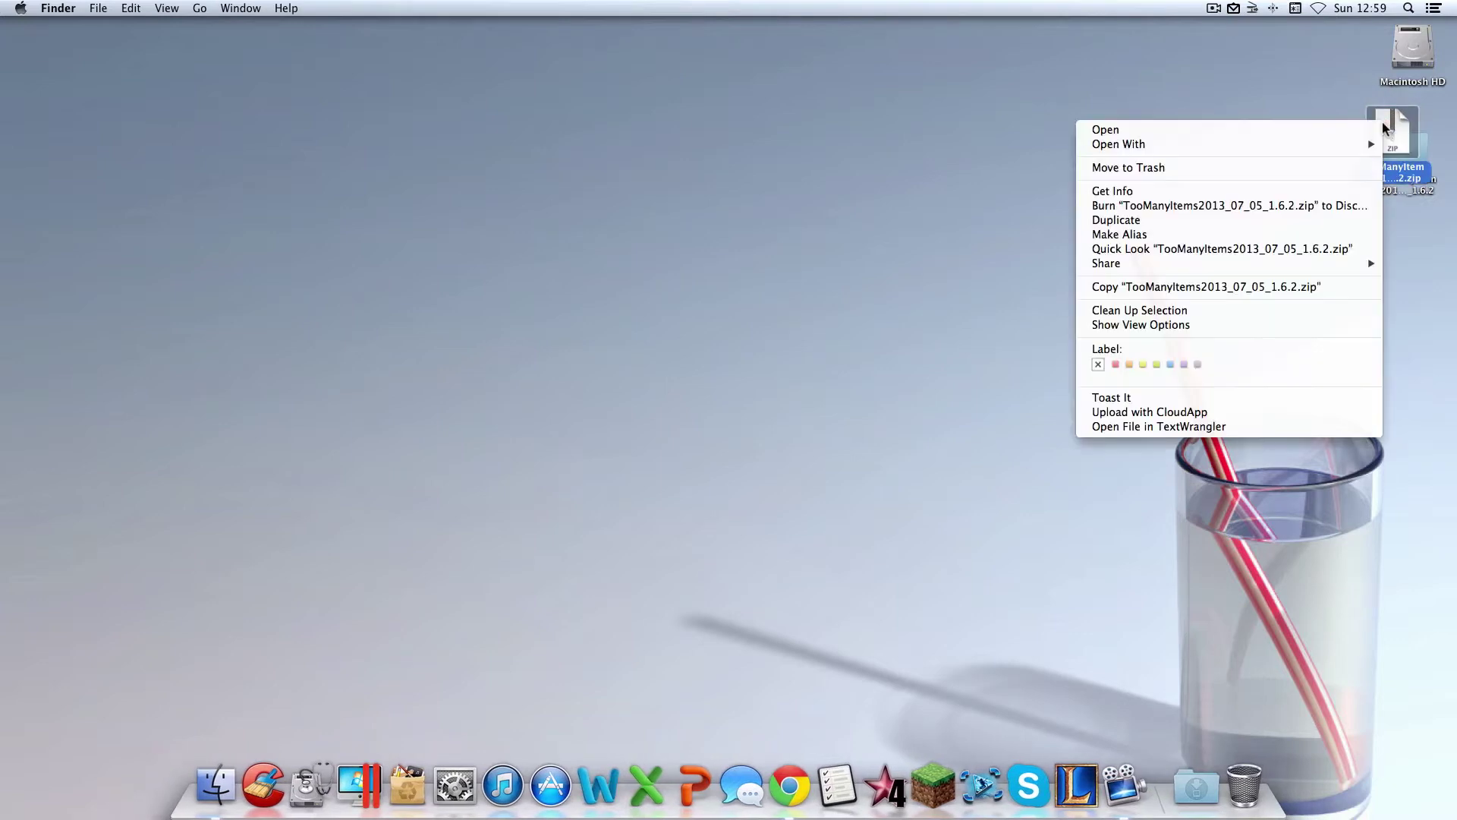
{"action": "right_click", "coordinate": [1383, 126]}
{"action": "left_click", "coordinate": [1408, 125]}
Move the original TooManyItems zip archive to the Trash and clean up the desktop icons
{"action": "left_click_drag", "start_coordinate": [1397, 133], "coordinate": [1259, 776]}
{"action": "right_click", "coordinate": [1259, 776]}
{"action": "left_click", "coordinate": [1276, 686]}
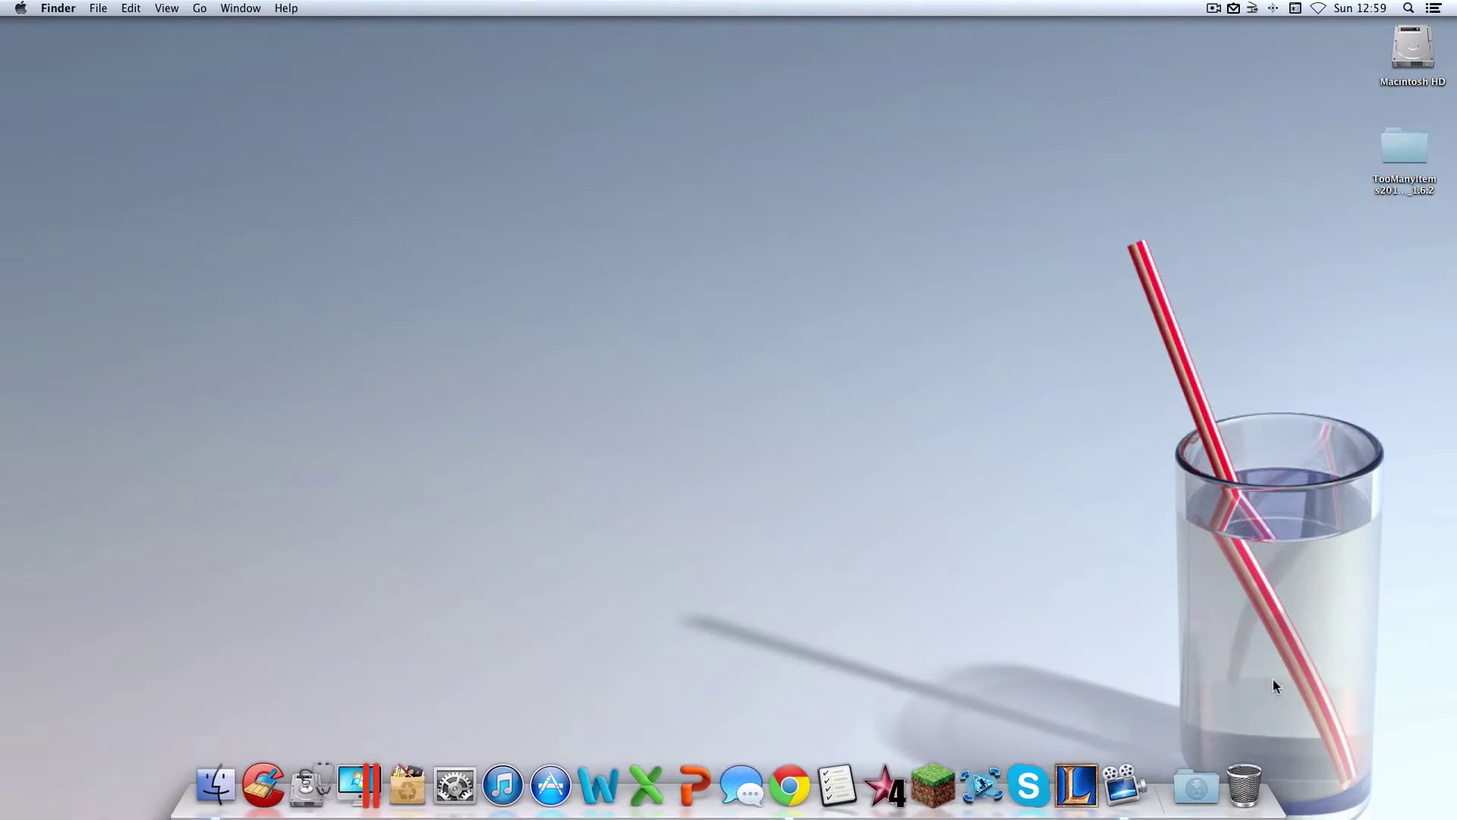
{"action": "right_click", "coordinate": [1433, 258]}
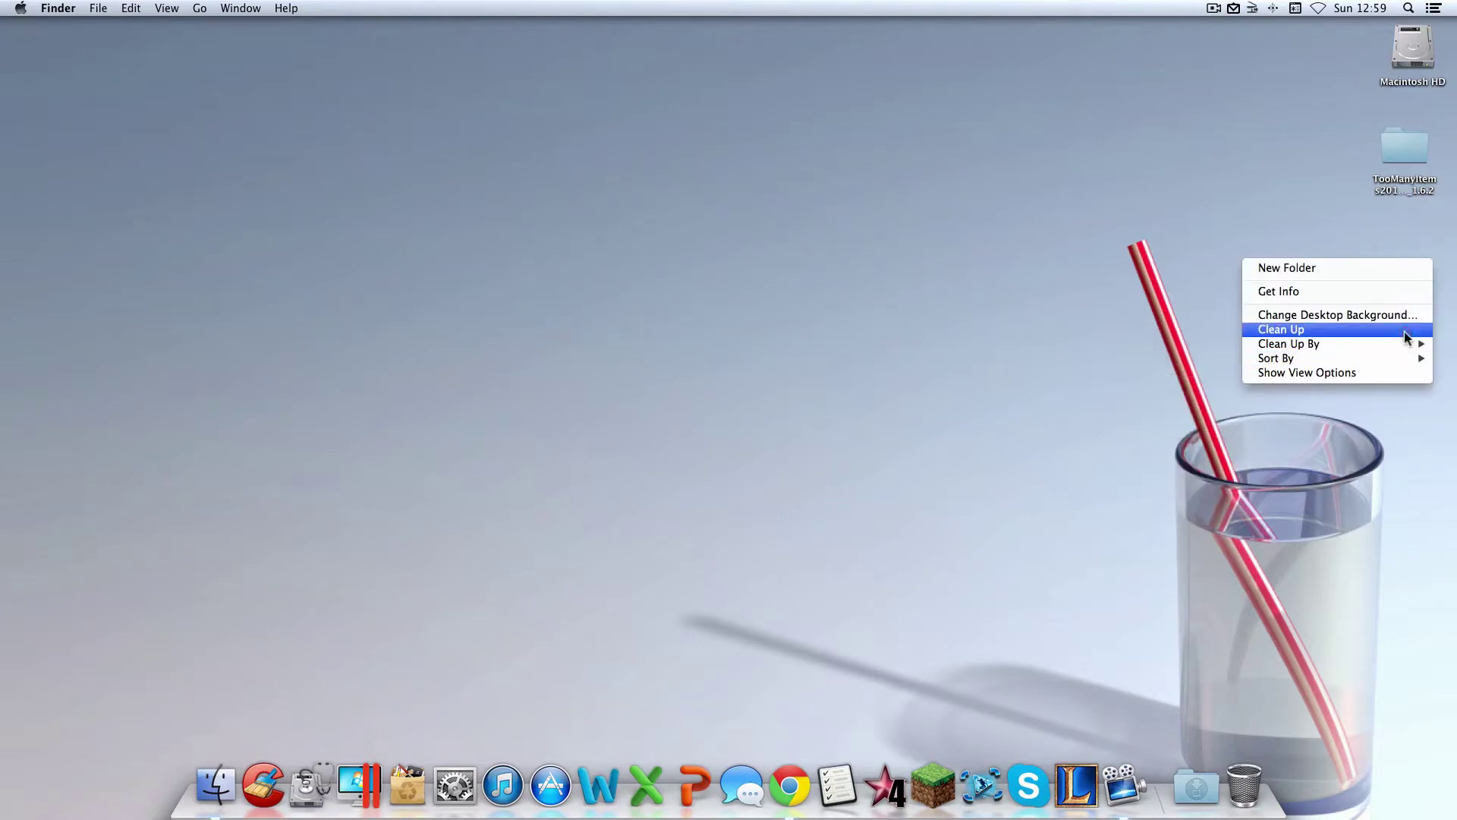
{"action": "left_click", "coordinate": [1405, 331]}
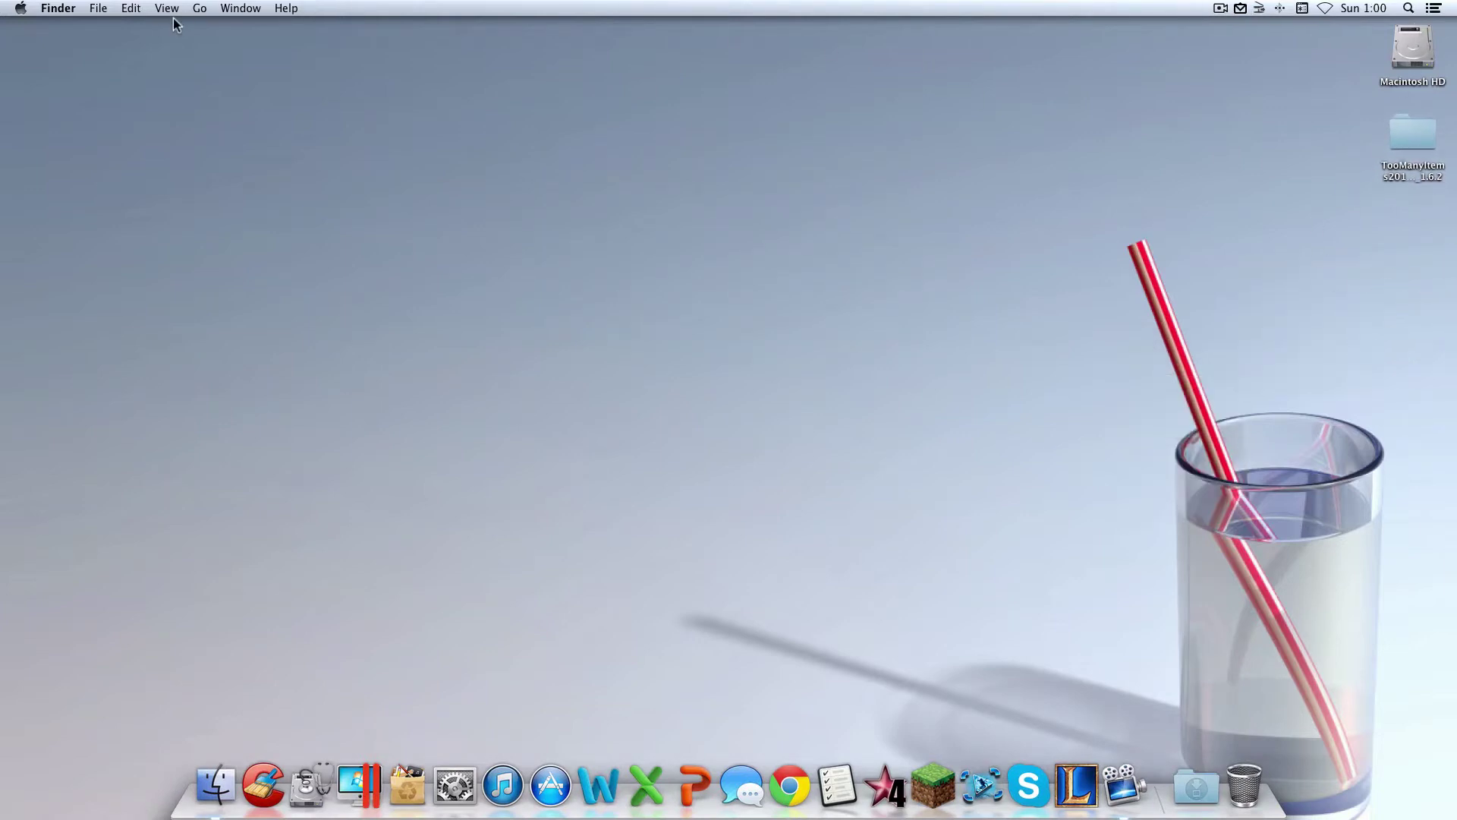
Open the user Library folder with Go to Folder, using the path ~/Library
{"action": "left_click", "coordinate": [199, 8]}
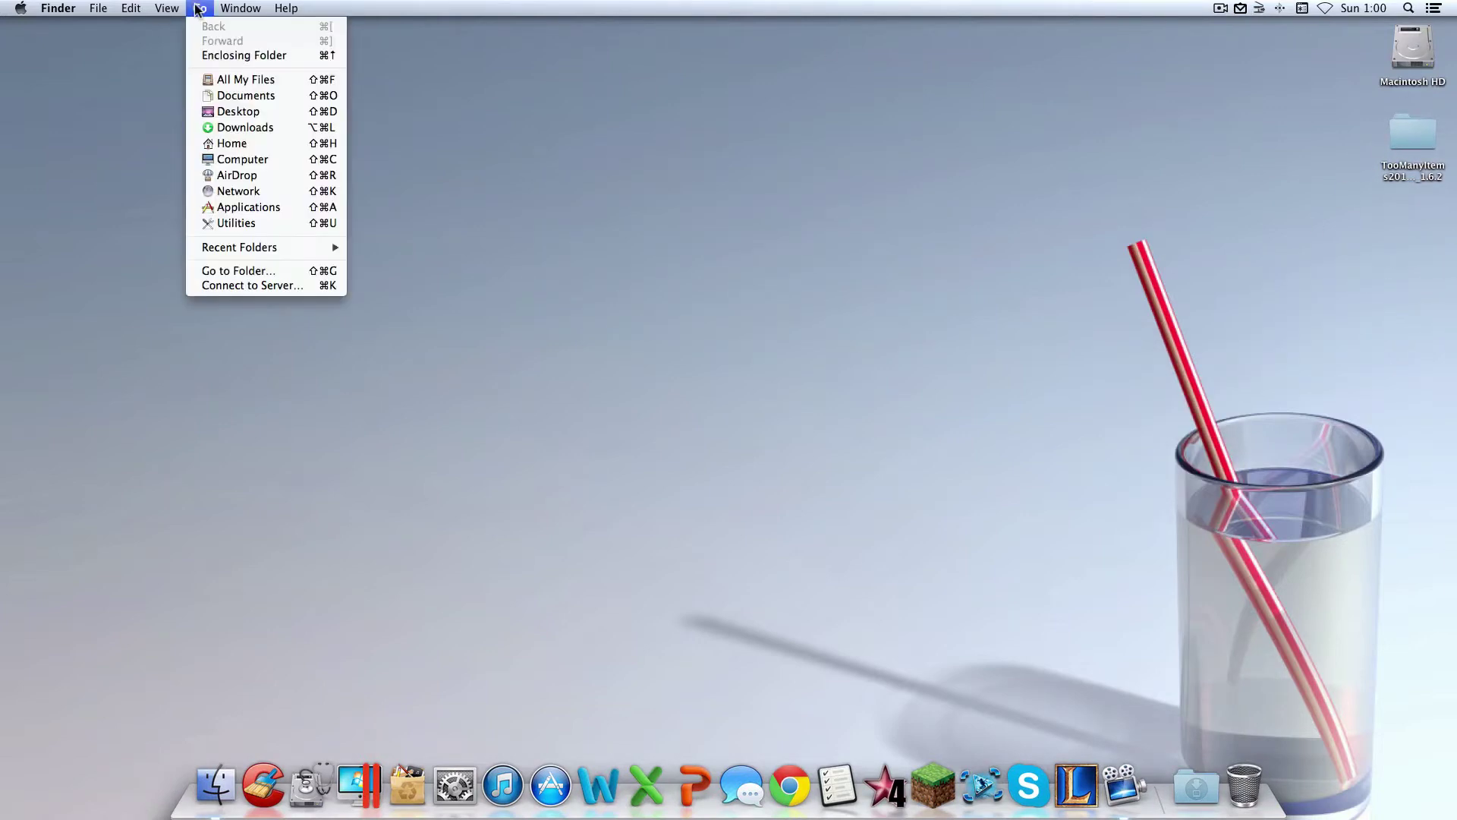
{"action": "left_click", "coordinate": [212, 272]}
{"action": "key", "text": "Left"}
{"action": "key", "text": "Right"}
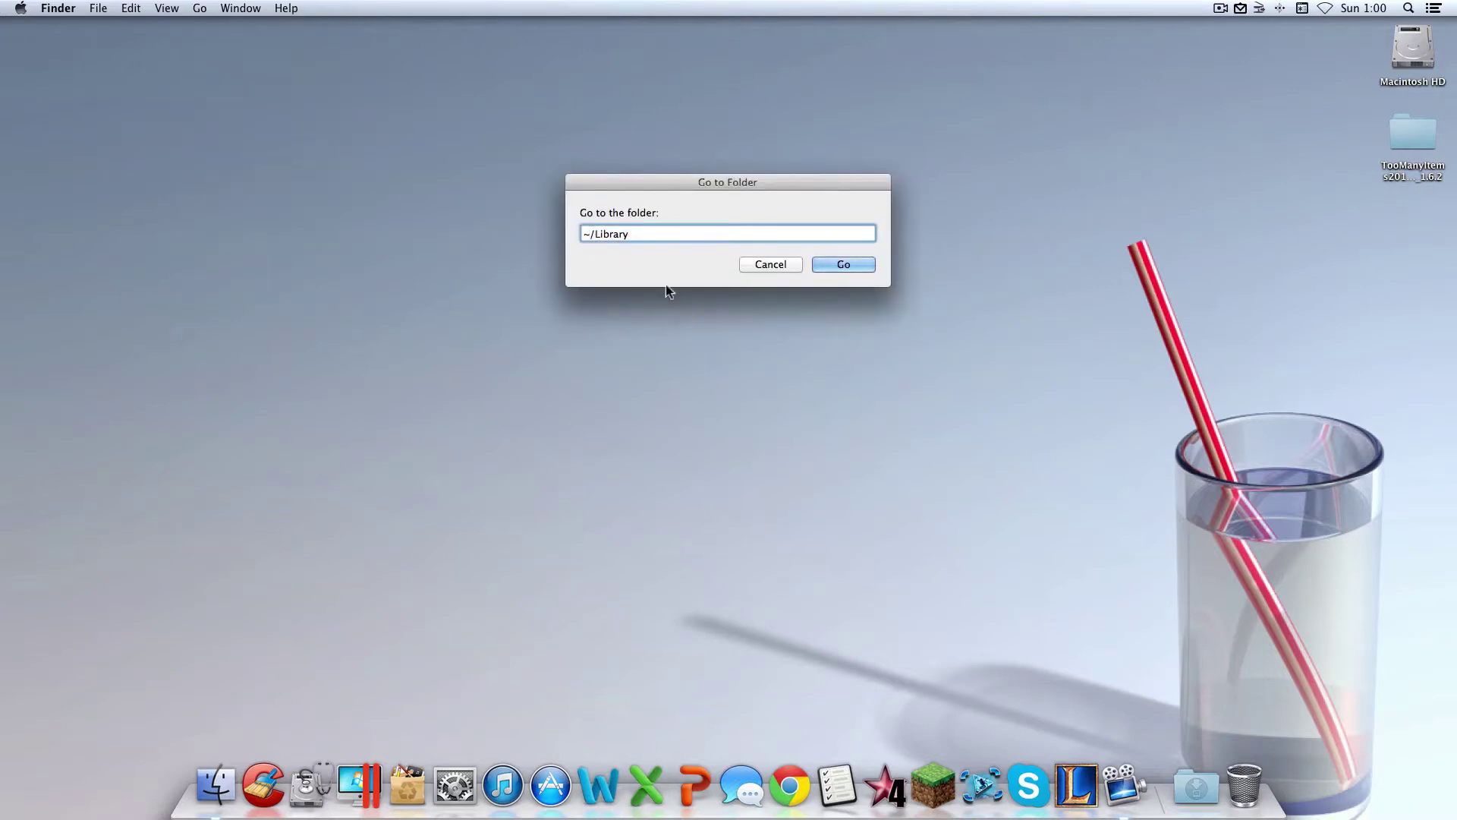
{"action": "left_click", "coordinate": [593, 235]}
{"action": "left_click_drag", "start_coordinate": [629, 233], "coordinate": [541, 227]}
{"action": "left_click", "coordinate": [826, 263]}
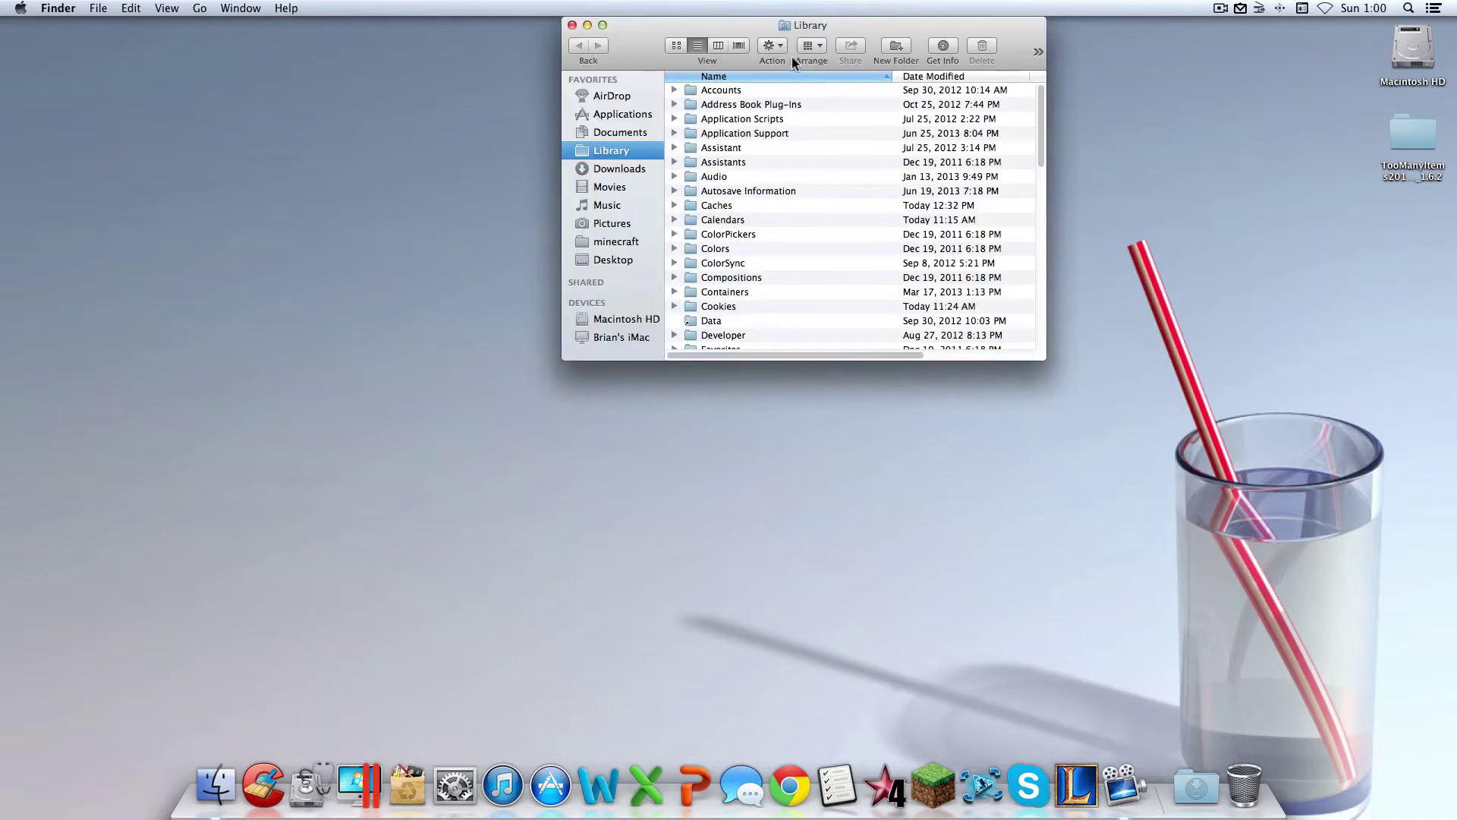
Open the versions folder inside the minecraft folder of Application Support
{"action": "left_click", "coordinate": [763, 133]}
{"action": "double_click", "coordinate": [763, 133]}
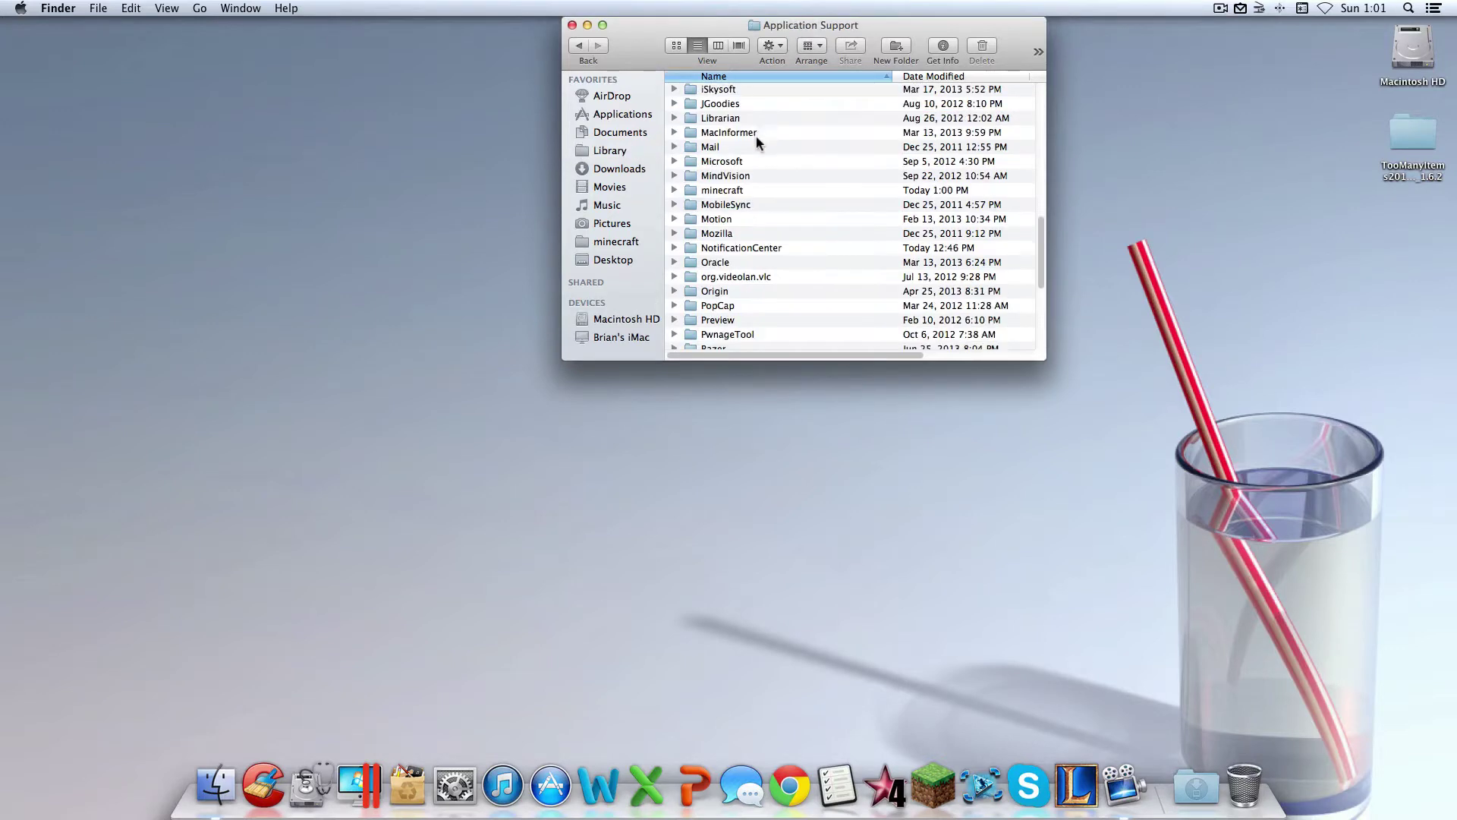
{"action": "double_click", "coordinate": [743, 190]}
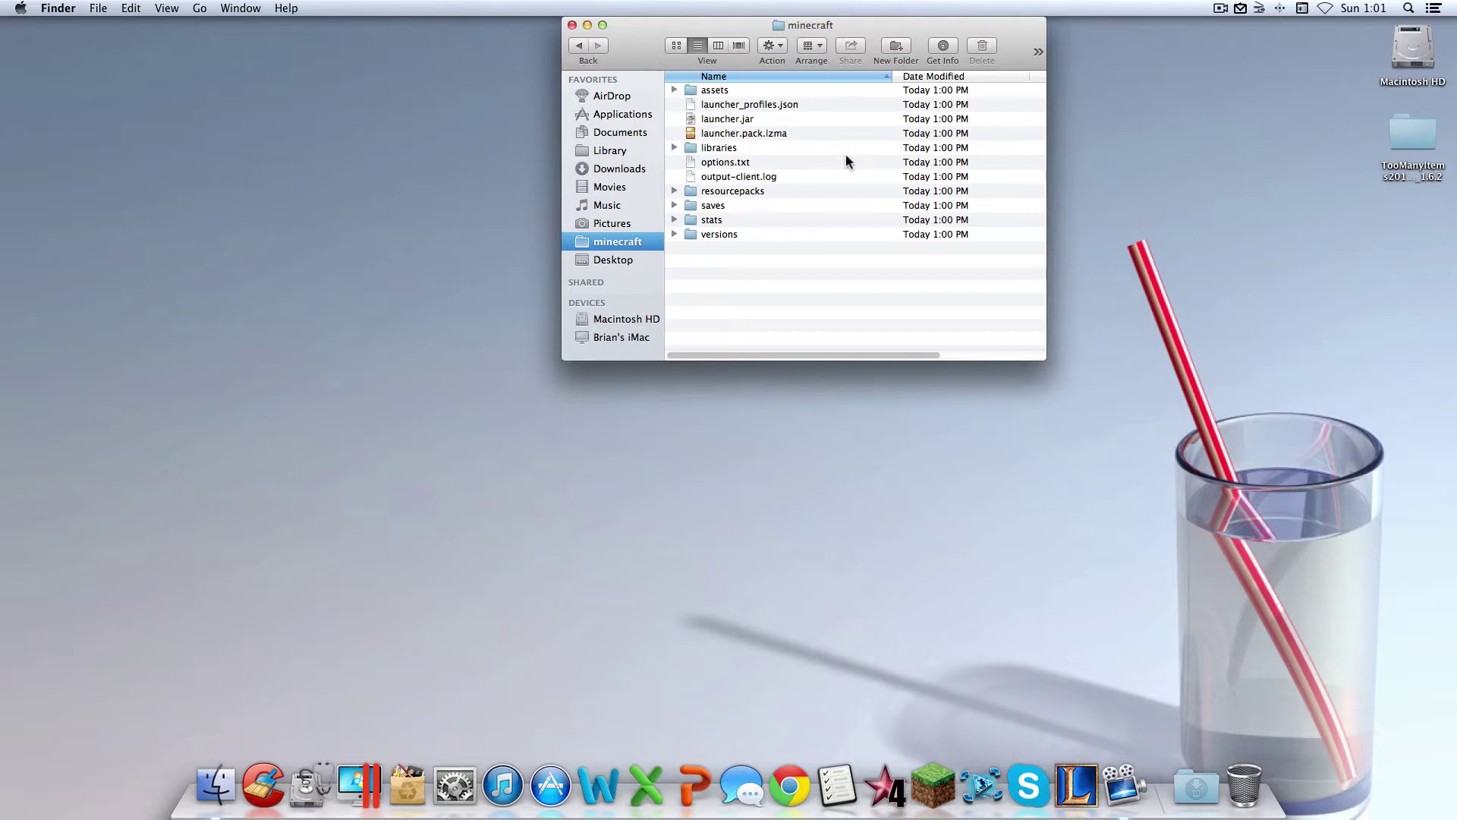
{"action": "left_click", "coordinate": [724, 235]}
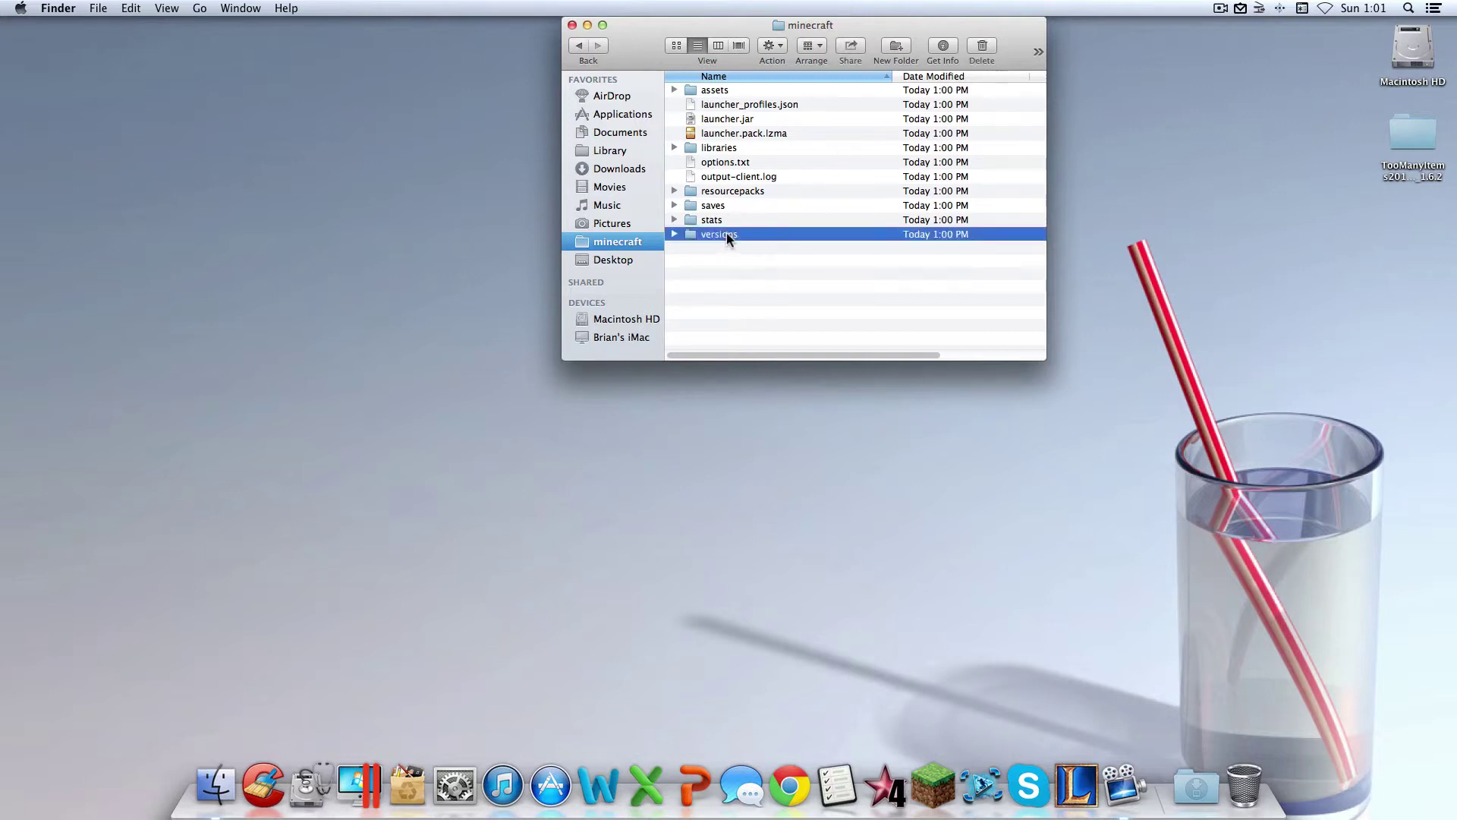
{"action": "double_click", "coordinate": [726, 234]}
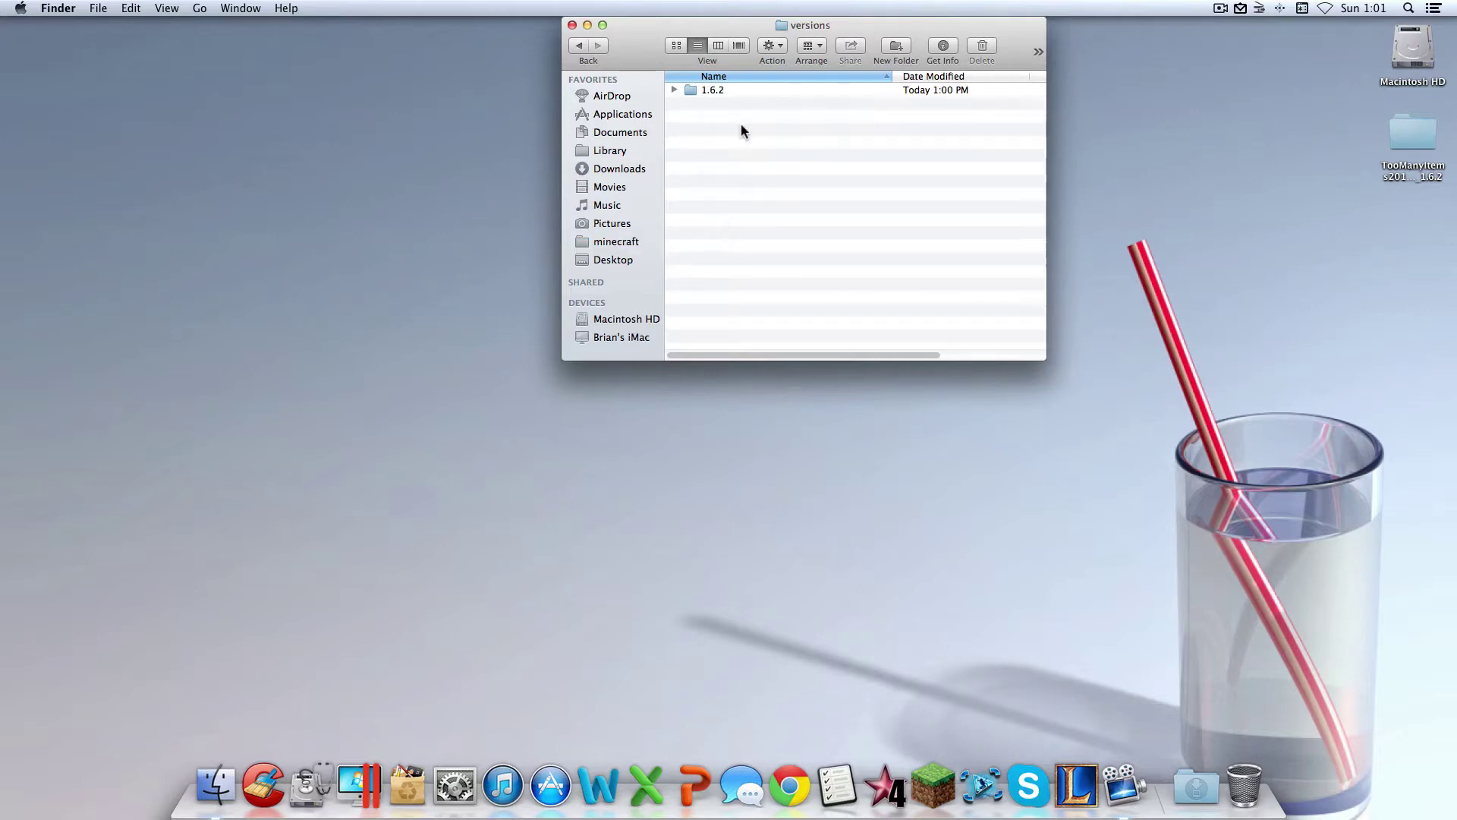
Copy the 1.6.2 folder and paste a duplicate of it into the same versions folder
{"action": "left_click", "coordinate": [717, 89]}
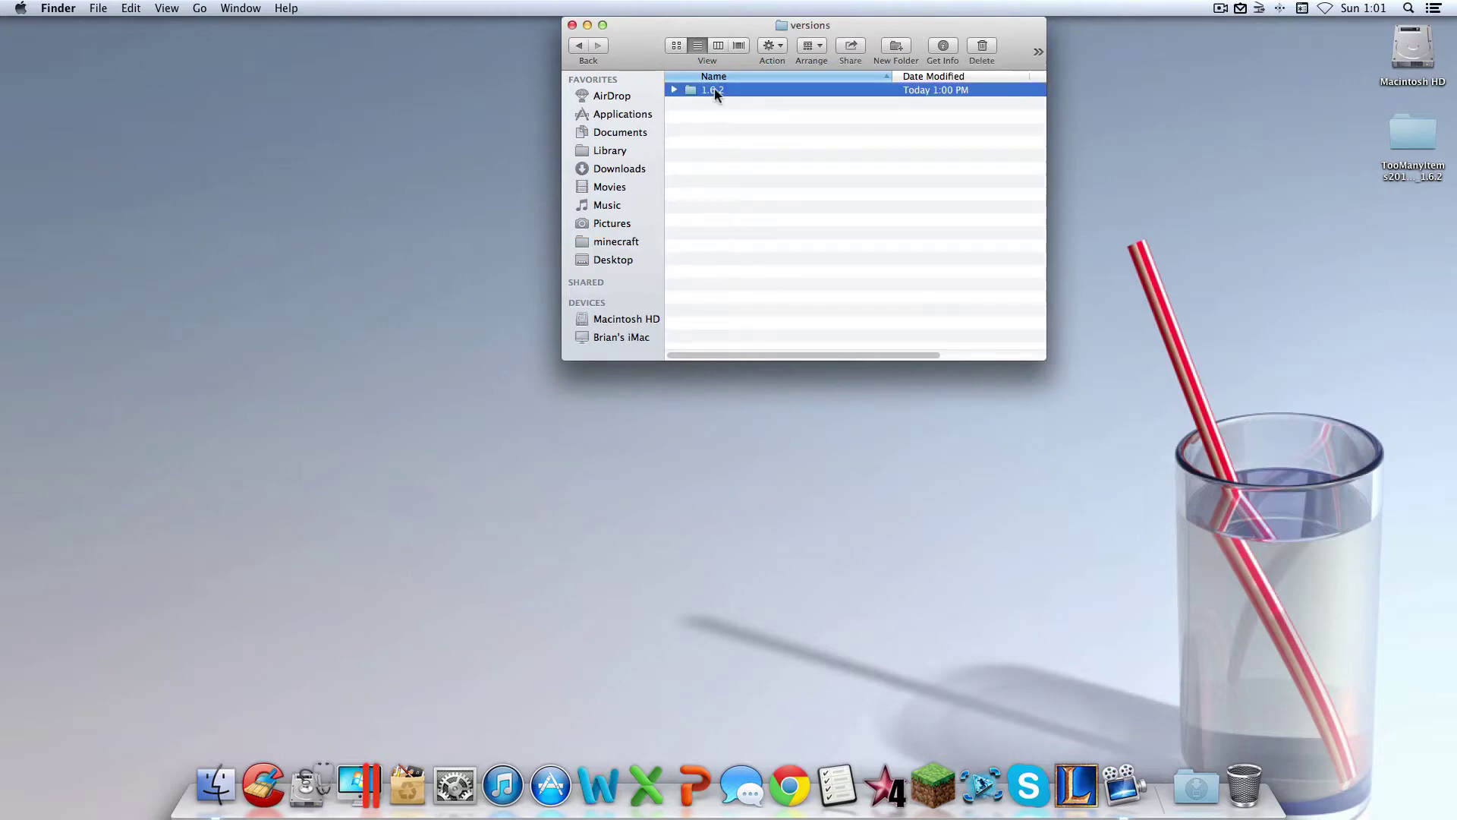
{"action": "right_click", "coordinate": [713, 89]}
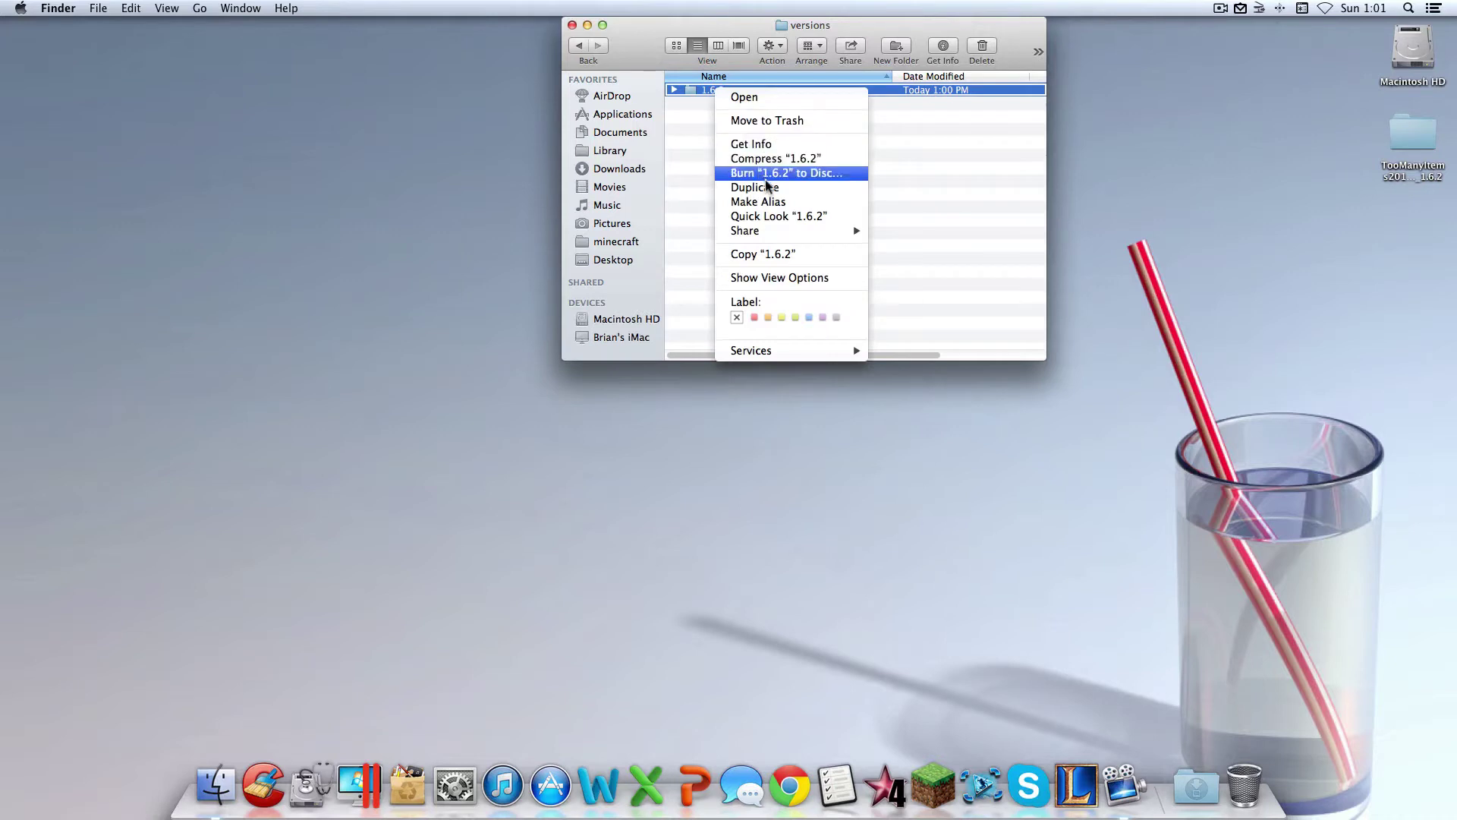
{"action": "left_click", "coordinate": [827, 255]}
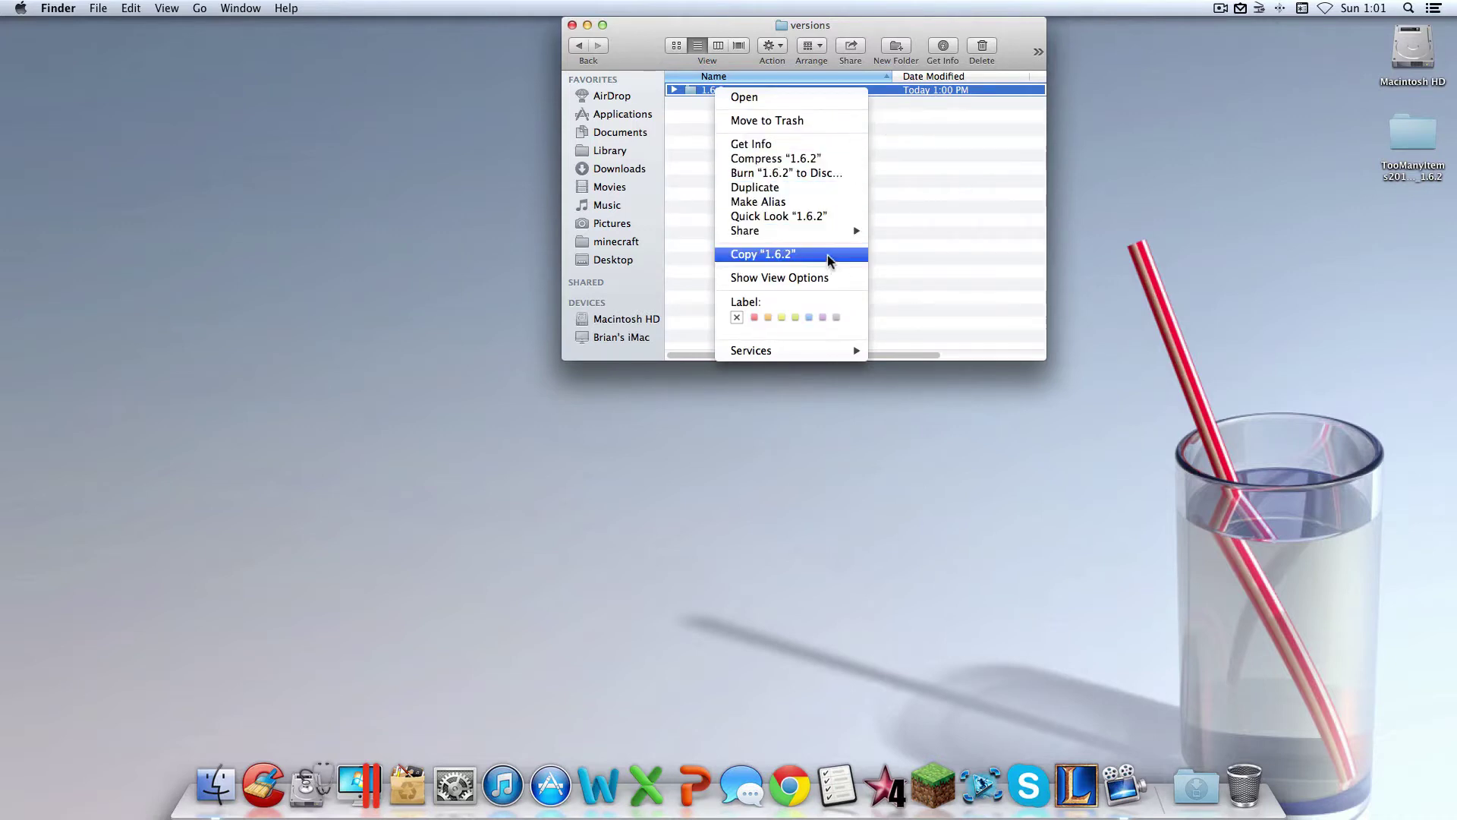
{"action": "left_click", "coordinate": [765, 158]}
{"action": "right_click", "coordinate": [764, 156]}
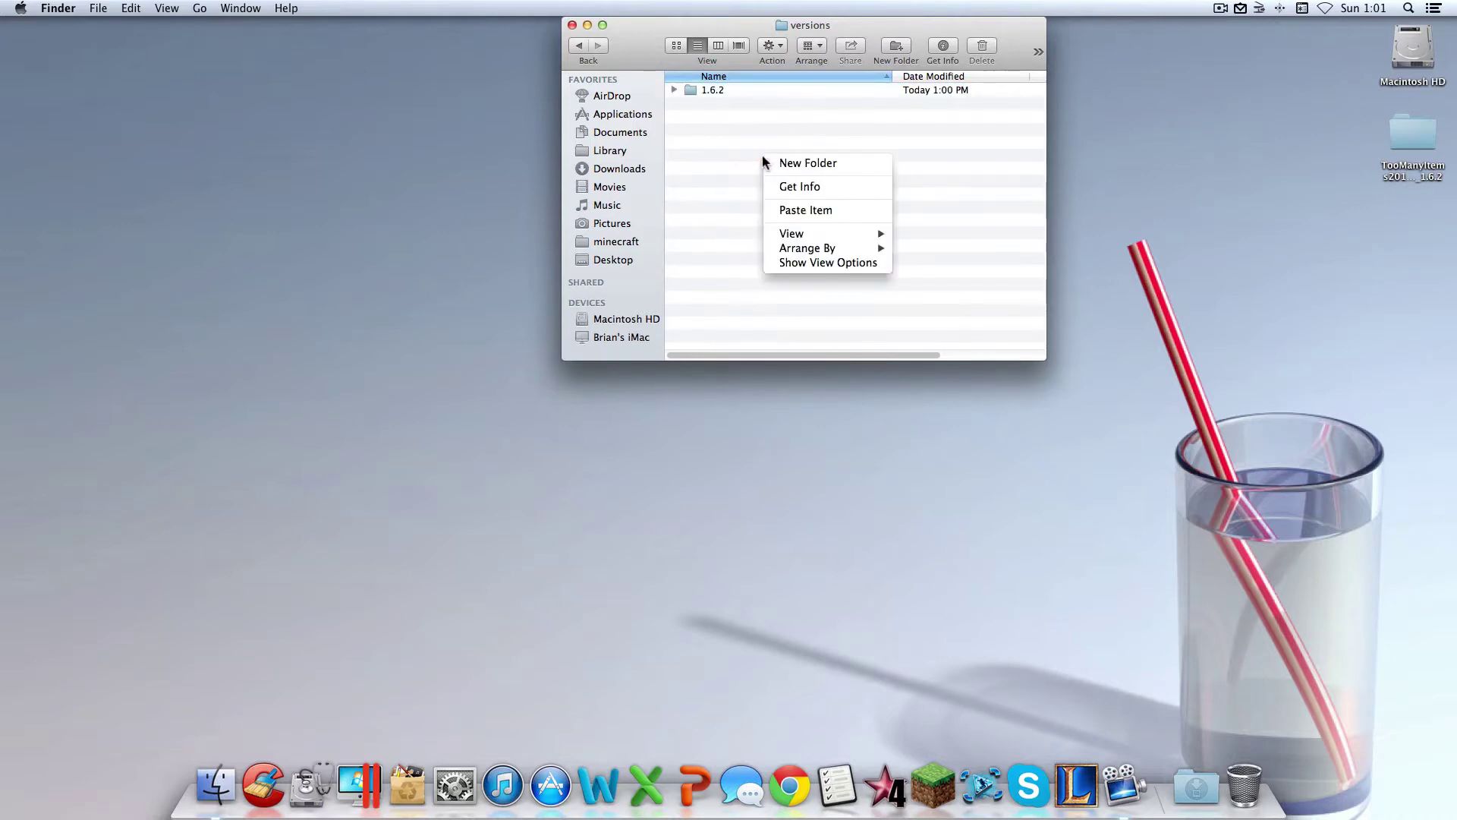
{"action": "left_click", "coordinate": [833, 213]}
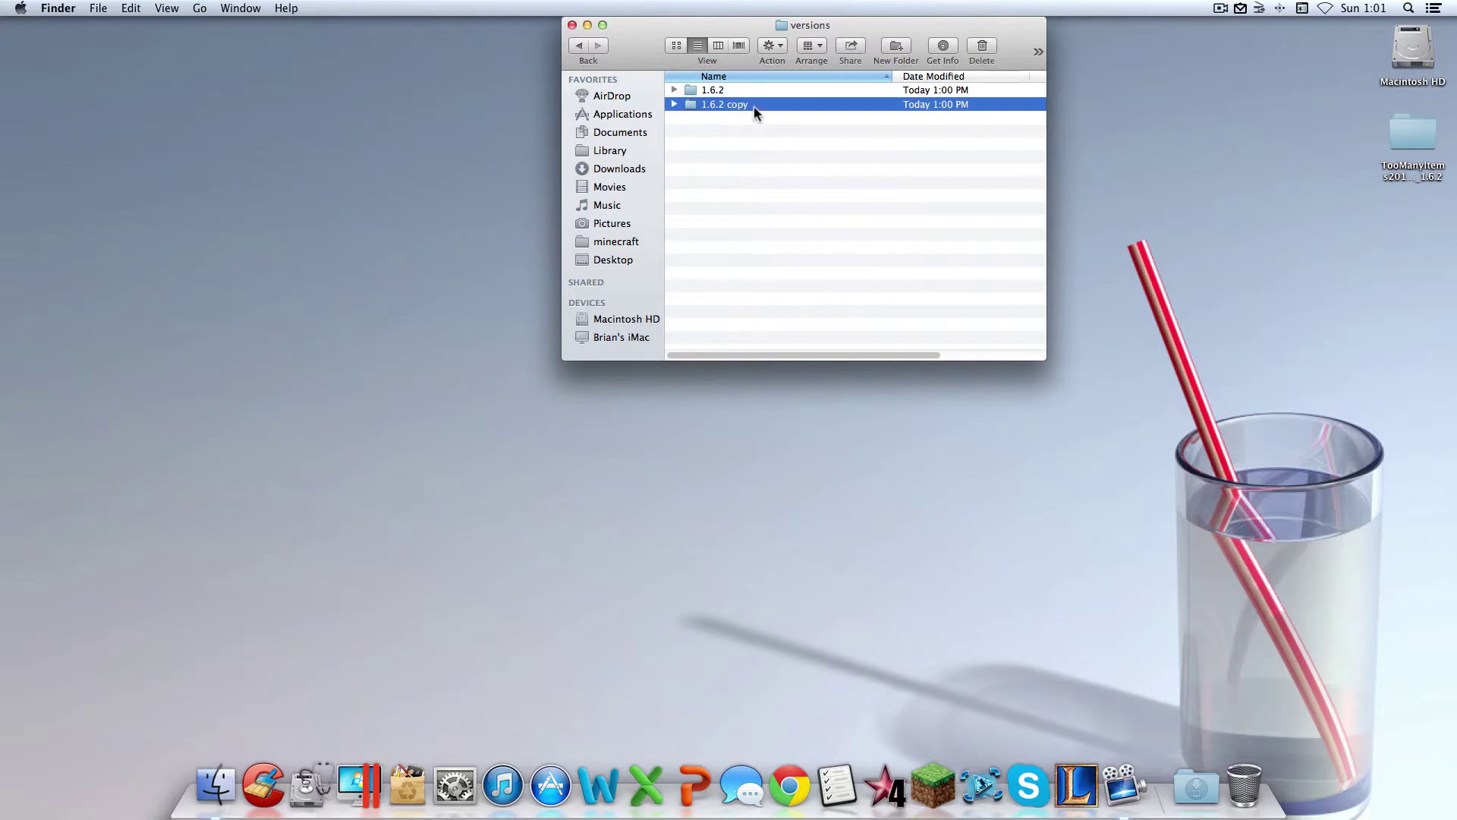
Rename the duplicated 1.6.2 folder as TMI
{"action": "key", "text": "Return"}
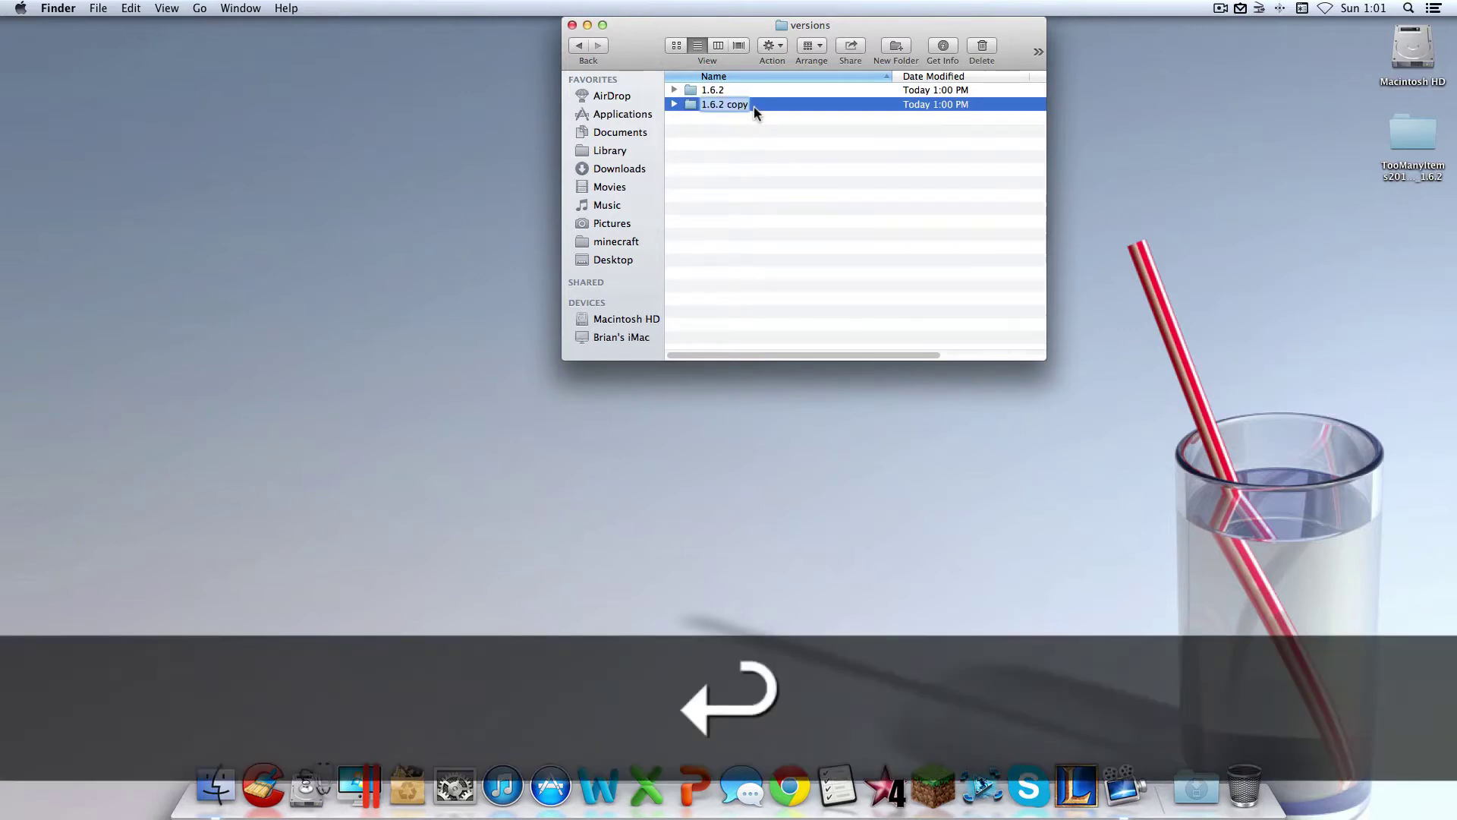
{"action": "type", "text": "TMI"}
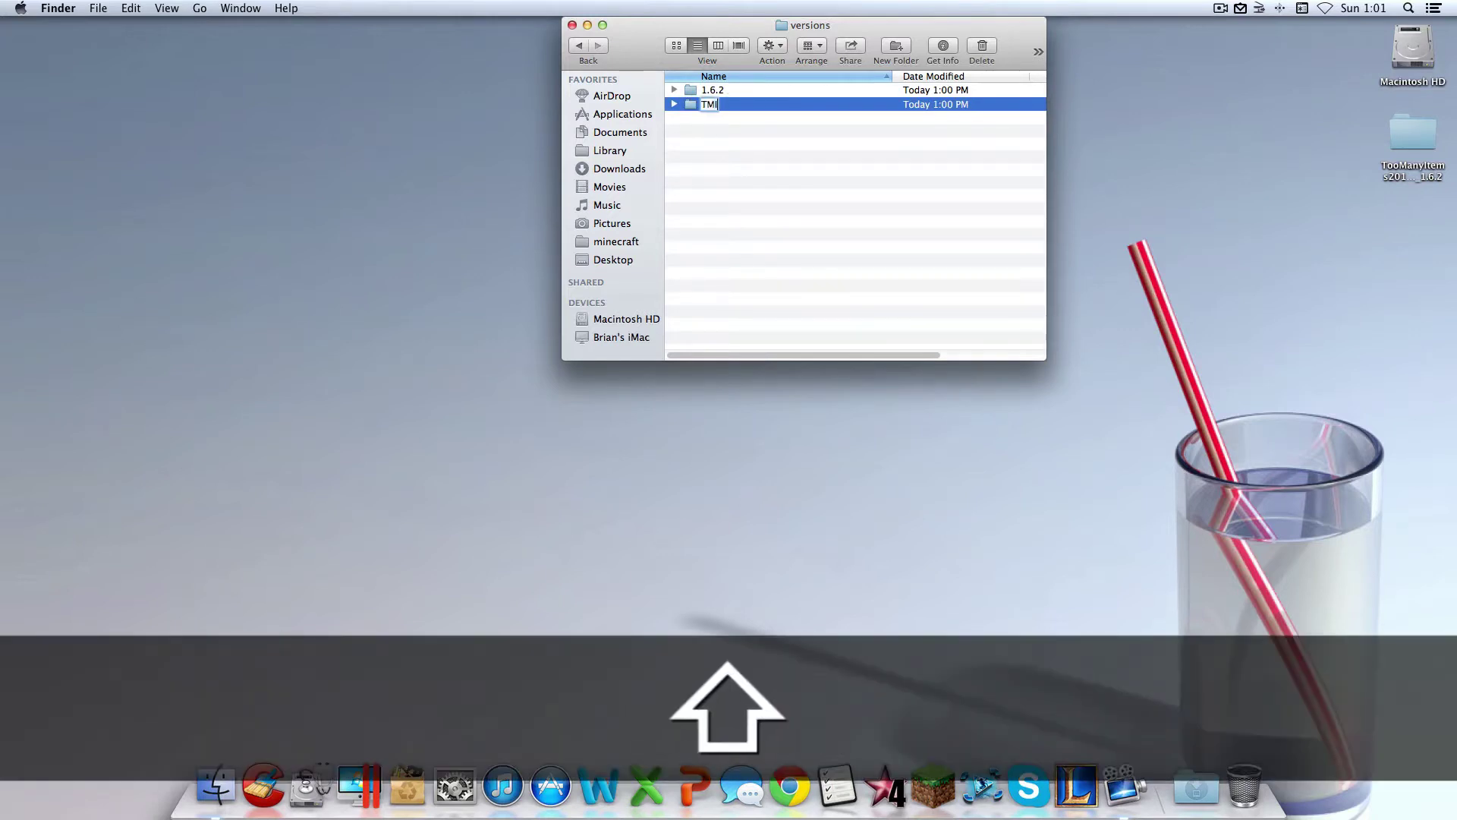
{"action": "left_click", "coordinate": [805, 163]}
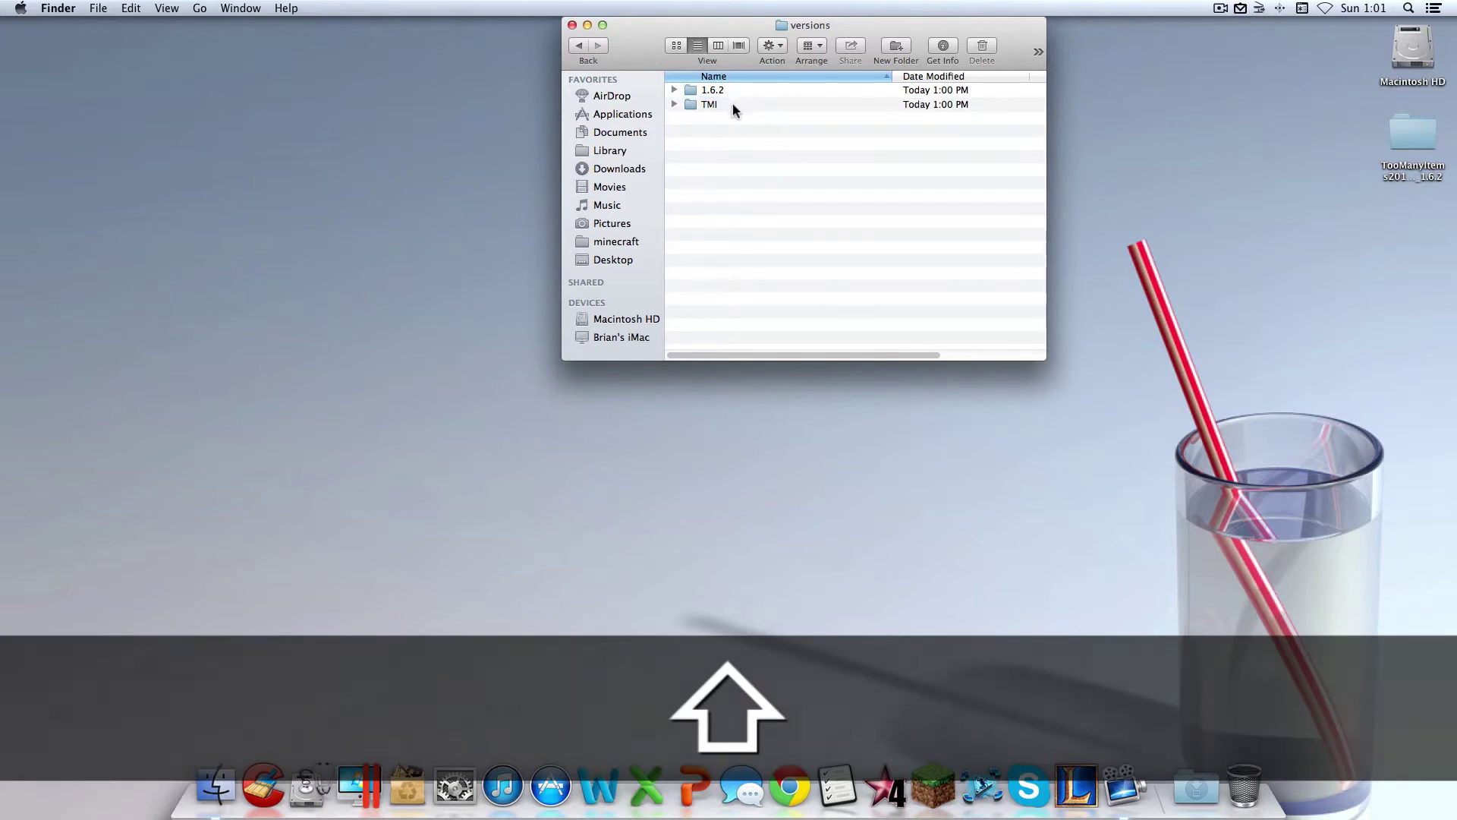
{"action": "left_click", "coordinate": [732, 104]}
{"action": "left_click", "coordinate": [827, 174]}
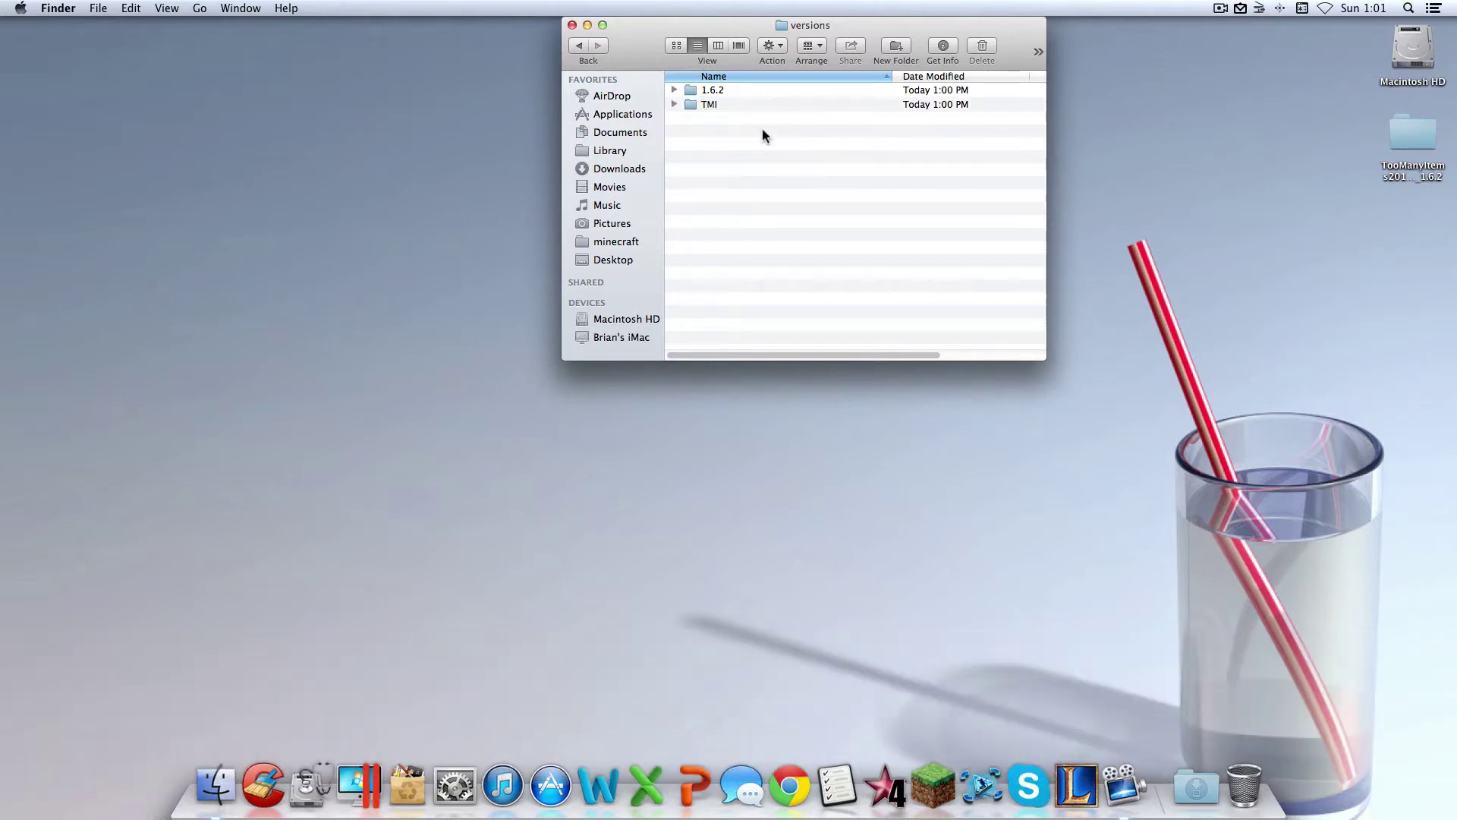
Open the TMI folder and rename the 1.6.2.jar file inside it as TMI.jar
{"action": "left_click", "coordinate": [718, 107]}
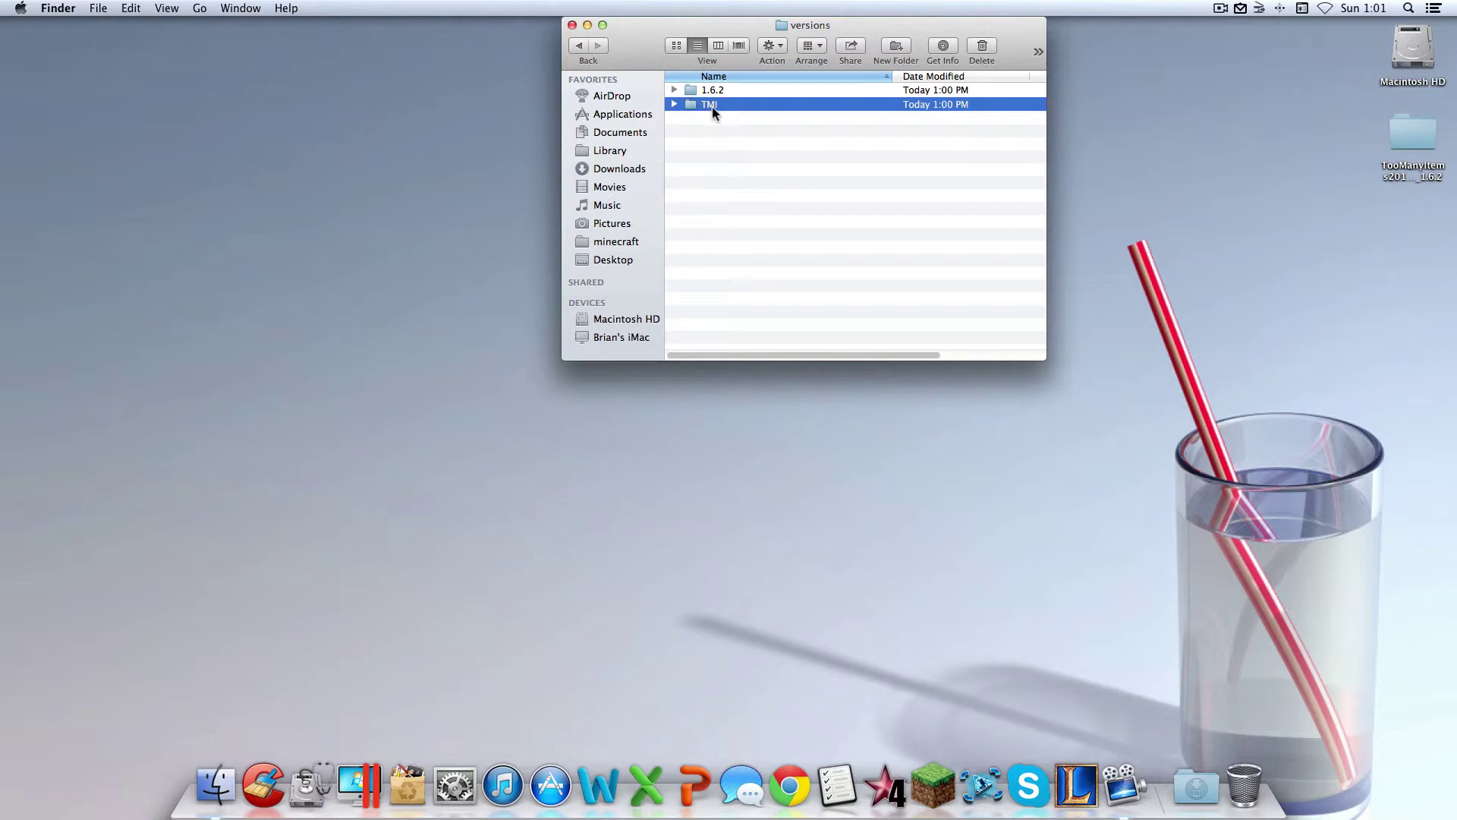
{"action": "double_click", "coordinate": [712, 106]}
{"action": "left_click", "coordinate": [718, 95]}
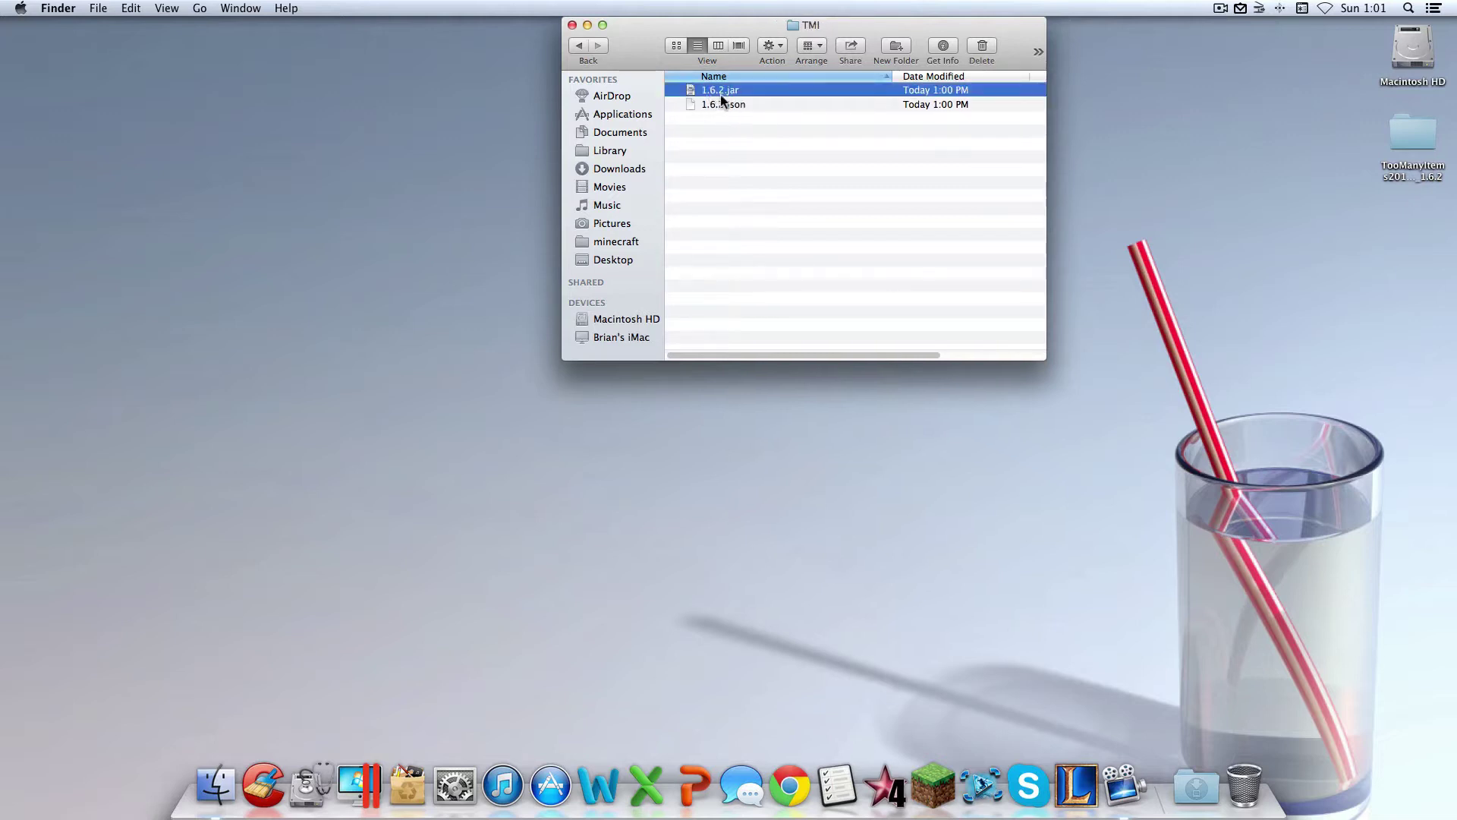
{"action": "key", "text": "Return"}
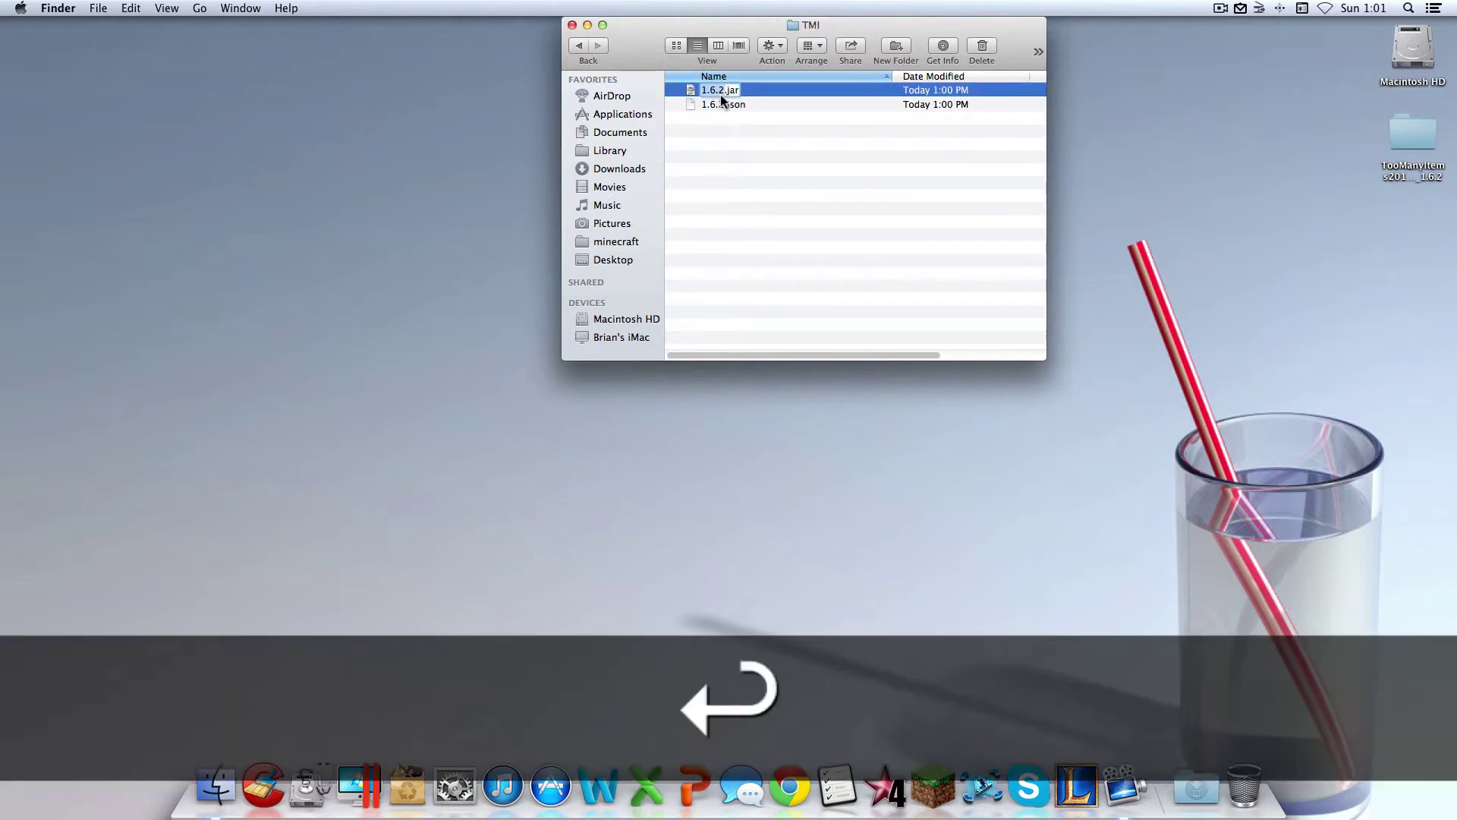
{"action": "type", "text": "TMI"}
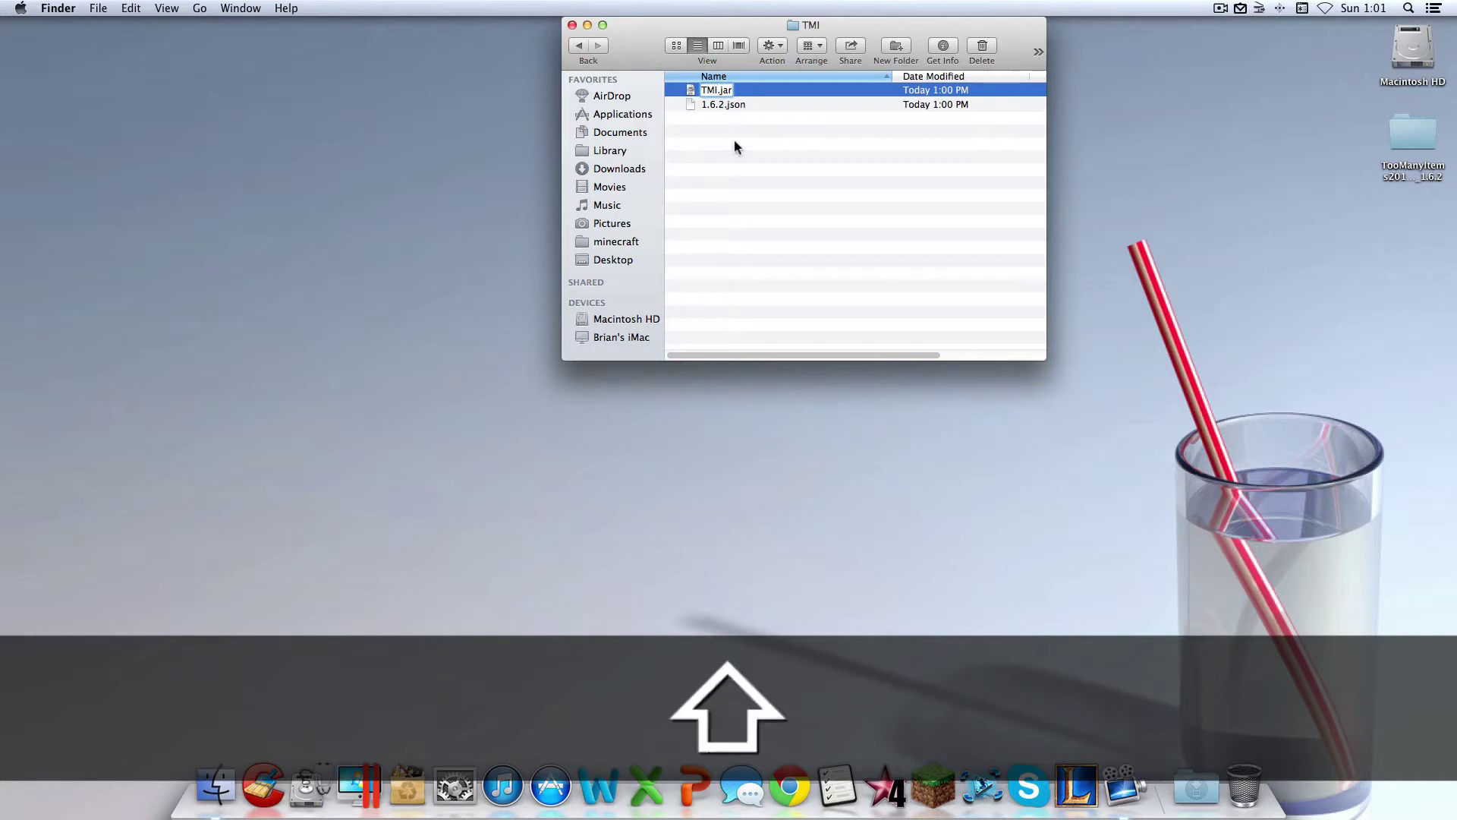
{"action": "left_click", "coordinate": [734, 139]}
Rename the 1.6.2.json file in the TMI folder as TMI.json
{"action": "left_click", "coordinate": [731, 104]}
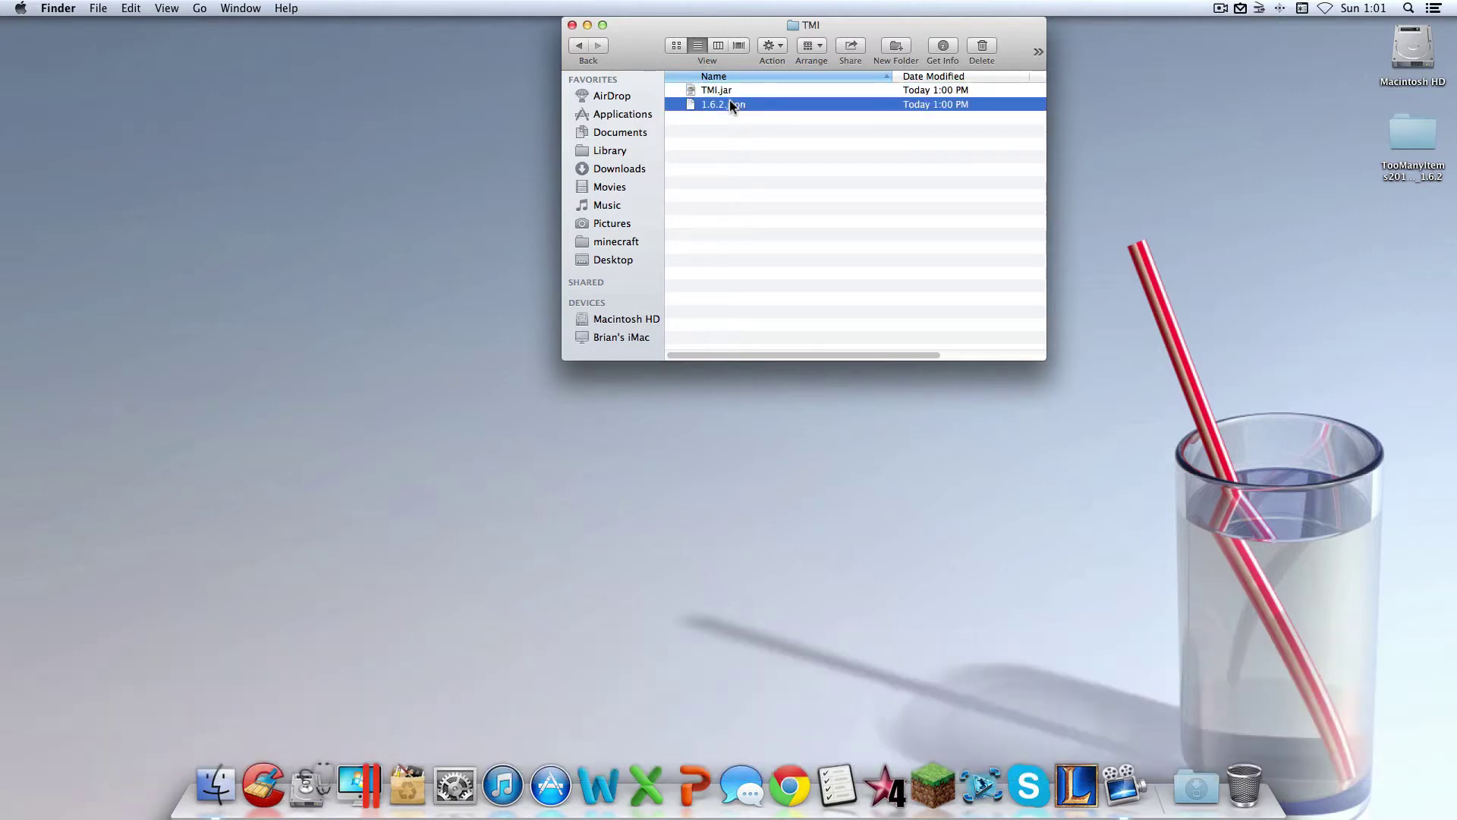
{"action": "key", "text": "Return"}
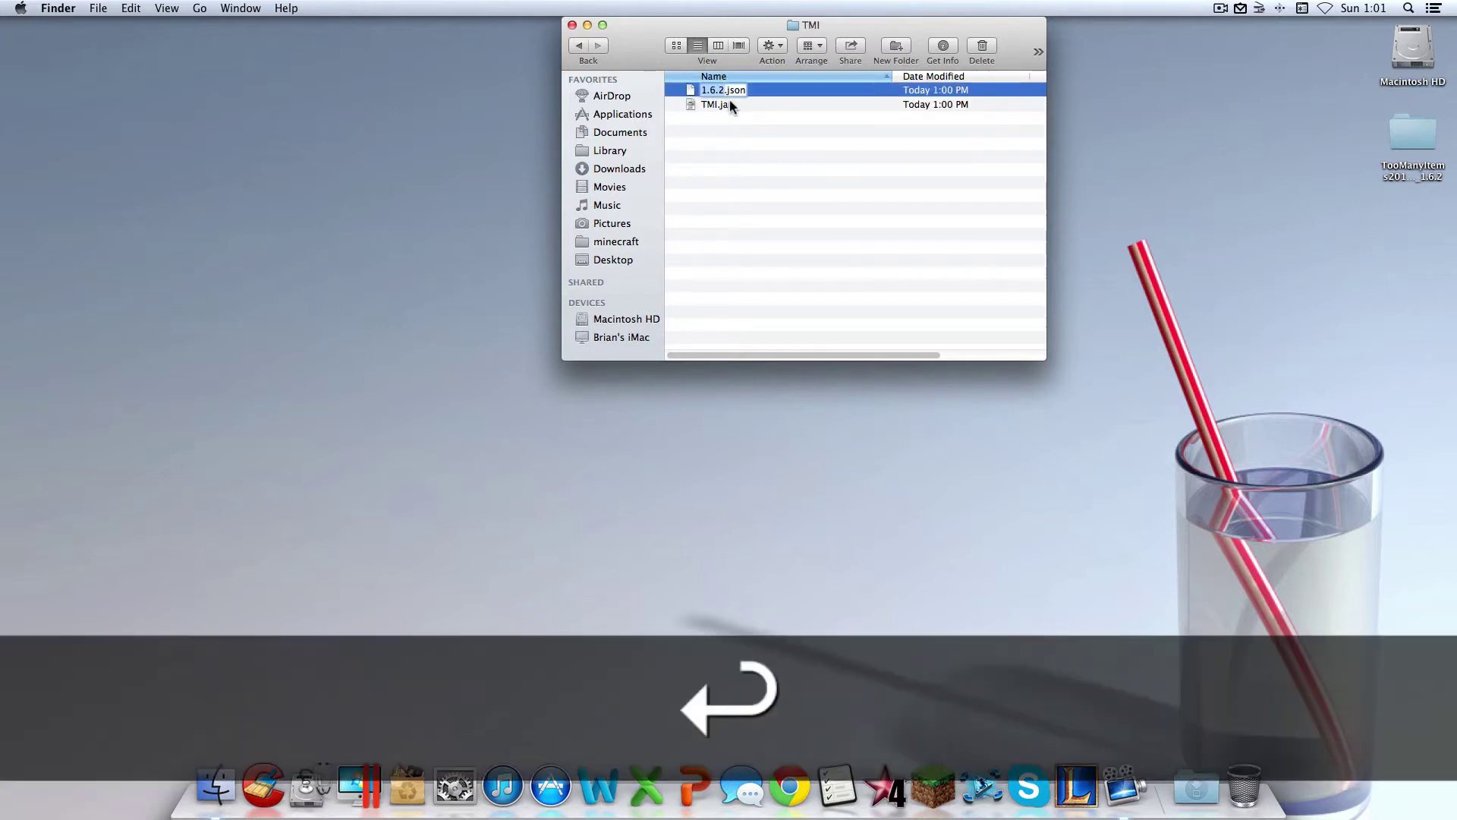
{"action": "type", "text": "TMI"}
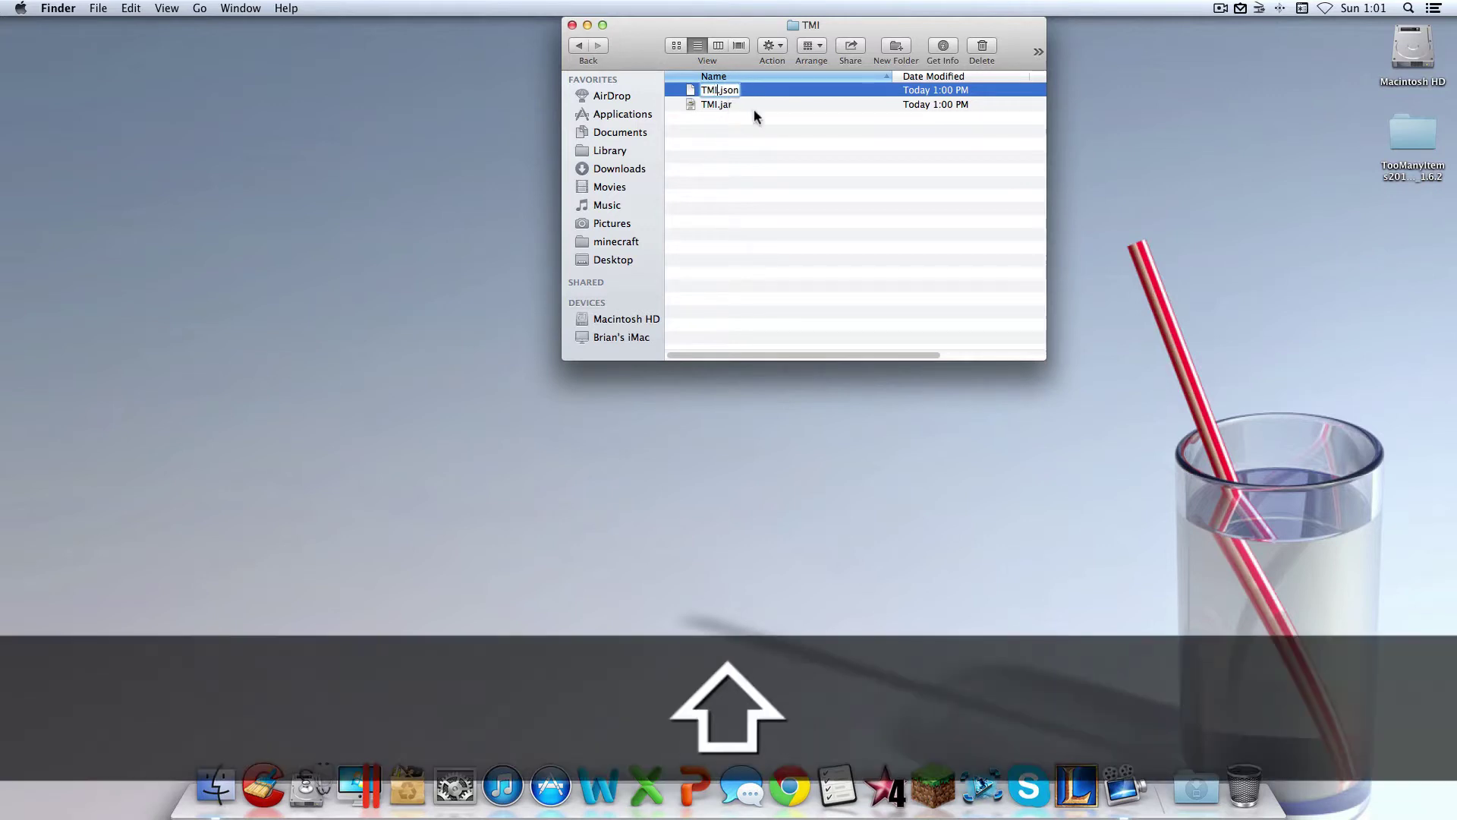
{"action": "left_click", "coordinate": [784, 222]}
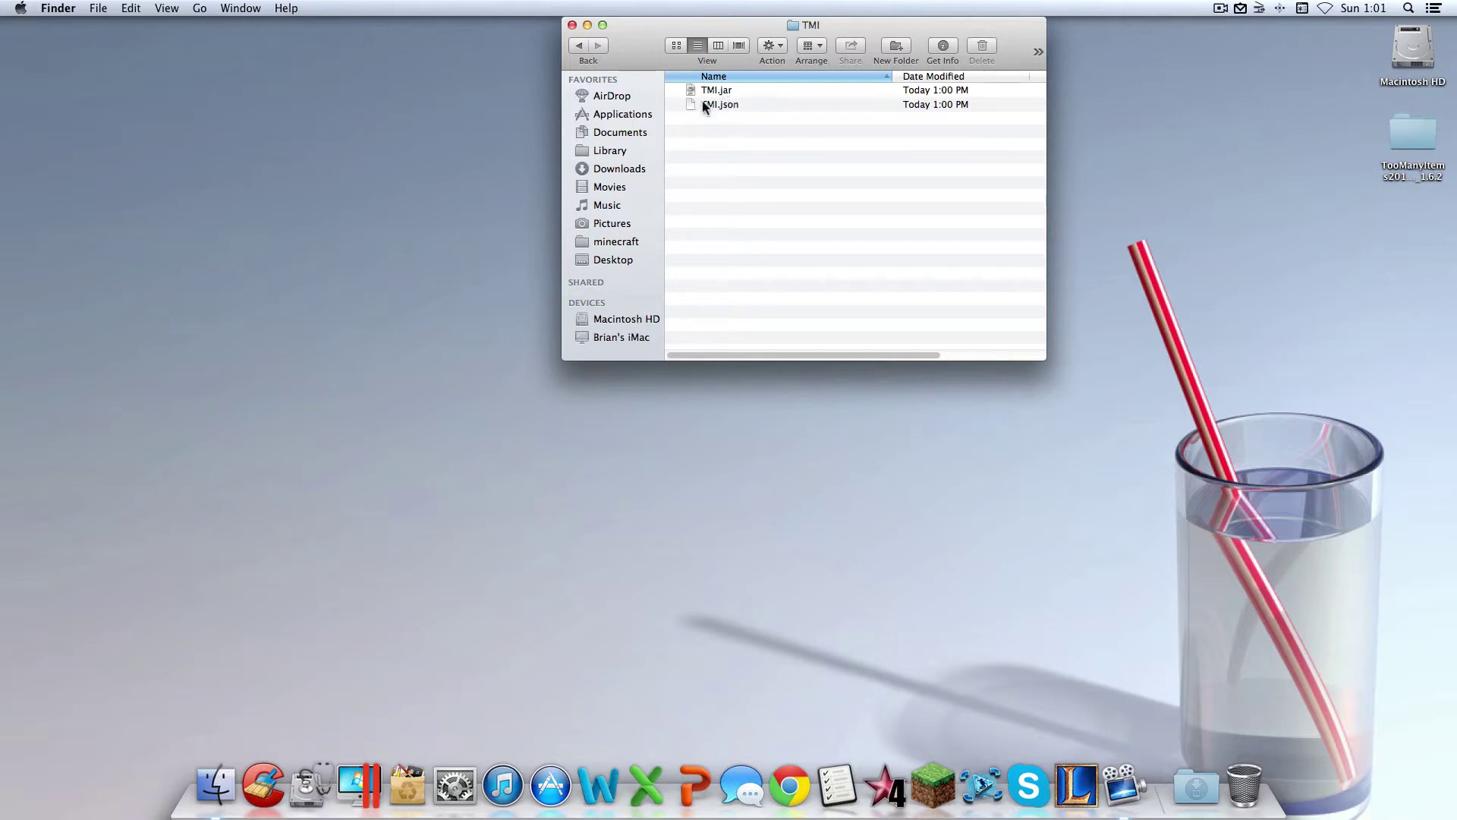
{"action": "left_click", "coordinate": [718, 104]}
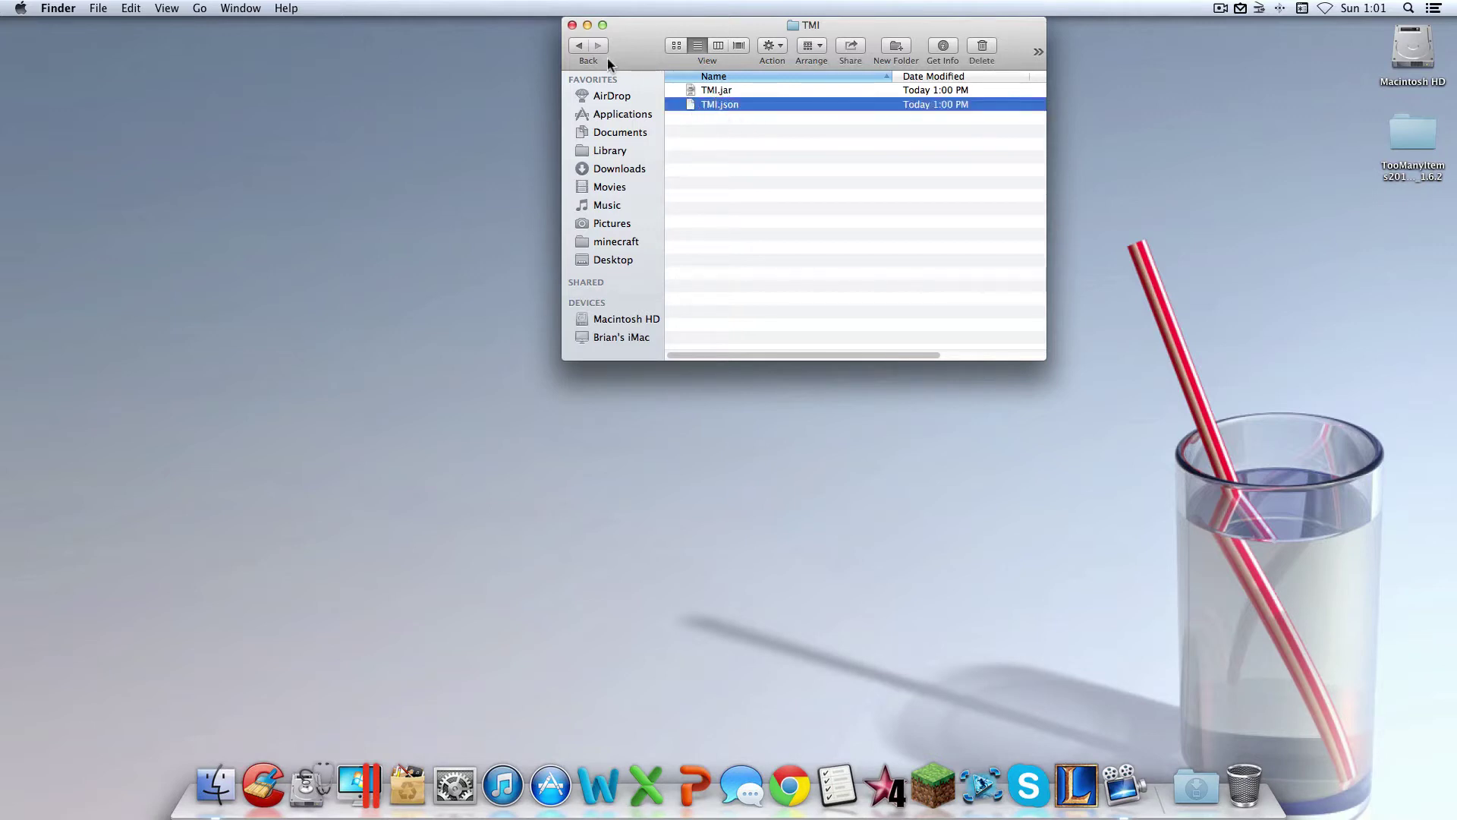
{"action": "left_click", "coordinate": [579, 45]}
{"action": "left_click", "coordinate": [717, 104]}
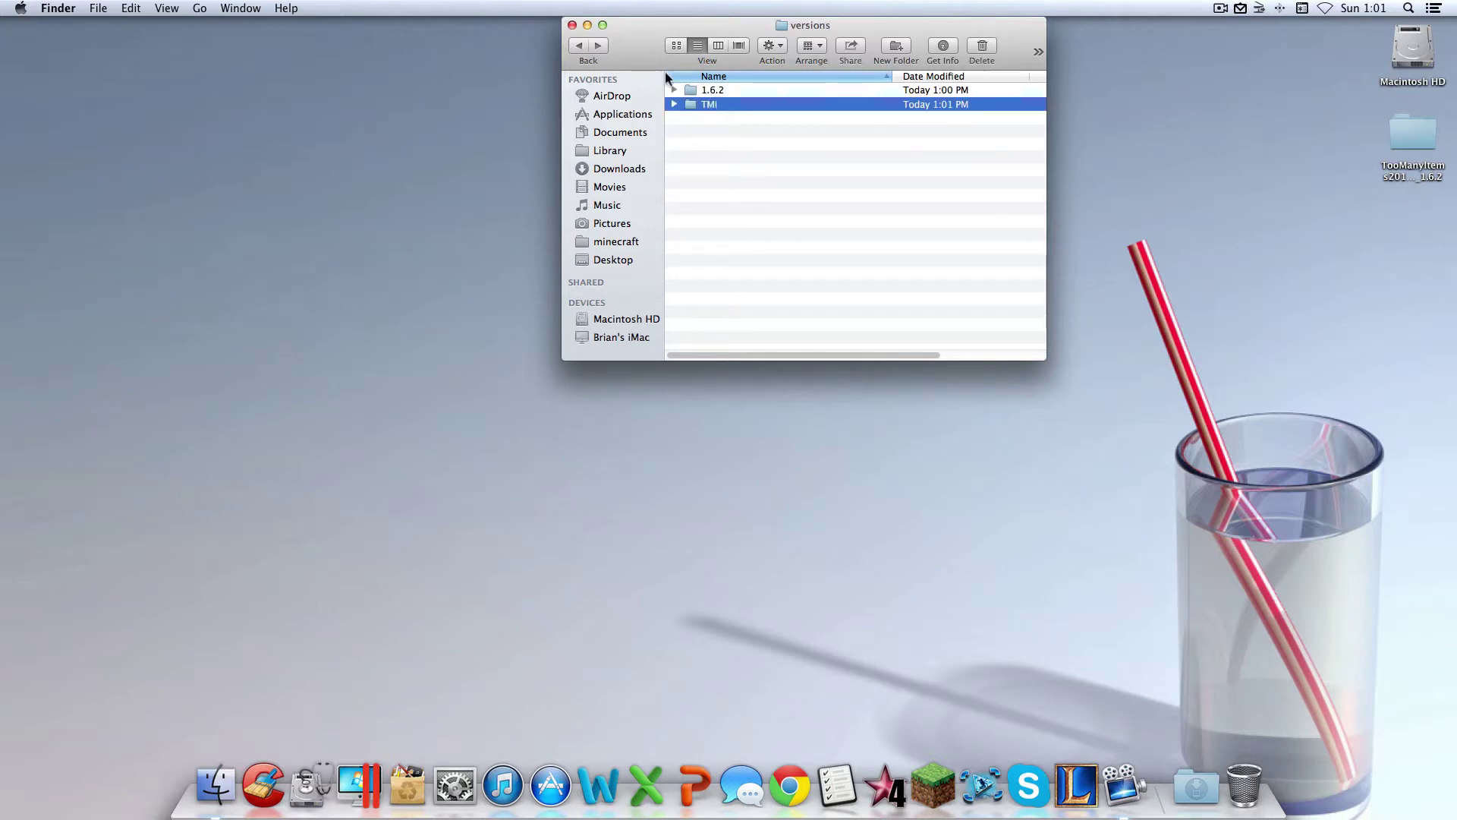
{"action": "left_click", "coordinate": [599, 47]}
{"action": "left_click", "coordinate": [714, 105]}
{"action": "left_click", "coordinate": [715, 90]}
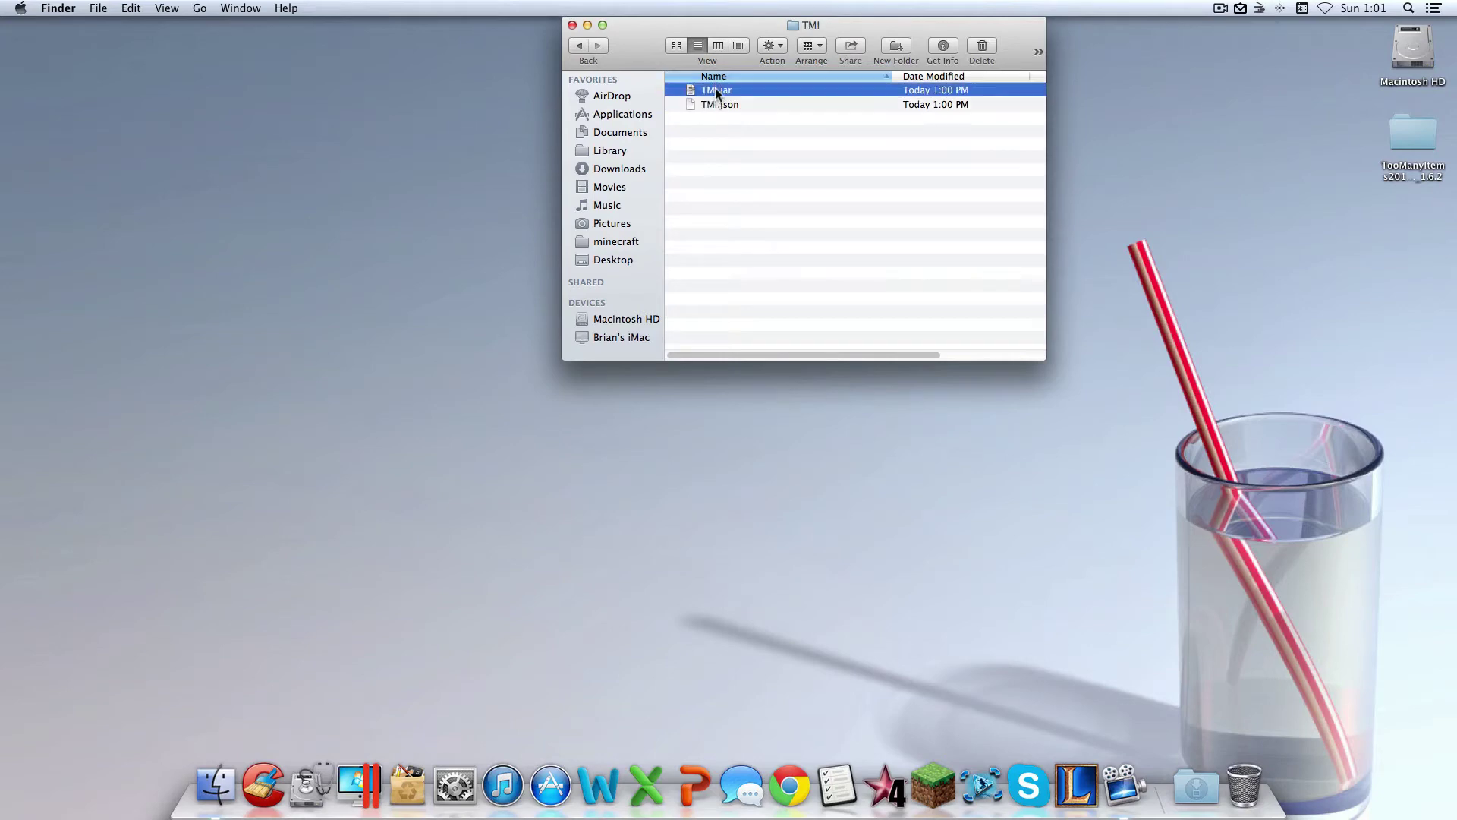
{"action": "left_click", "coordinate": [703, 128]}
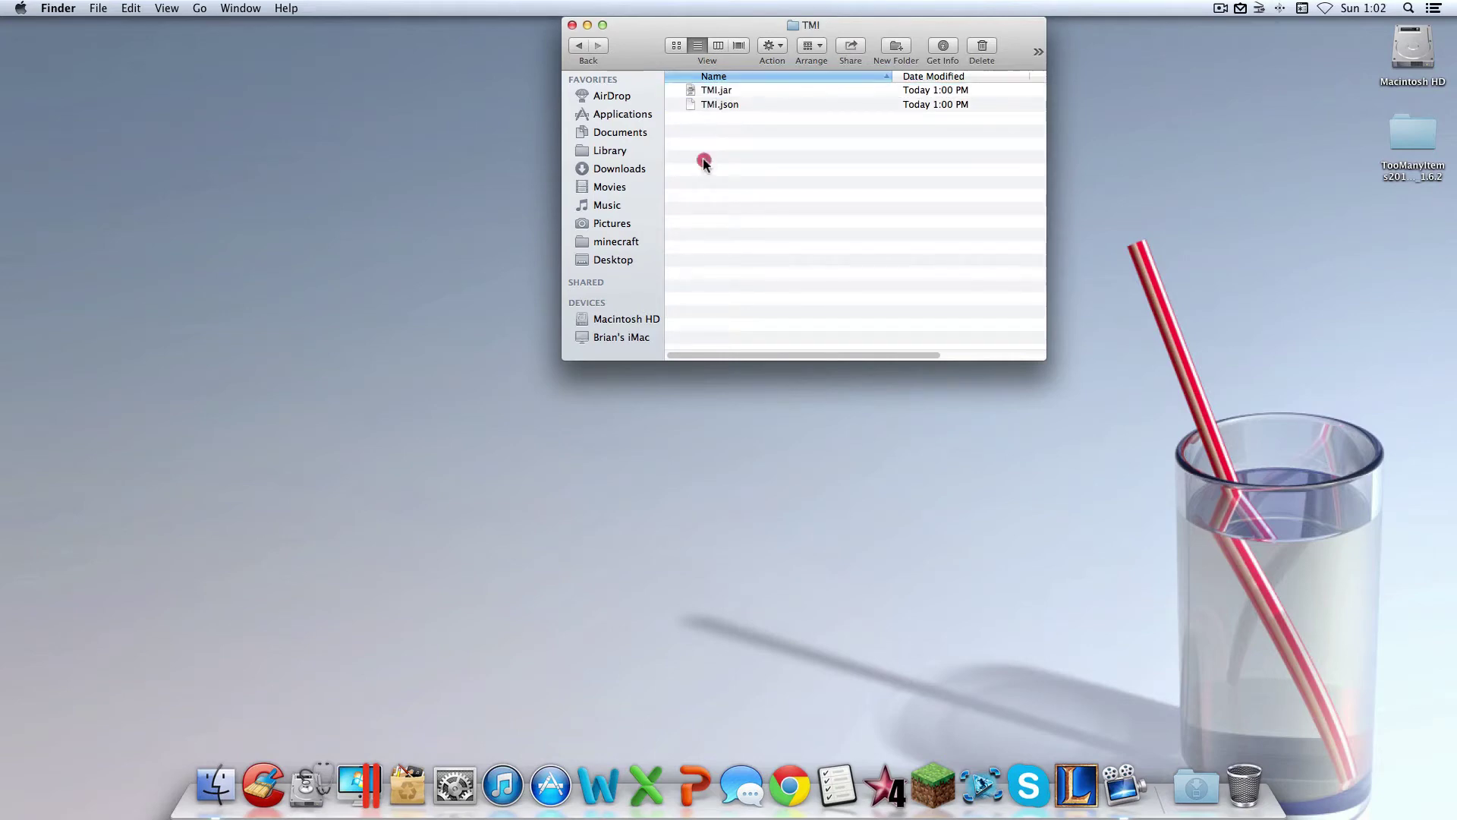
{"action": "left_click", "coordinate": [730, 108]}
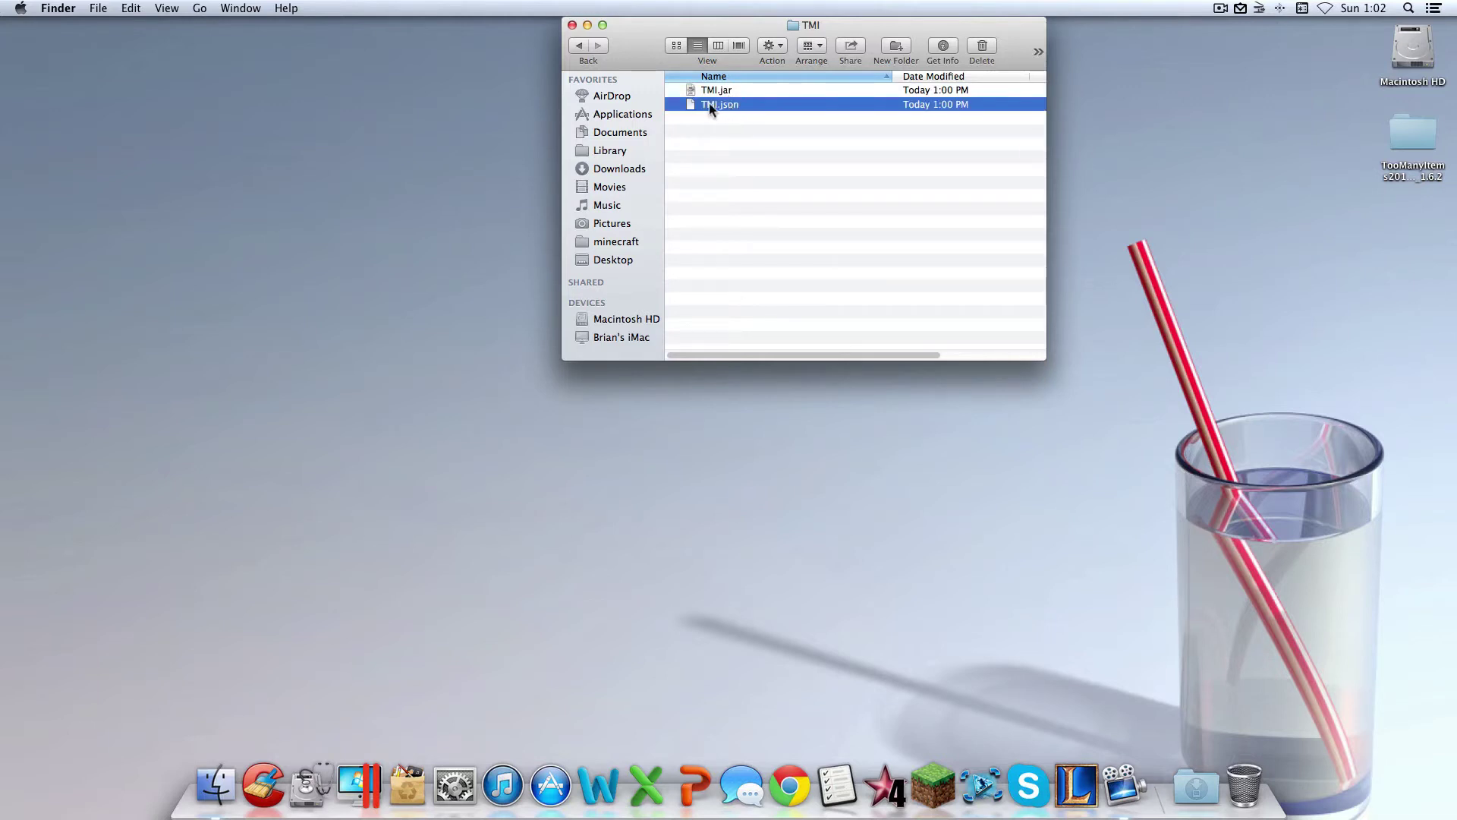
{"action": "left_click", "coordinate": [712, 116]}
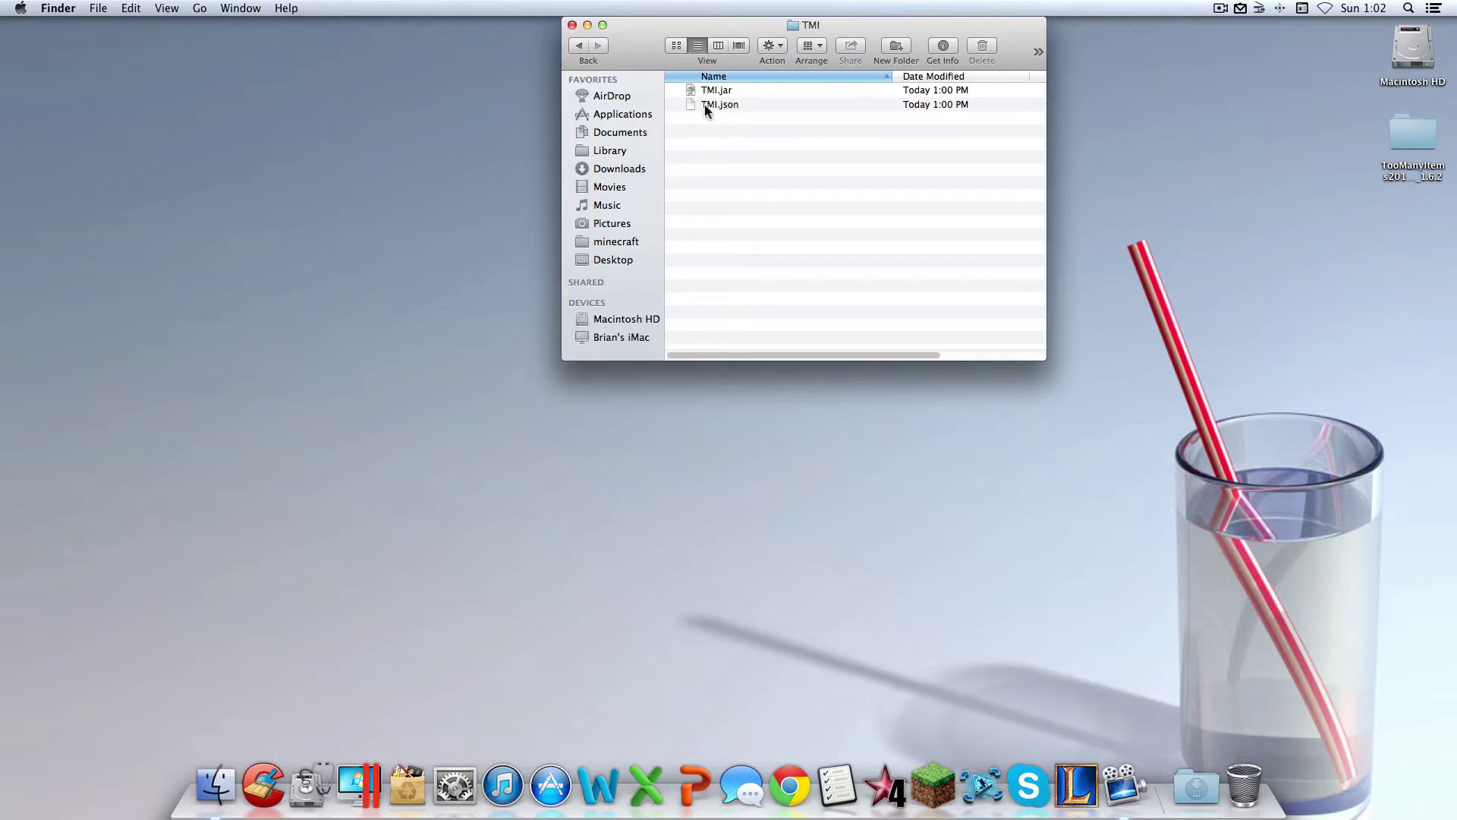
{"action": "left_click", "coordinate": [706, 110]}
{"action": "left_click", "coordinate": [722, 116]}
{"action": "left_click", "coordinate": [725, 109]}
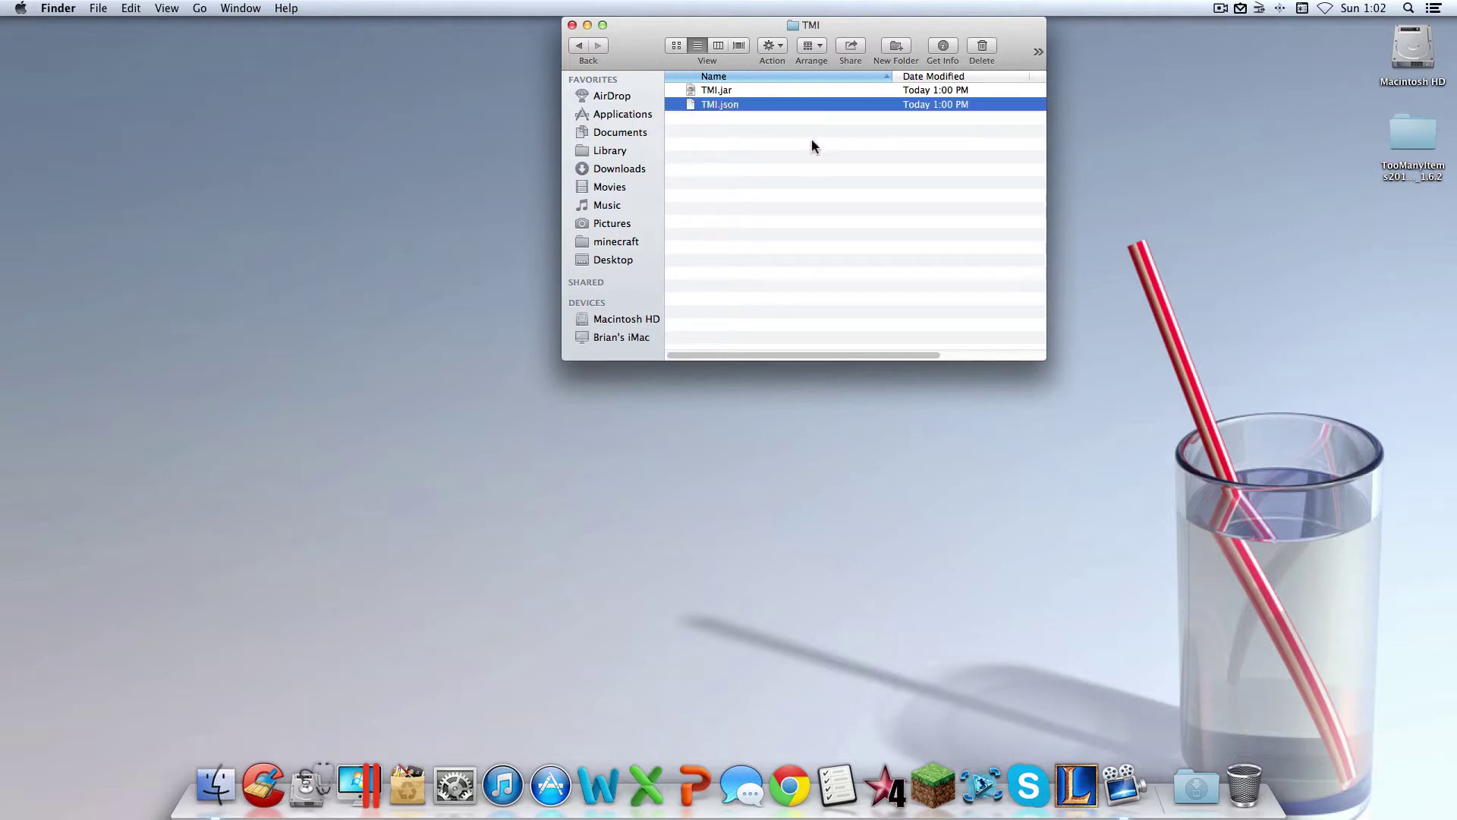
{"action": "left_click", "coordinate": [812, 144]}
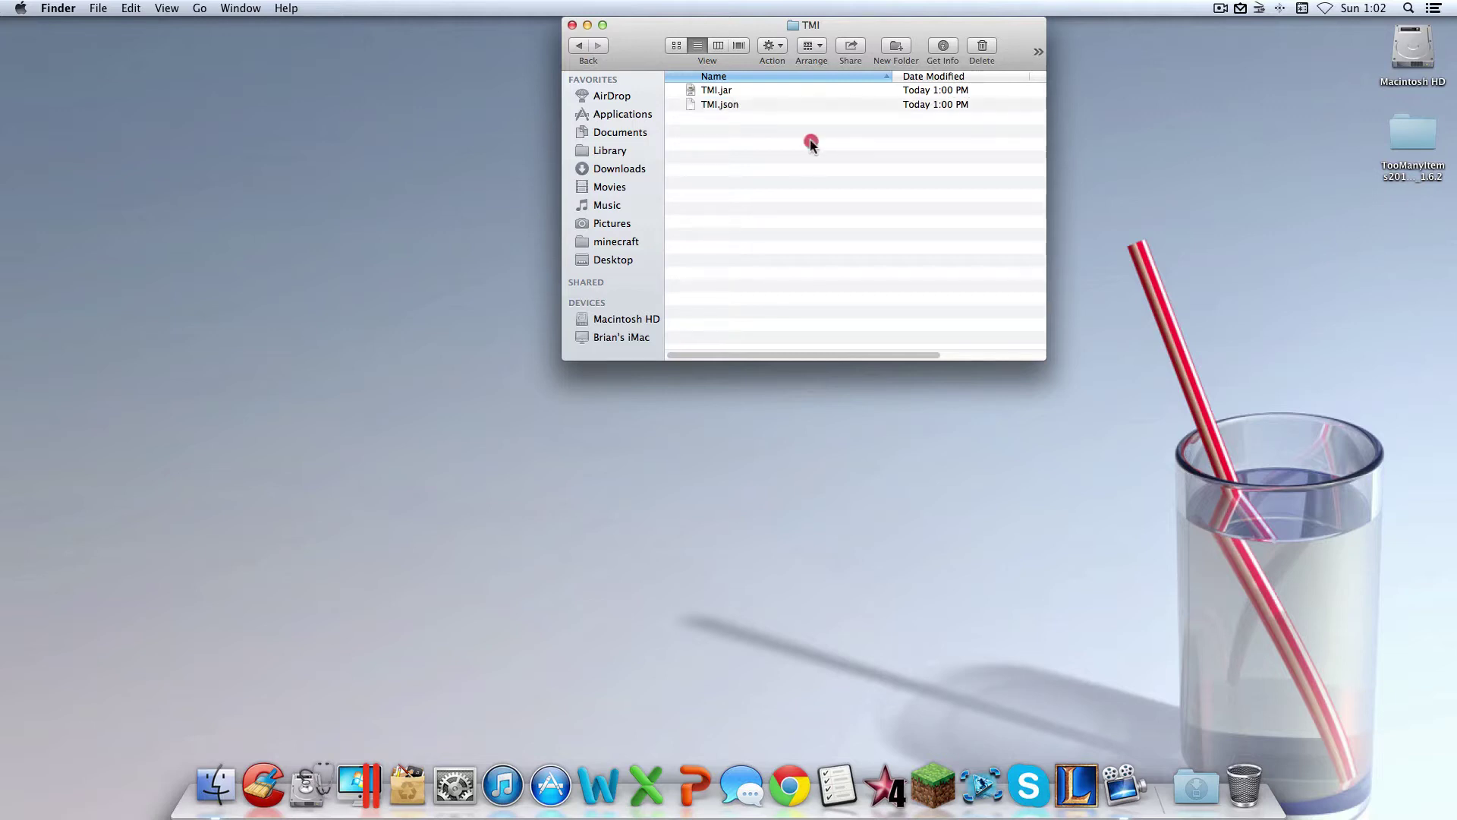
{"action": "left_click", "coordinate": [745, 107]}
{"action": "left_click", "coordinate": [744, 143]}
Open the TMI.json file with TextEdit
{"action": "right_click", "coordinate": [723, 107]}
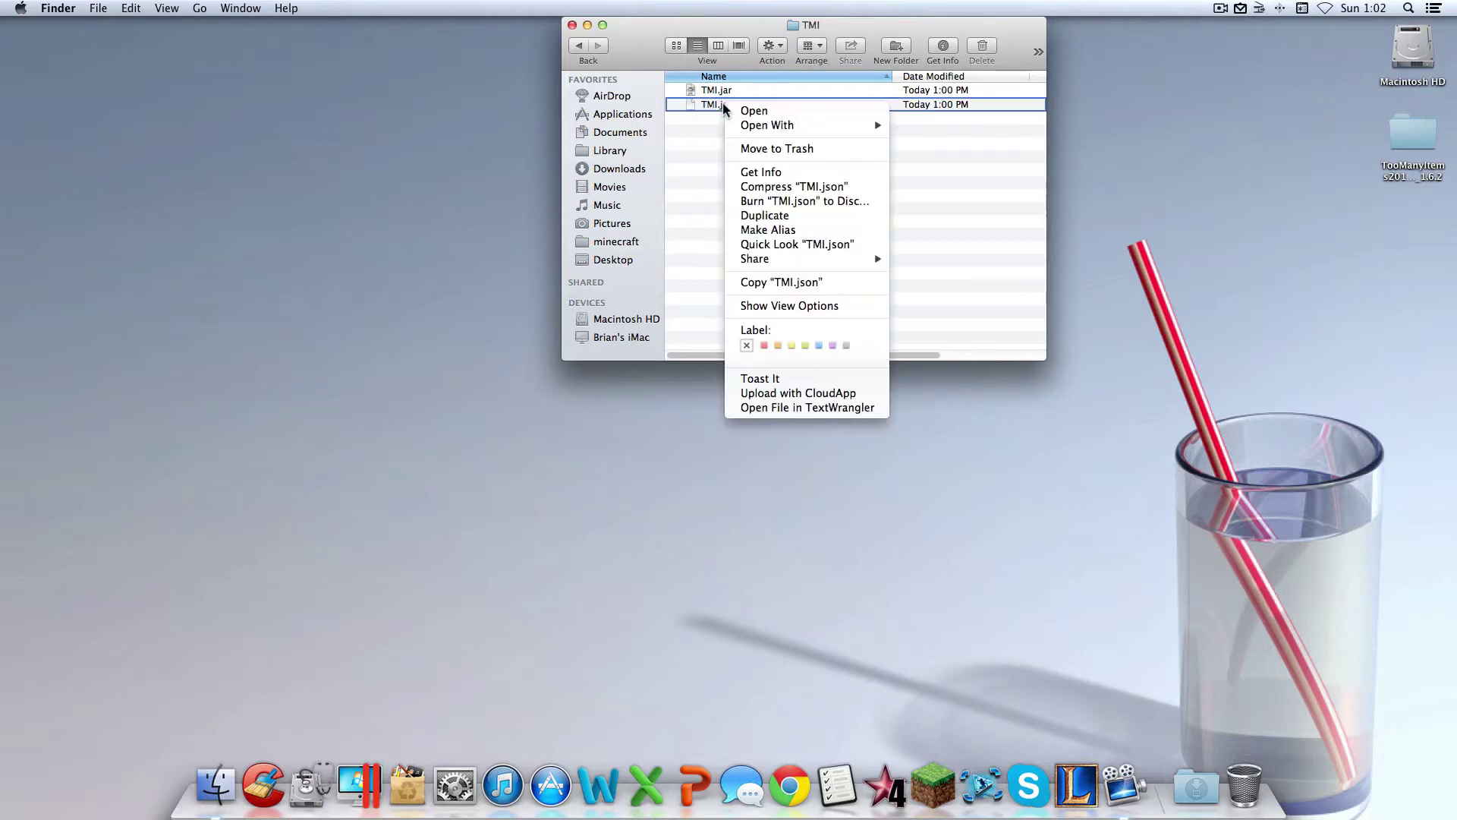
{"action": "mouse_move", "coordinate": [790, 127]}
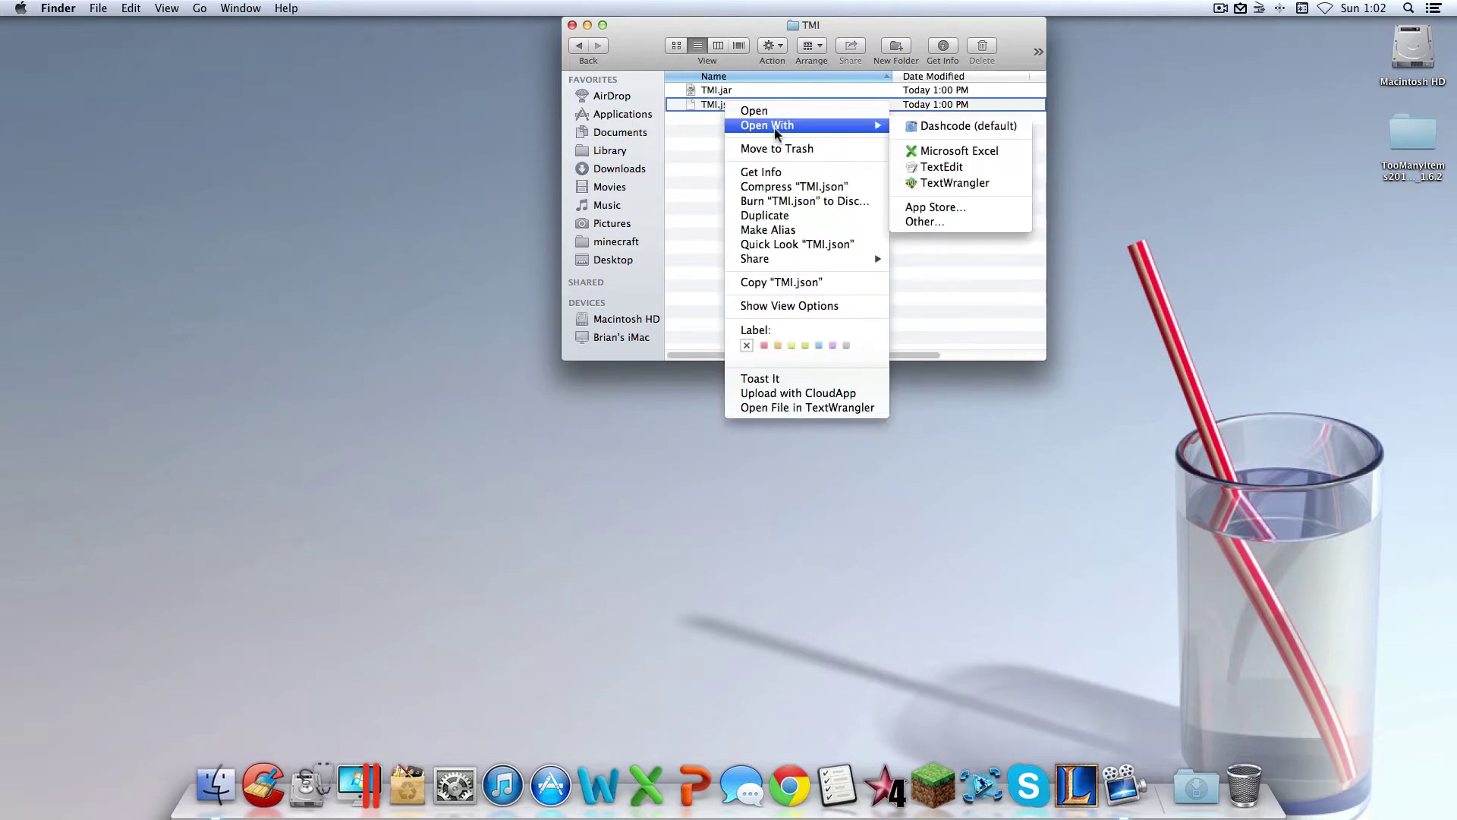
{"action": "left_click", "coordinate": [962, 171]}
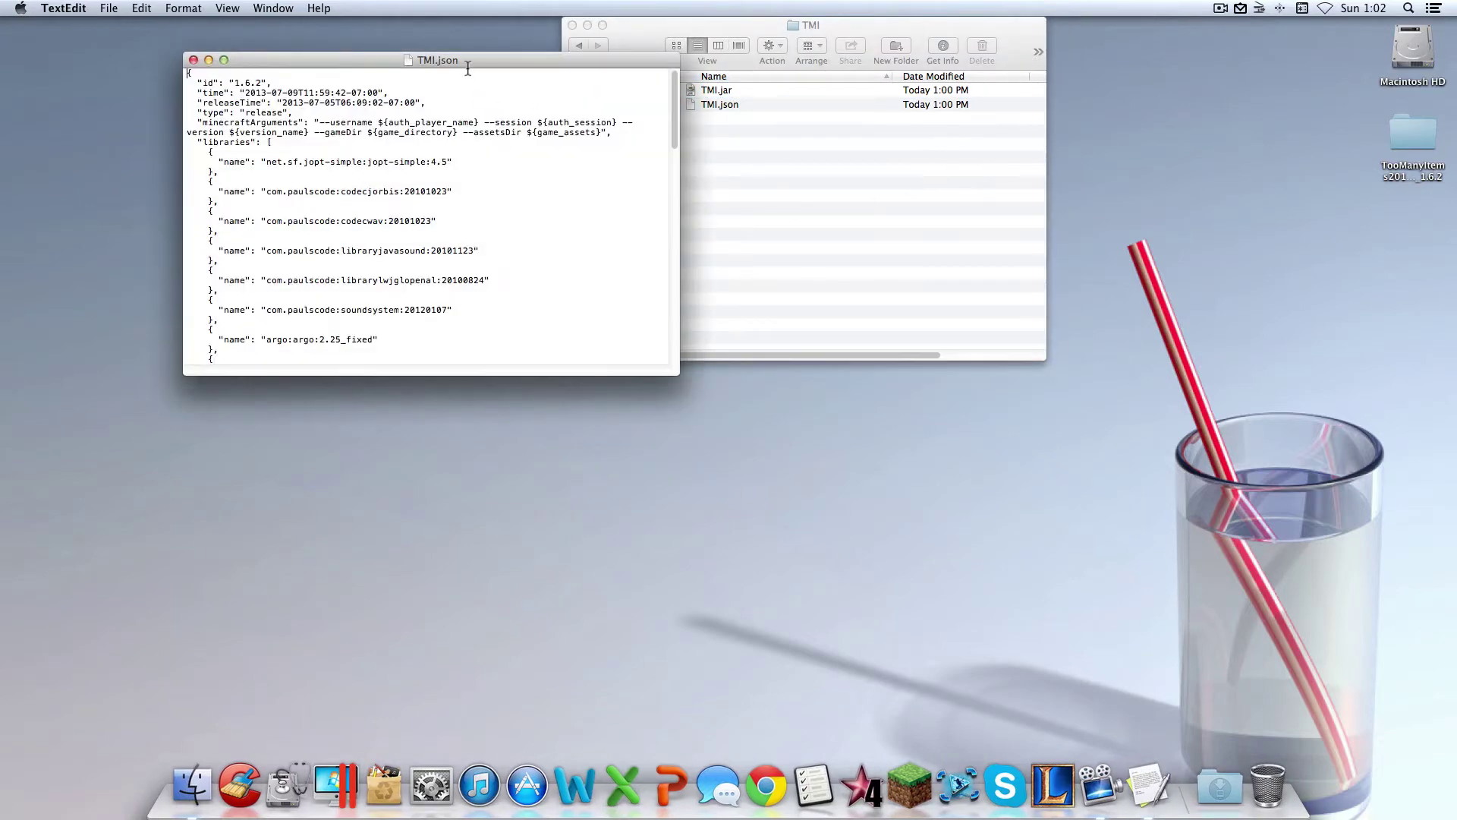
{"action": "left_click_drag", "start_coordinate": [467, 68], "coordinate": [601, 64]}
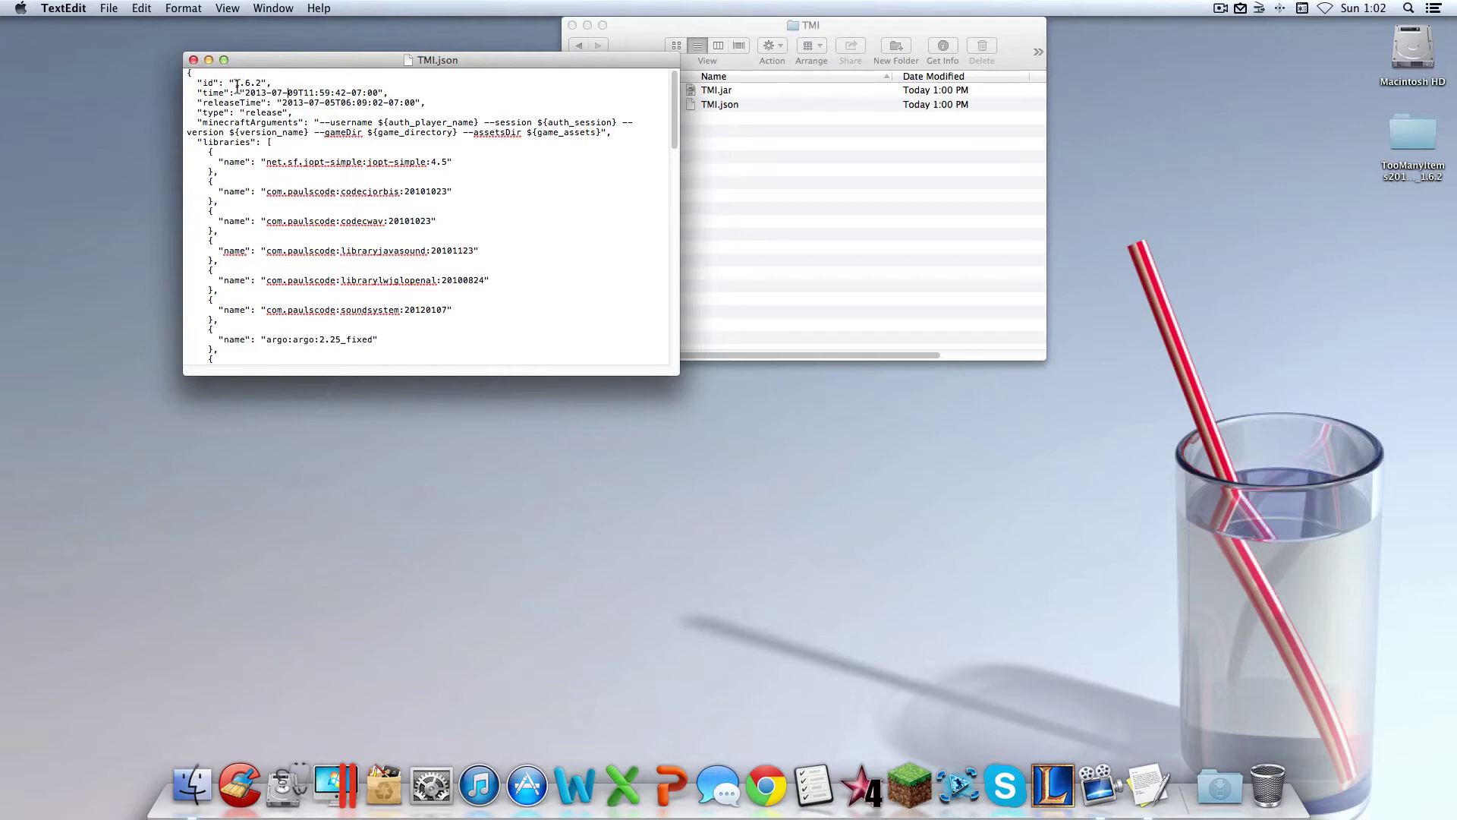
Replace the "id" value at the beginning of TMI.json with TMI, keeping the quotation marks
{"action": "double_click", "coordinate": [212, 83]}
{"action": "left_click_drag", "start_coordinate": [235, 84], "coordinate": [264, 88]}
{"action": "key", "text": "BackSpace"}
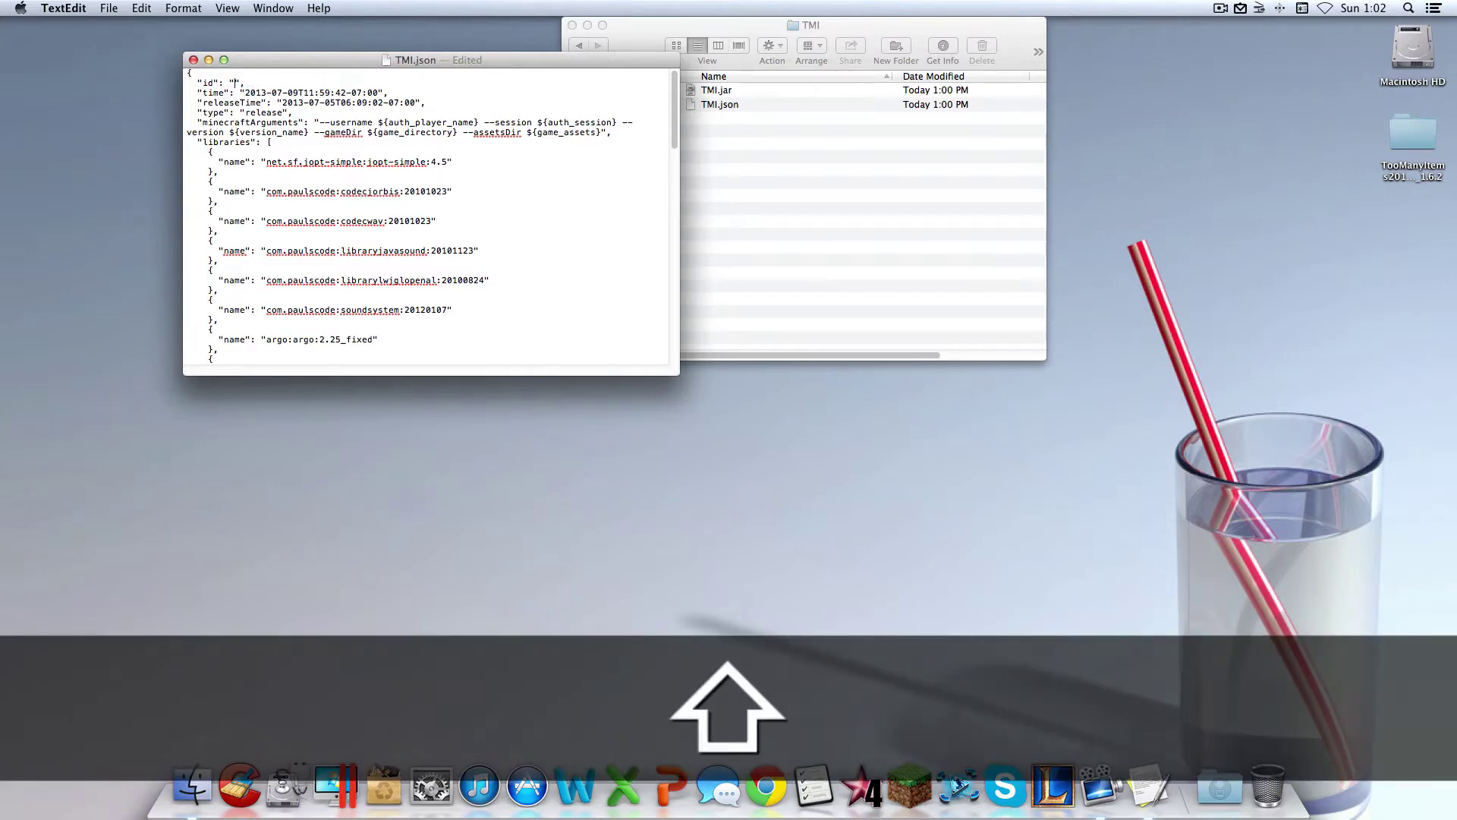
{"action": "type", "text": "TMI"}
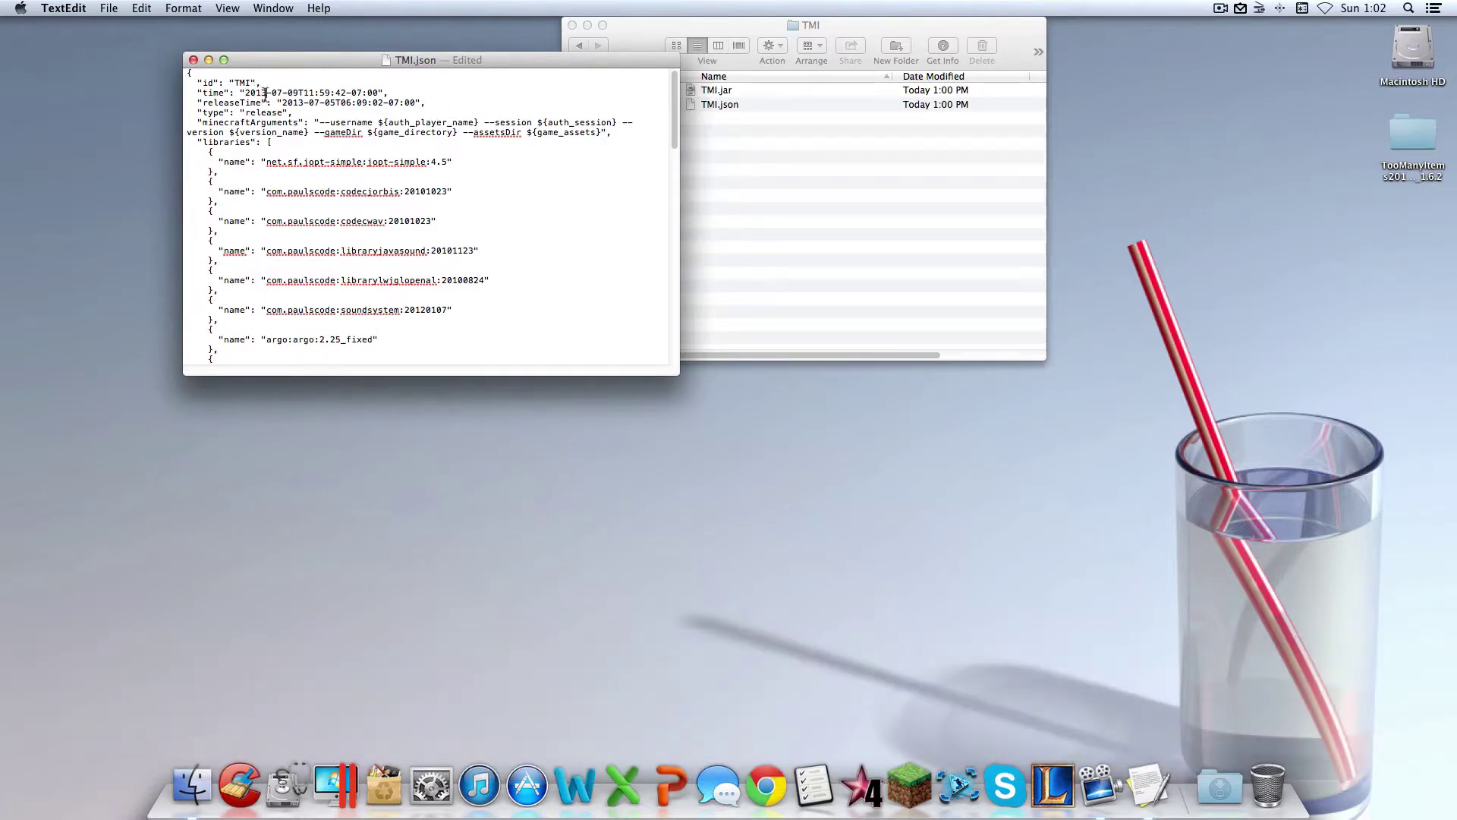
Change the year to 2012 in both the "time" and "releaseTime" values of TMI.json
{"action": "left_click", "coordinate": [267, 92]}
{"action": "key", "text": "BackSpace"}
{"action": "type", "text": "2"}
{"action": "left_click", "coordinate": [304, 102]}
{"action": "key", "text": "BackSpace"}
{"action": "type", "text": "2"}
Save the edited TMI.json, close its window and return to the TMI folder in Finder
{"action": "left_click", "coordinate": [416, 60]}
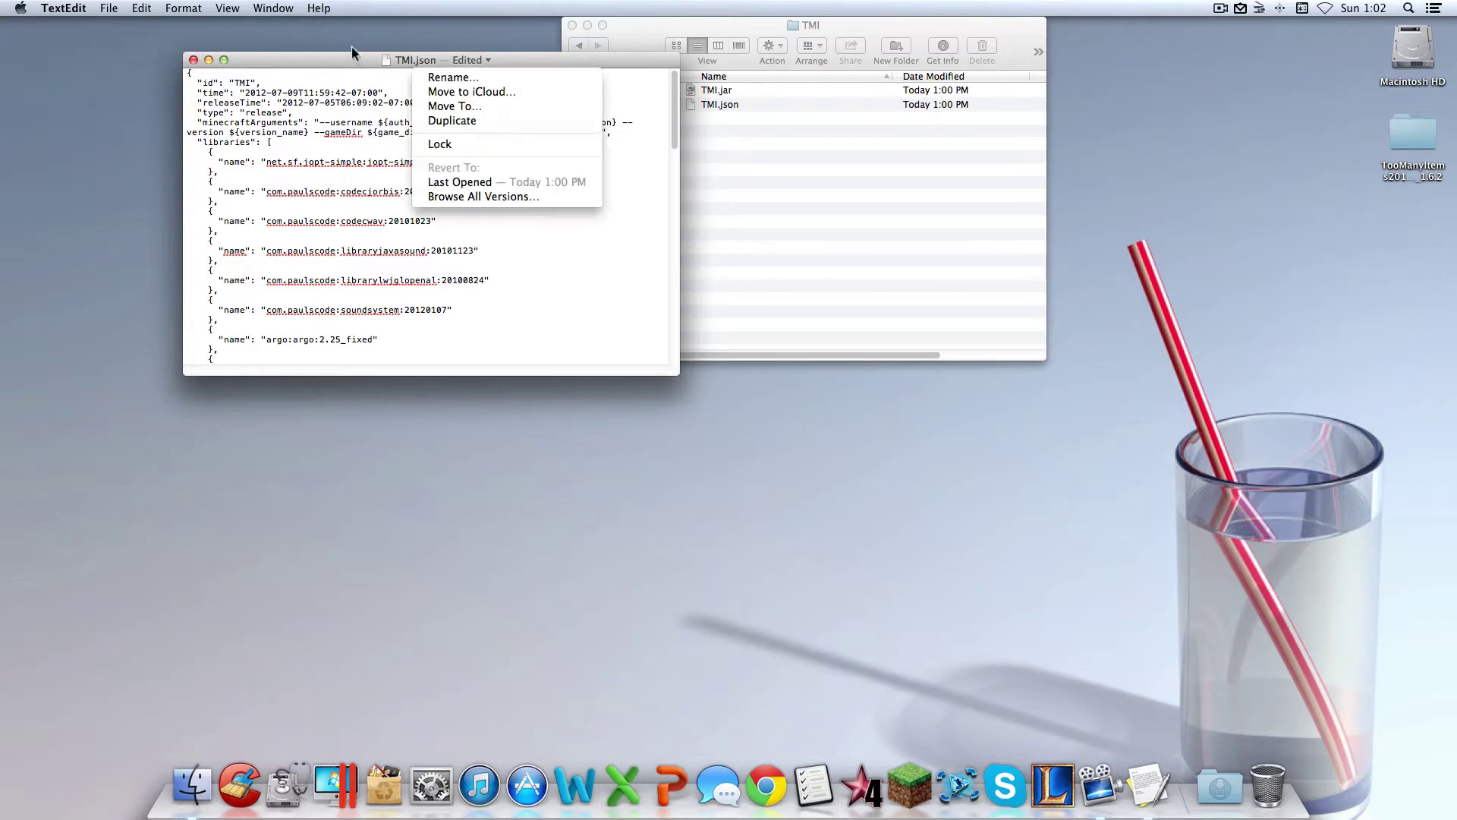
{"action": "left_click", "coordinate": [105, 8]}
{"action": "left_click", "coordinate": [107, 7]}
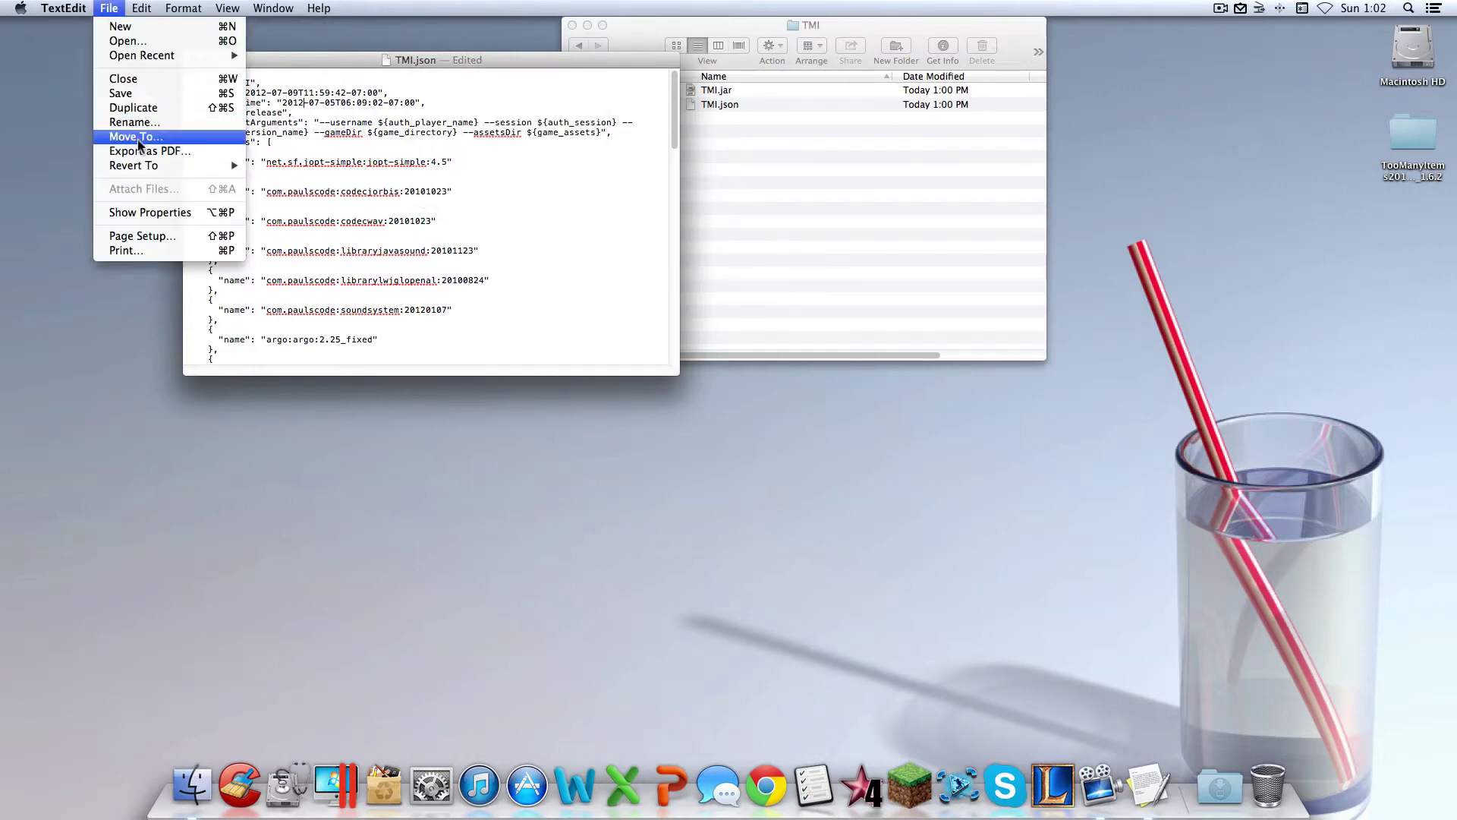
{"action": "left_click", "coordinate": [204, 93]}
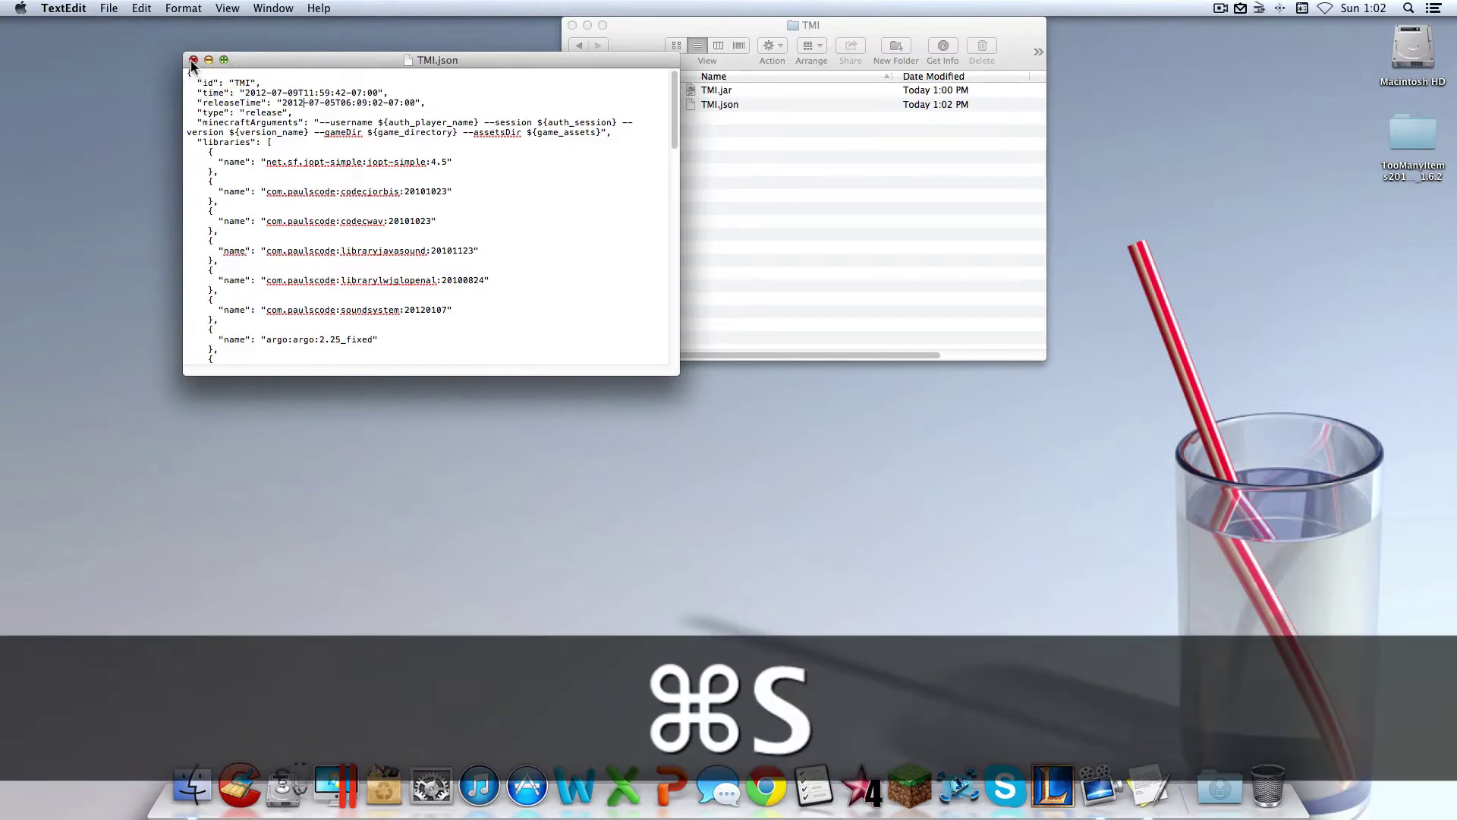
{"action": "left_click", "coordinate": [194, 60]}
{"action": "left_click", "coordinate": [889, 157]}
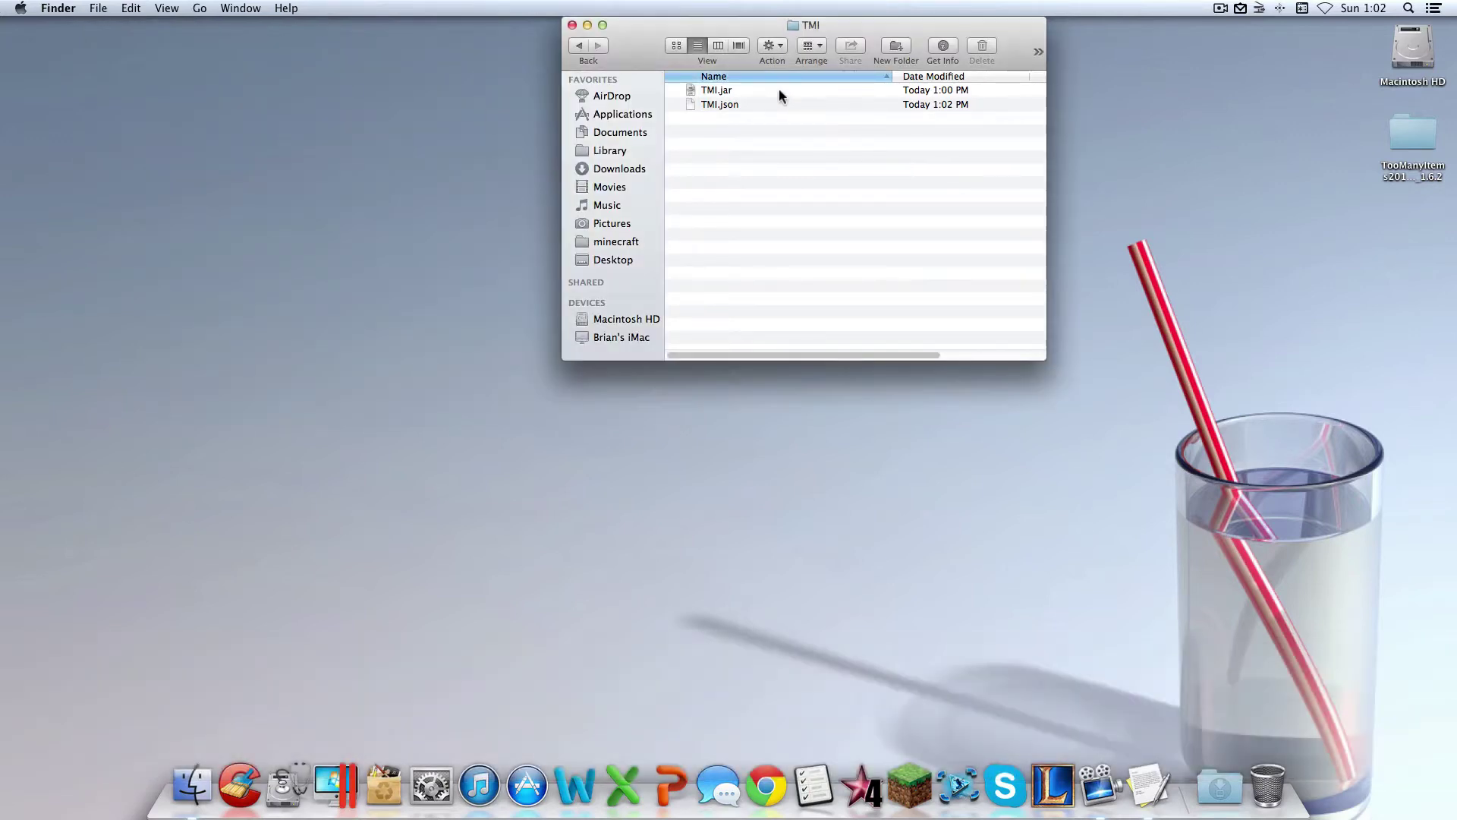
Change the extension of TMI.jar to .zip and accept the new extension
{"action": "left_click", "coordinate": [779, 88]}
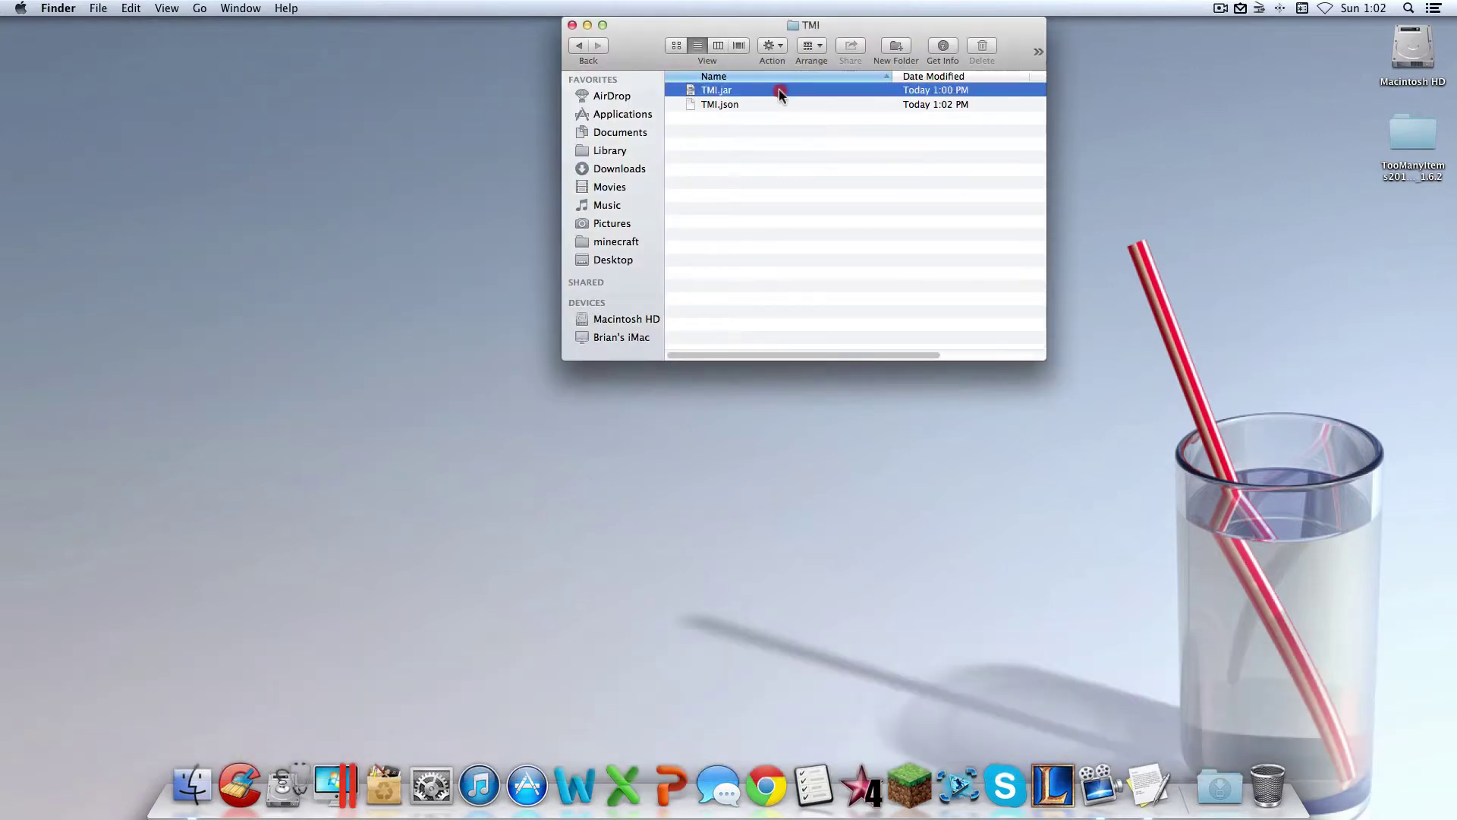
{"action": "right_click", "coordinate": [738, 92]}
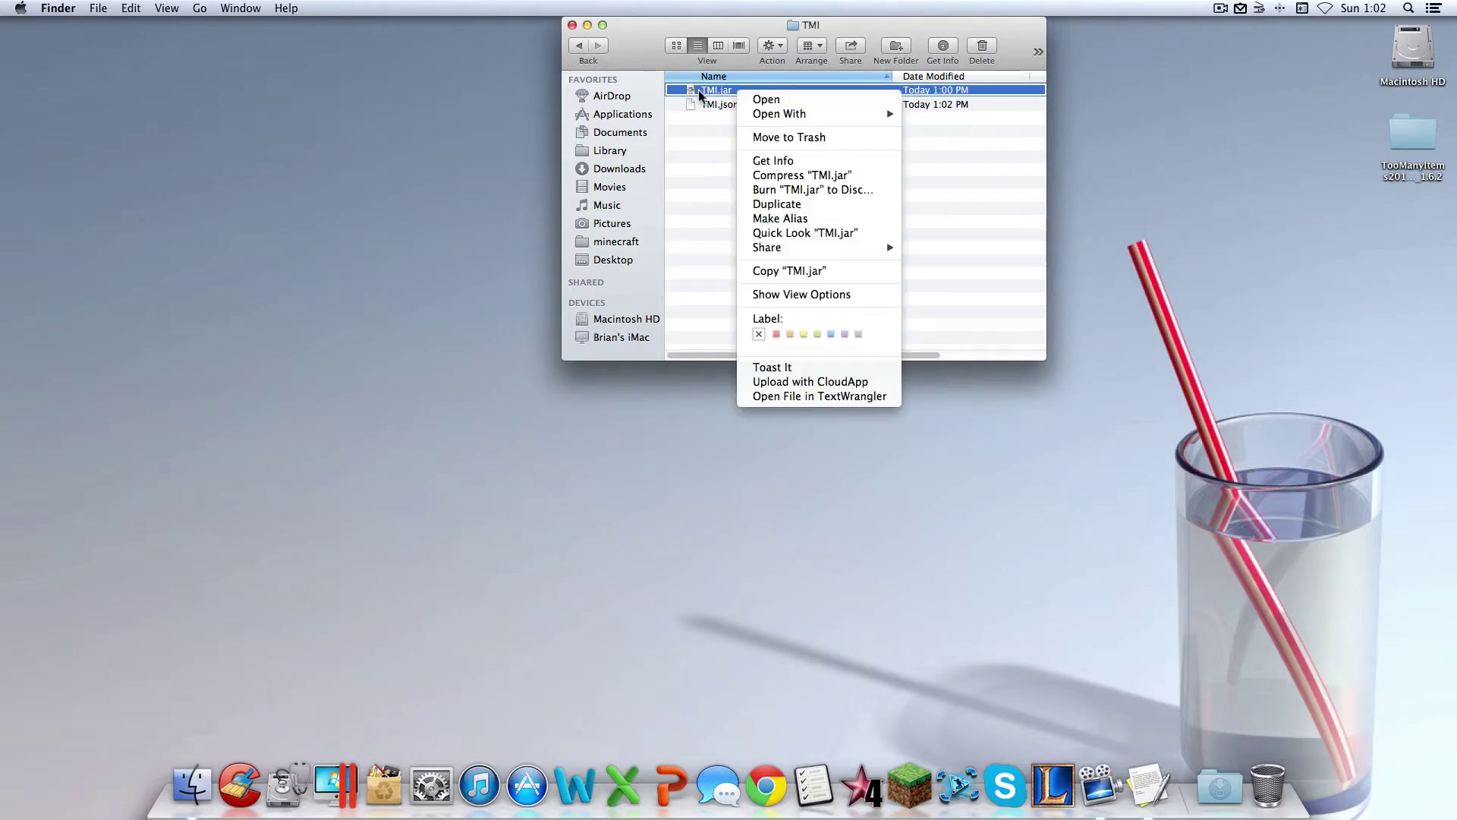
{"action": "left_click", "coordinate": [702, 94]}
{"action": "key", "text": "Return"}
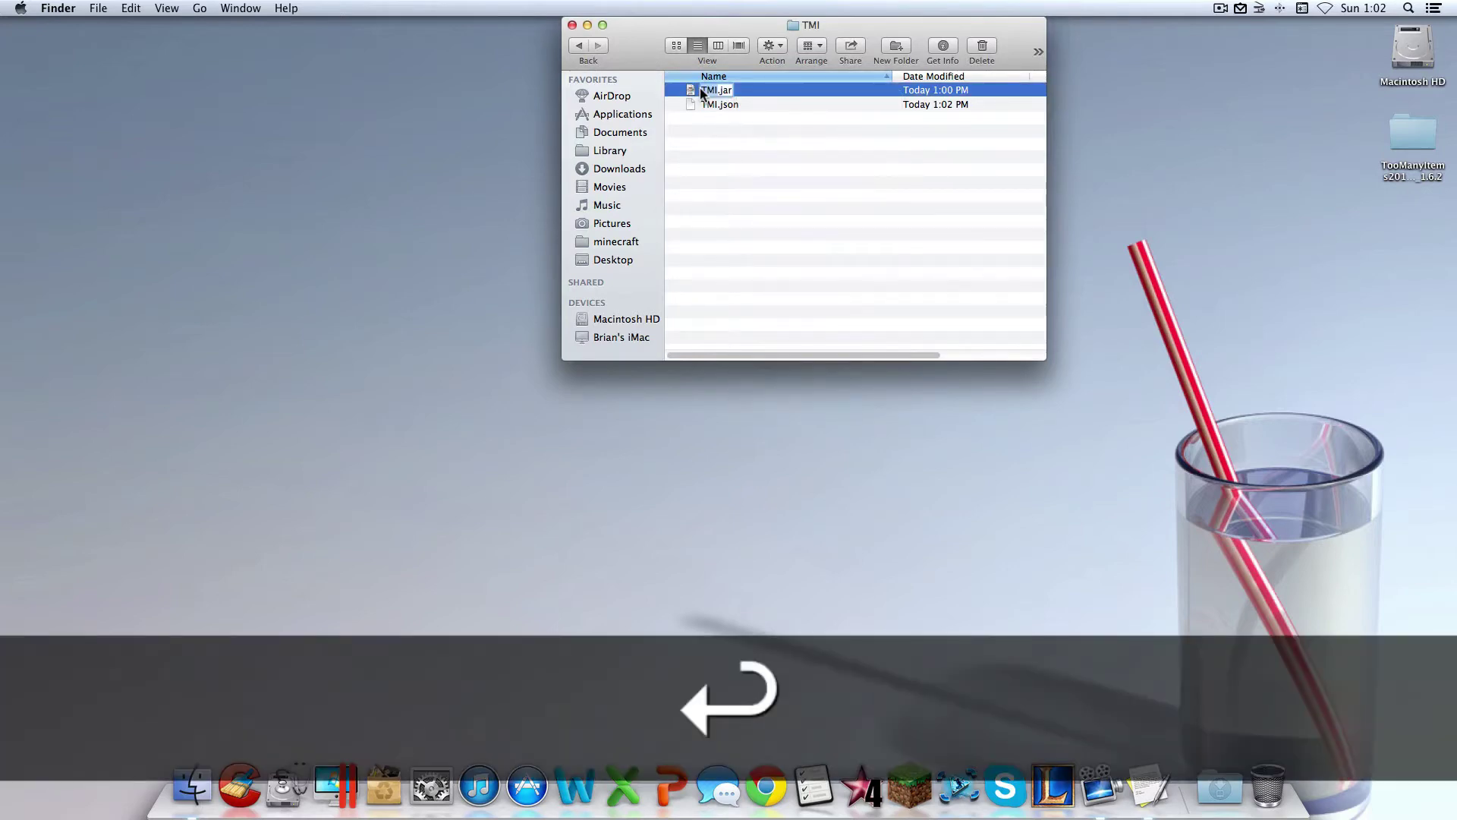
{"action": "key", "text": "Right"}
{"action": "type", "text": "zi"}
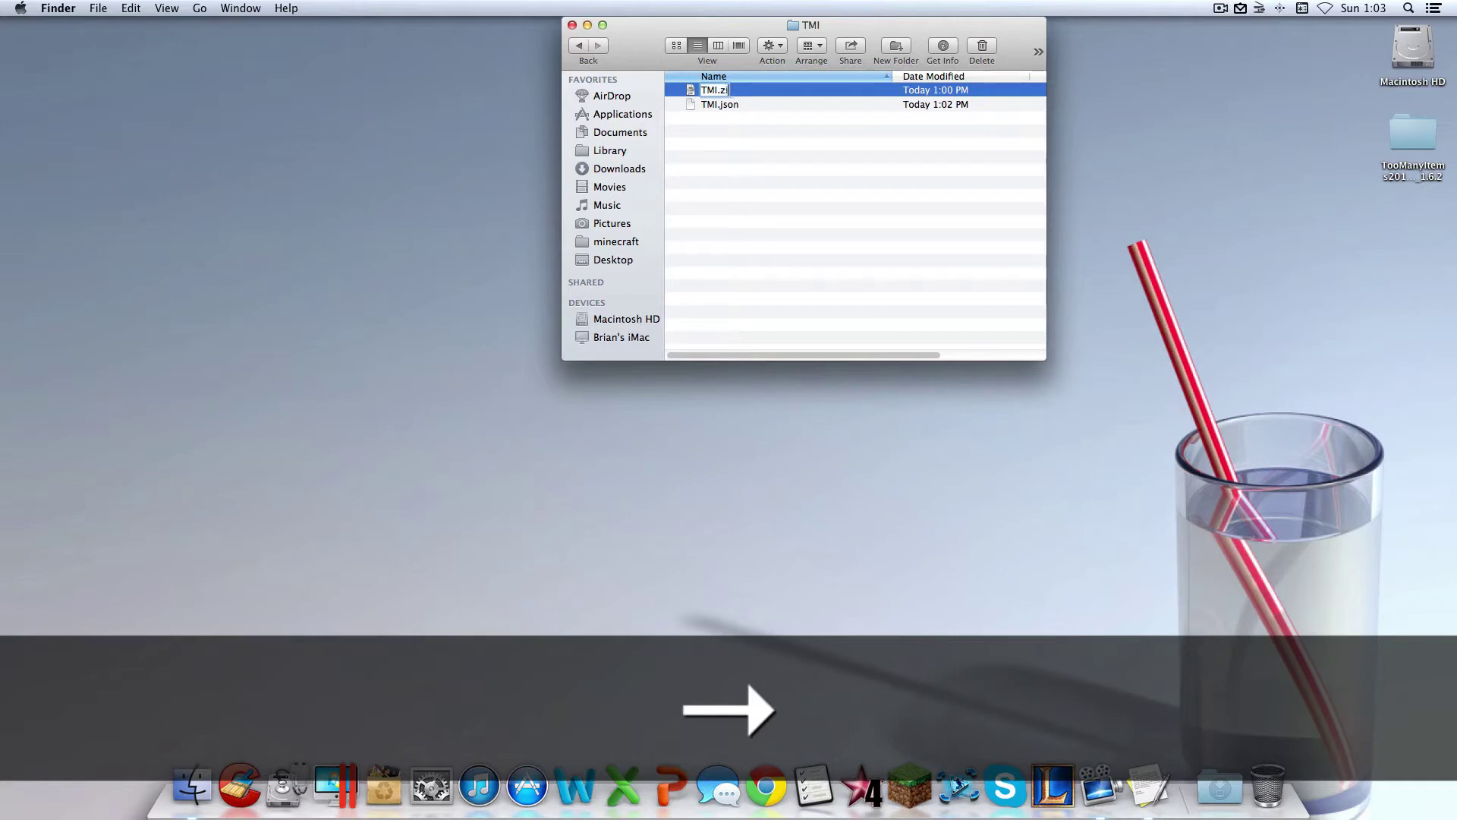
{"action": "type", "text": "p"}
{"action": "key", "text": "Return"}
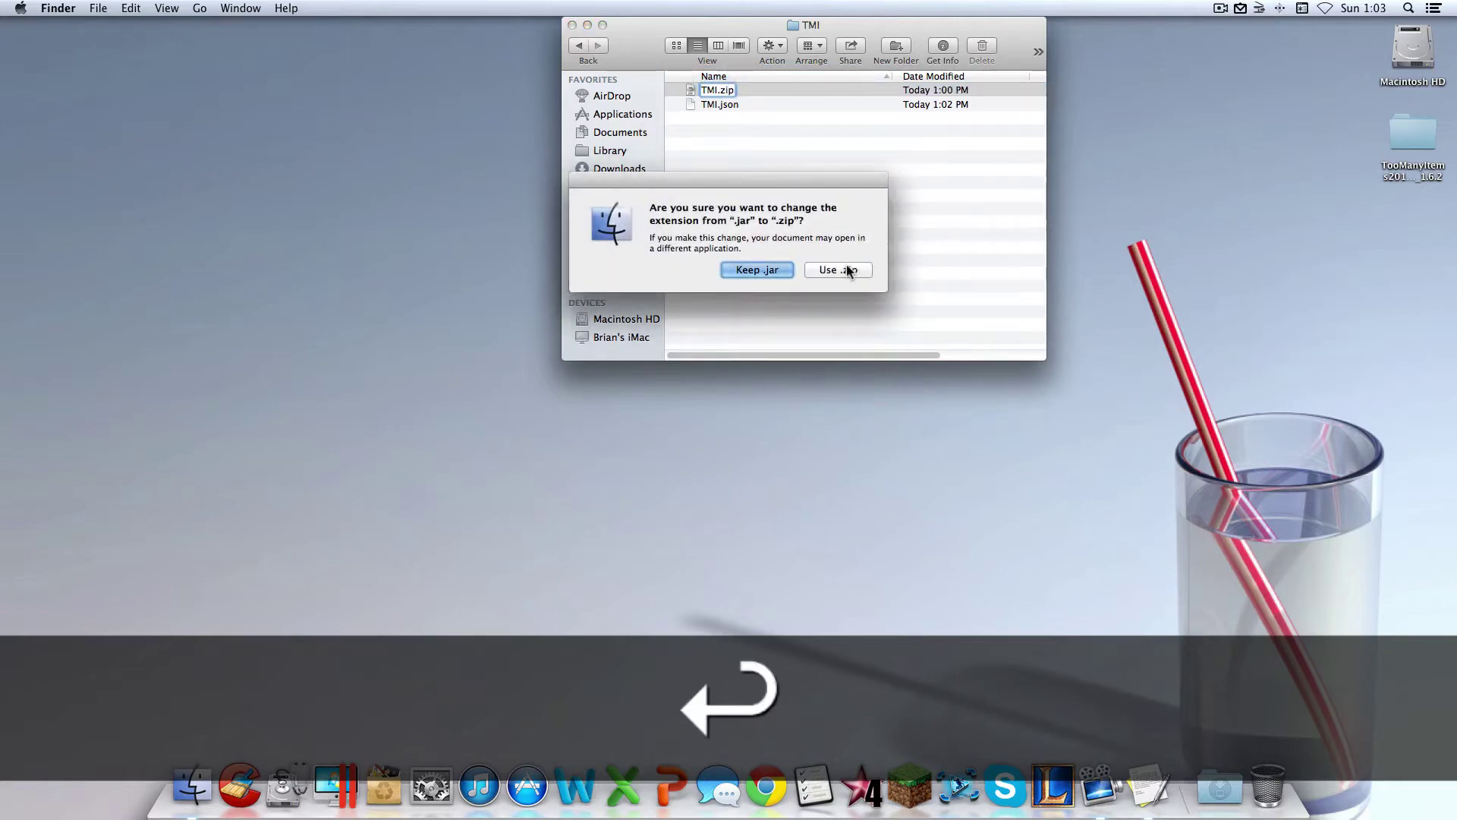
{"action": "left_click", "coordinate": [839, 271]}
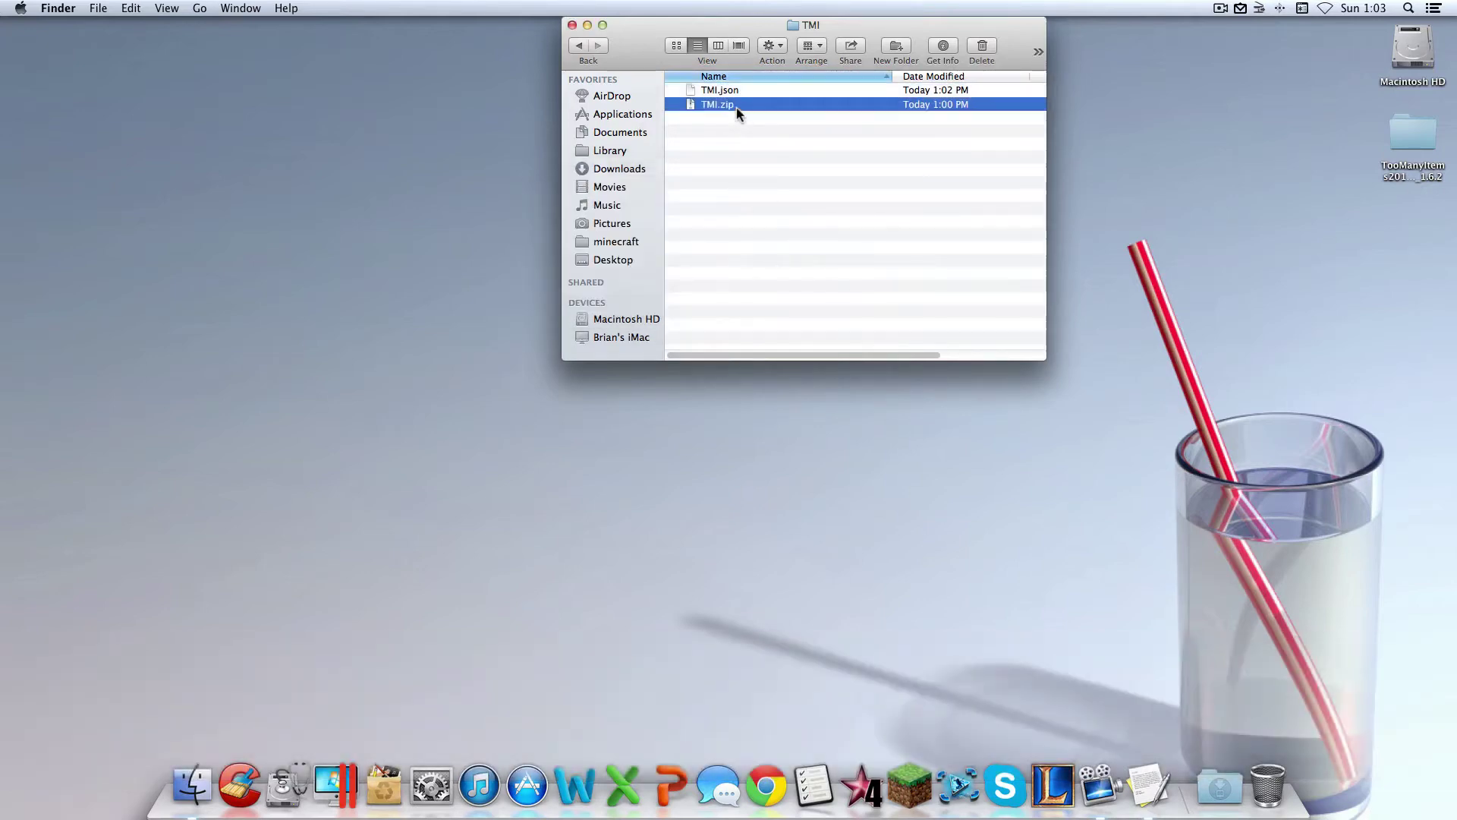
Extract TMI.zip within the TMI folder and move the zip archive to the Trash
{"action": "double_click", "coordinate": [727, 102]}
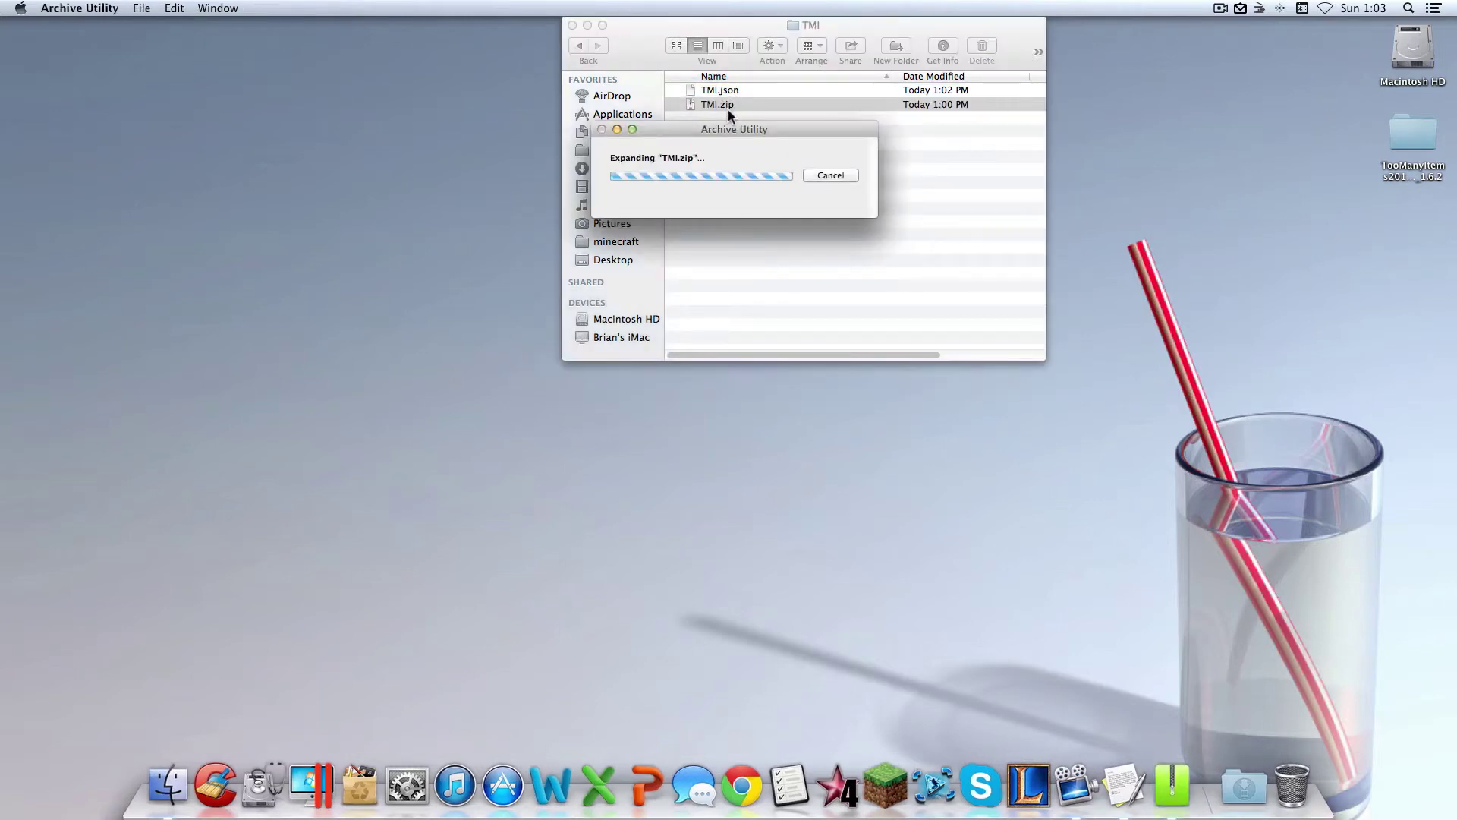
{"action": "left_click", "coordinate": [713, 119]}
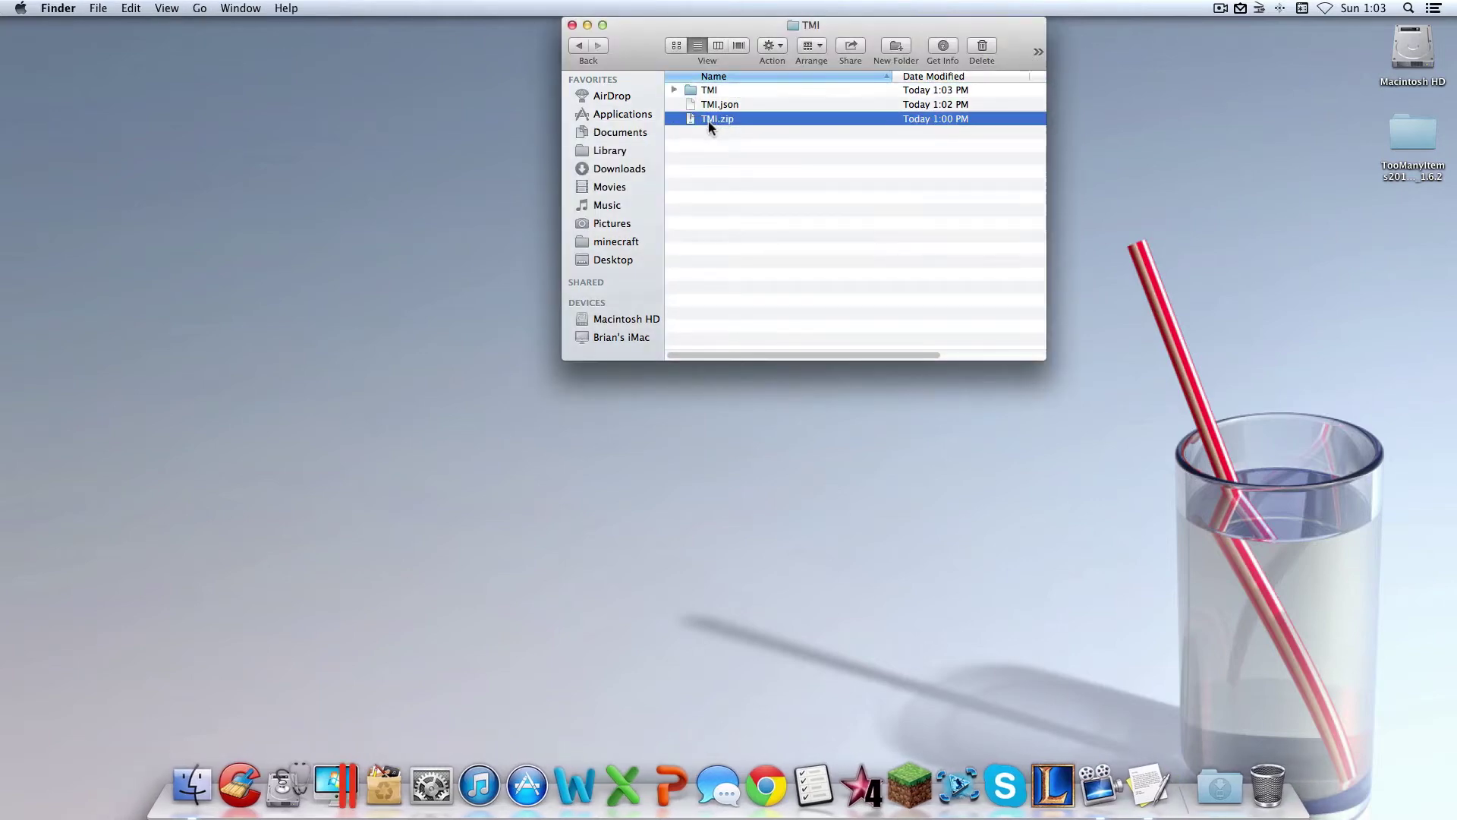
{"action": "left_click_drag", "start_coordinate": [1338, 484], "coordinate": [1266, 792]}
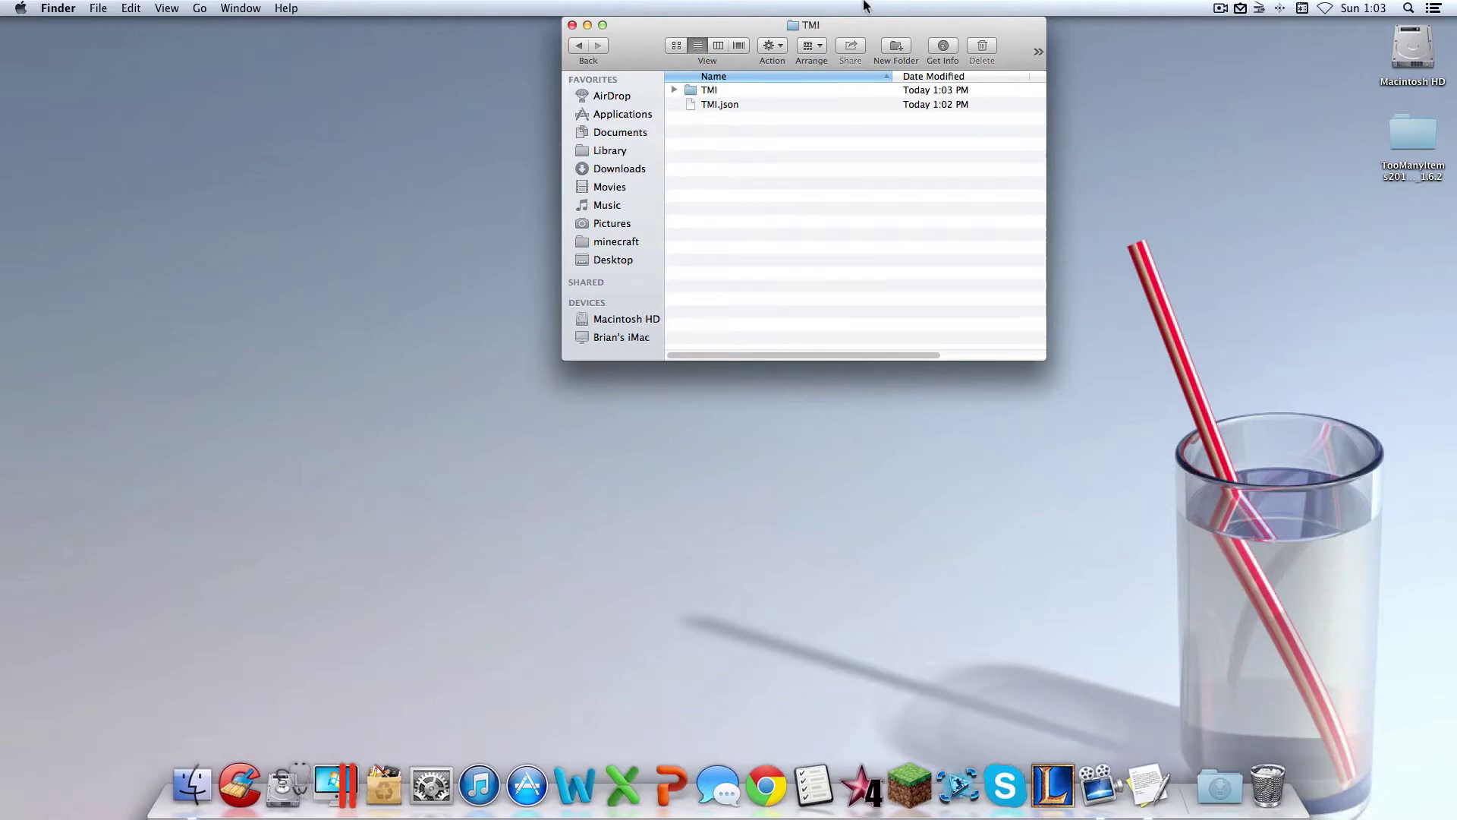
Open the extracted TMI folder and move its META-INF folder to the Trash
{"action": "left_click", "coordinate": [730, 93]}
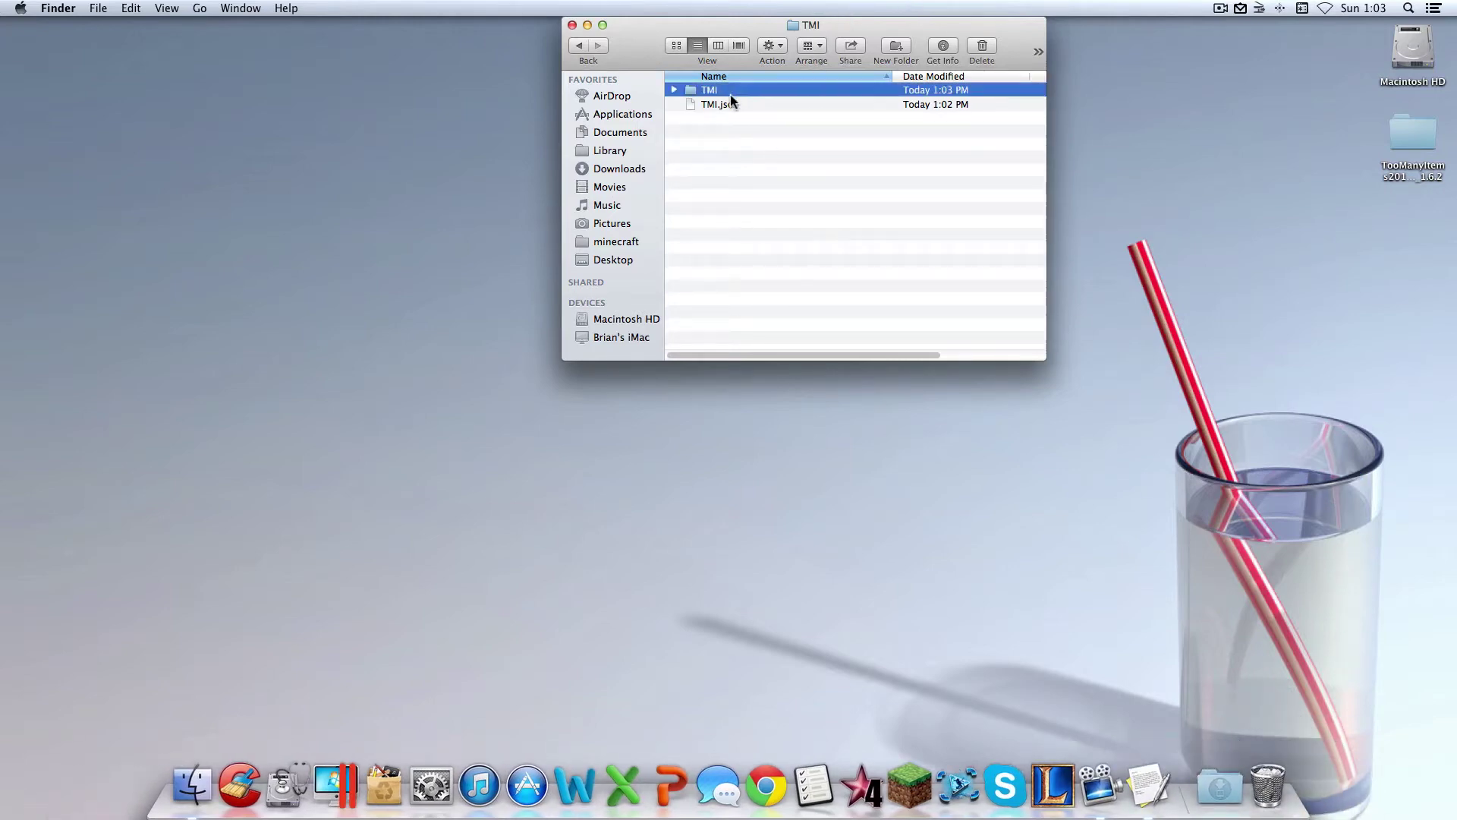
{"action": "double_click", "coordinate": [728, 92]}
{"action": "left_click", "coordinate": [786, 198]}
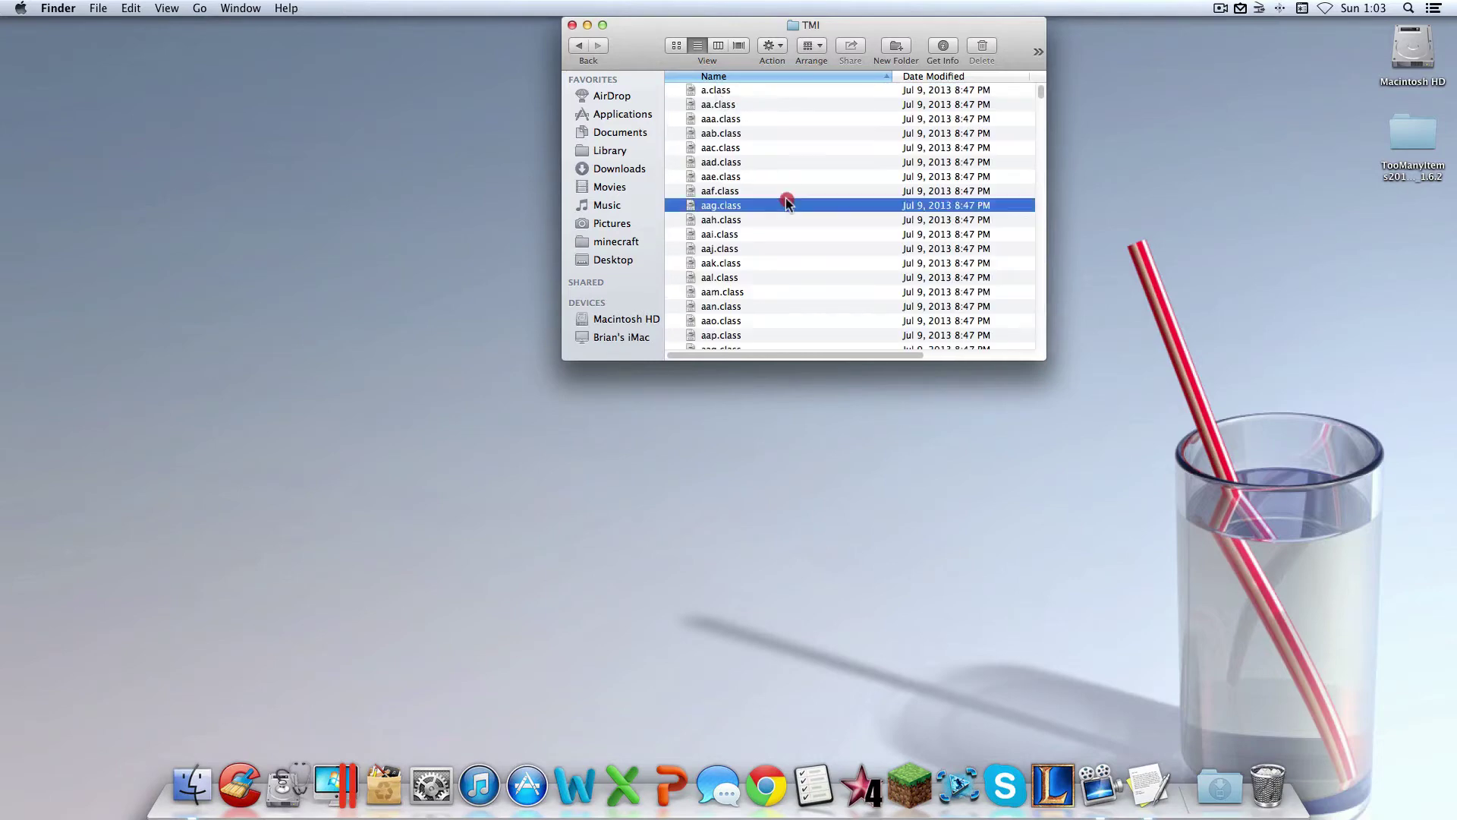
{"action": "type", "text": "mn"}
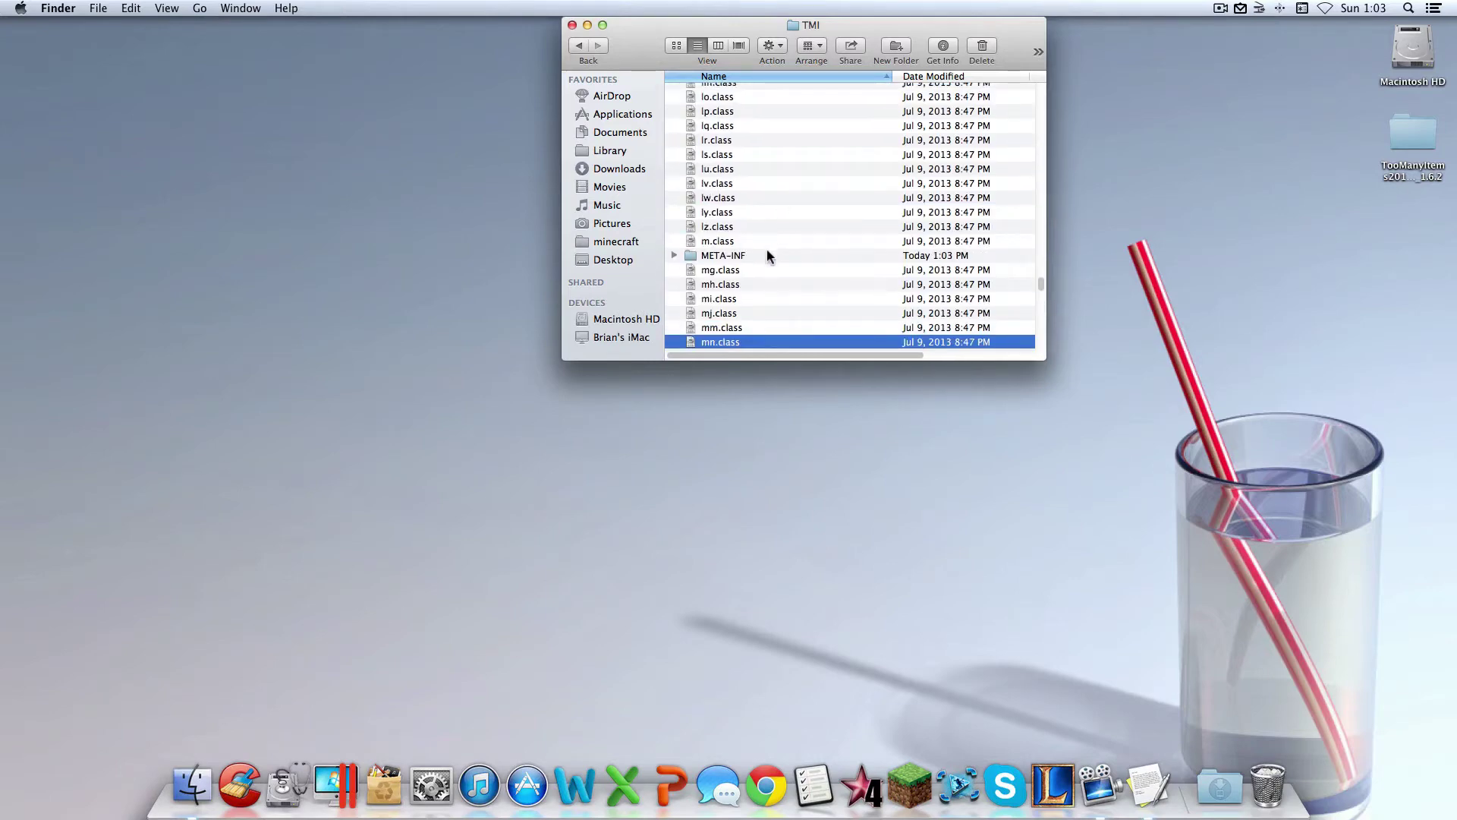
{"action": "left_click", "coordinate": [767, 255]}
{"action": "left_click_drag", "start_coordinate": [721, 255], "coordinate": [1239, 293]}
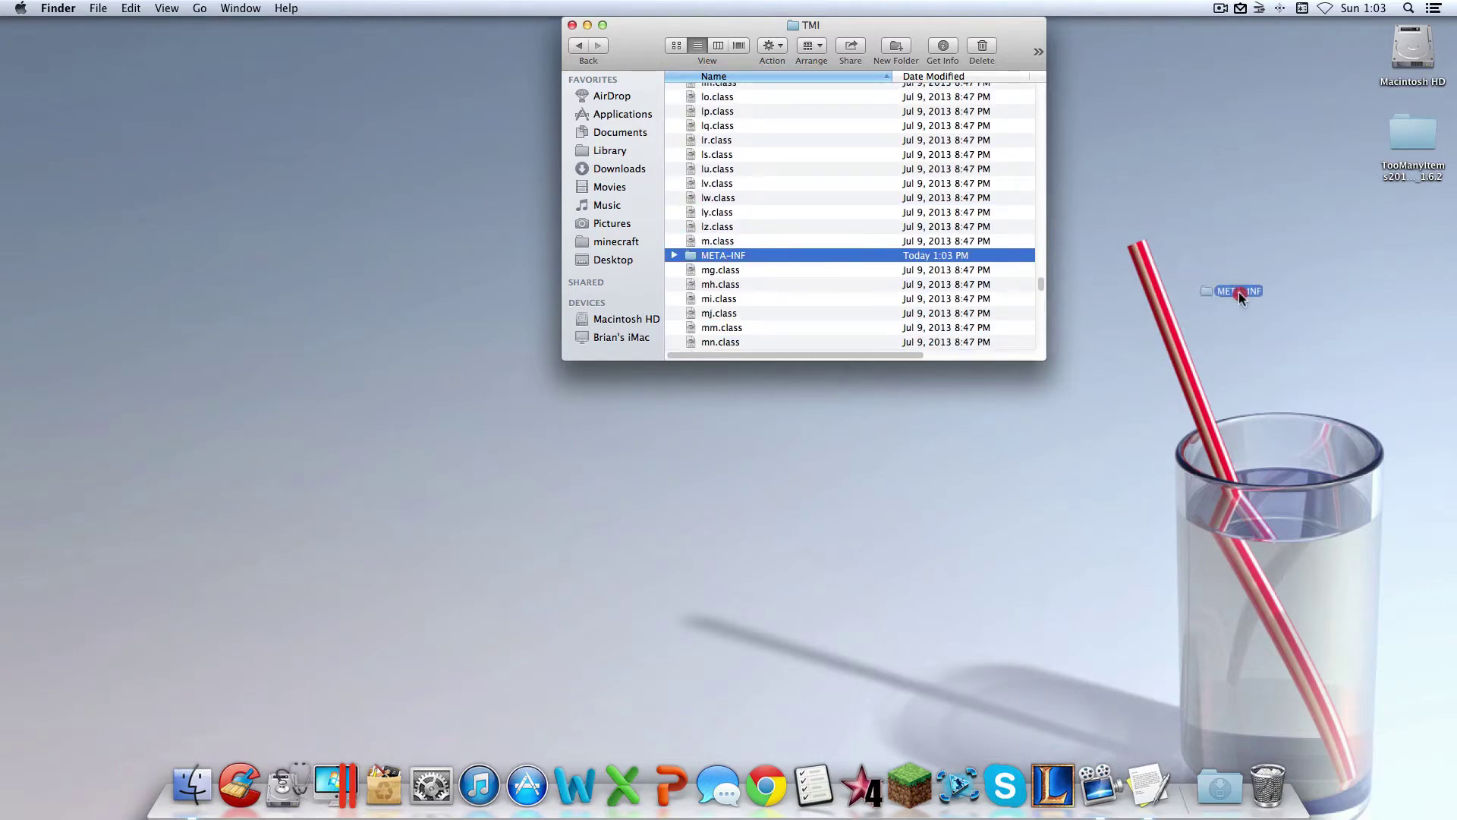
{"action": "left_click_drag", "start_coordinate": [1240, 741], "coordinate": [1282, 765]}
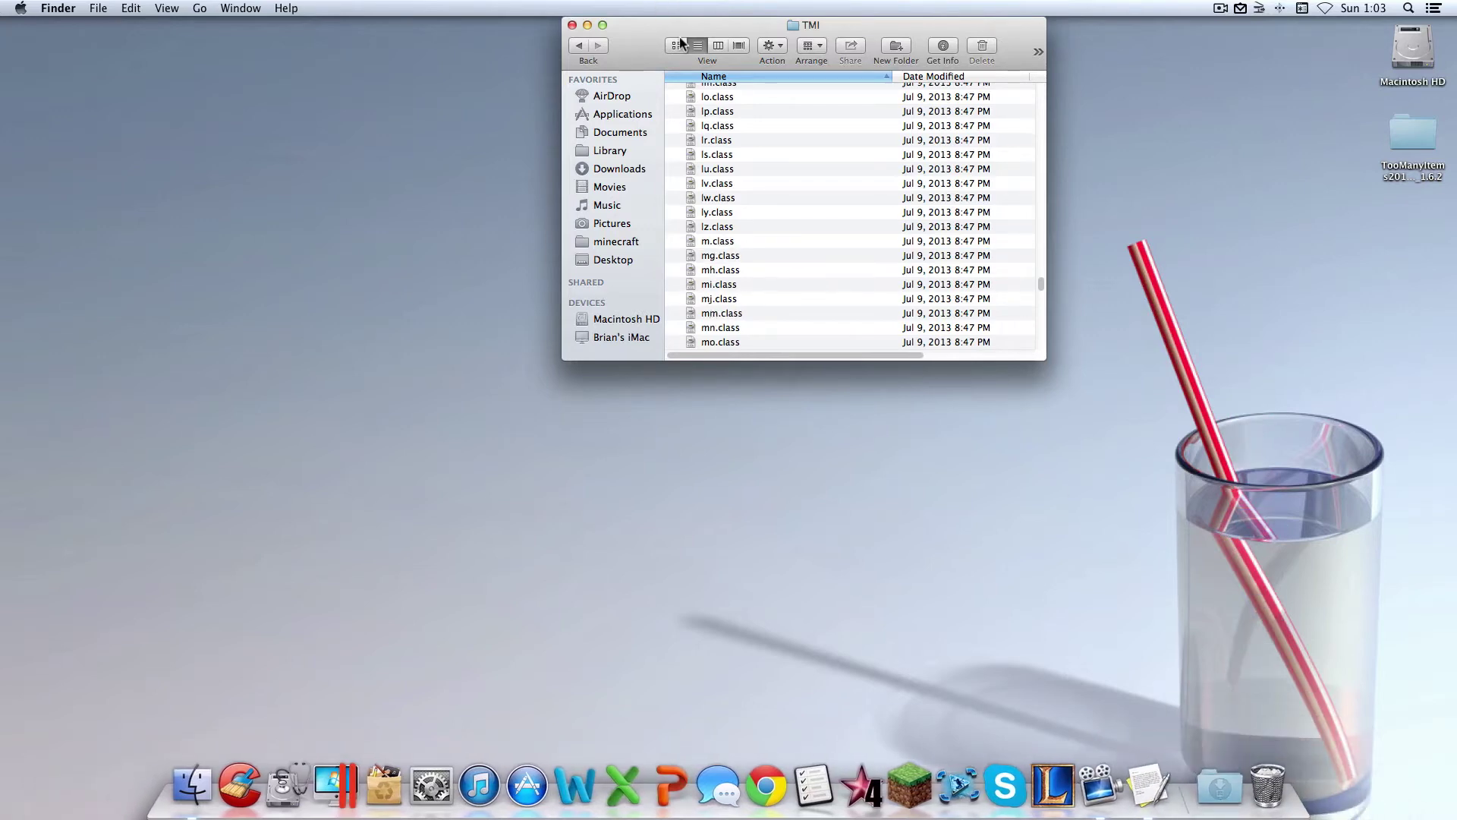
Copy all files from the TooManyItems2013_07_05_1.6.2 folder on the desktop and close that folder's window
{"action": "left_click", "coordinate": [1416, 136]}
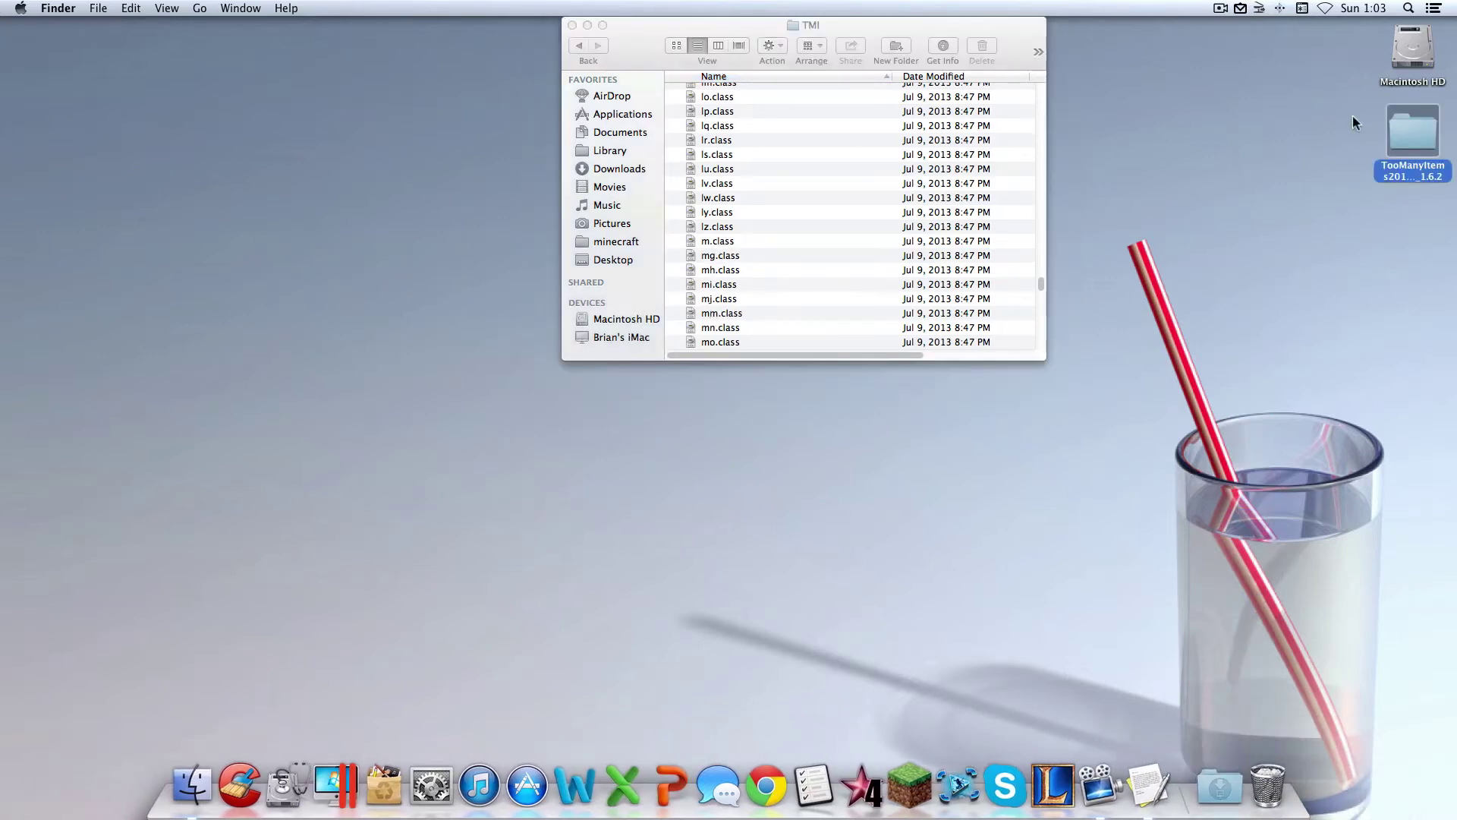
{"action": "double_click", "coordinate": [1422, 137]}
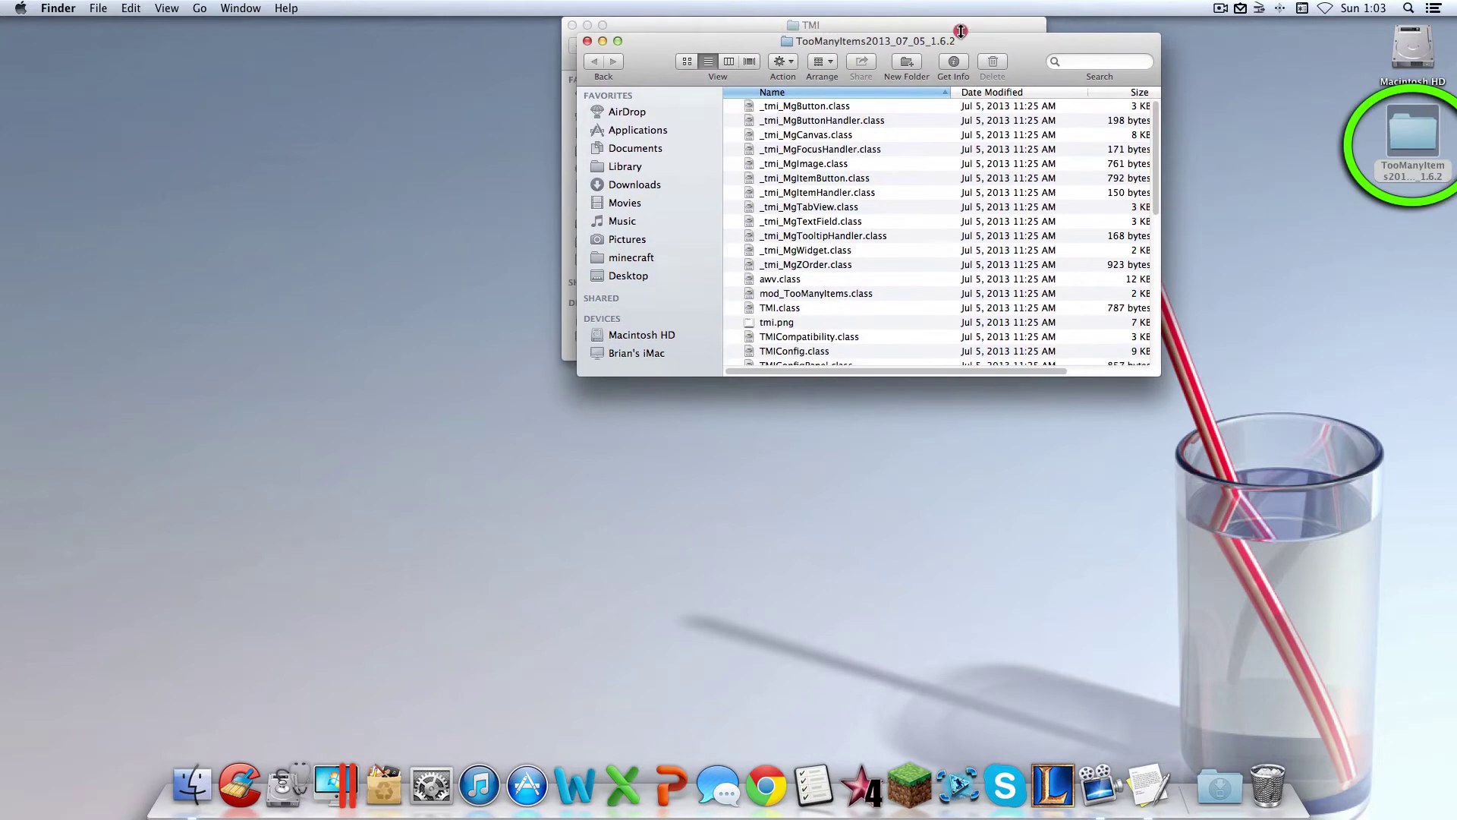
{"action": "left_click_drag", "start_coordinate": [960, 31], "coordinate": [908, 362]}
{"action": "scroll", "coordinate": [859, 479], "scroll_direction": "down", "scroll_amount": 3}
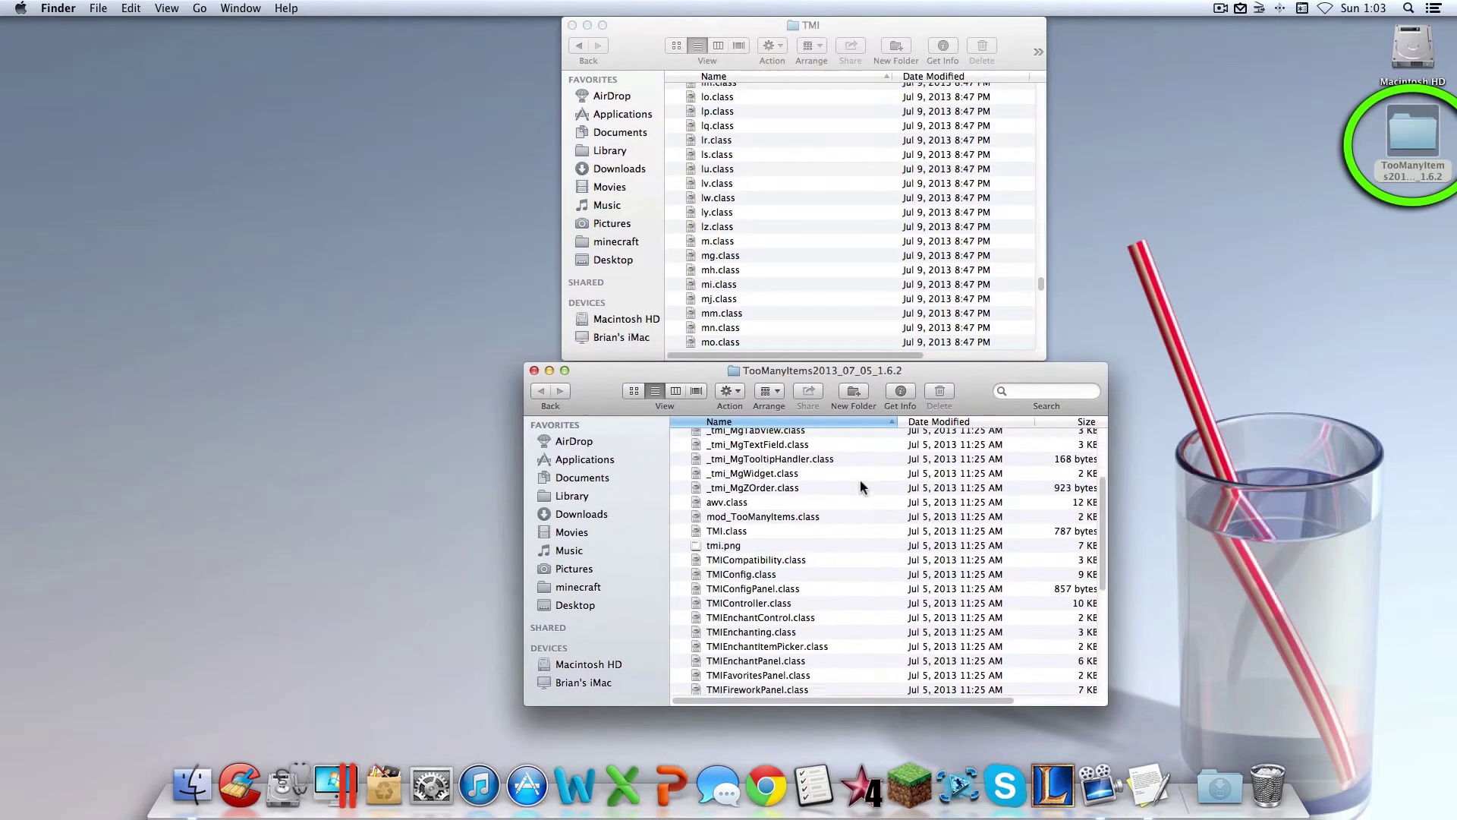
{"action": "scroll", "coordinate": [859, 481], "scroll_direction": "down", "scroll_amount": 5}
{"action": "key", "text": "super+a"}
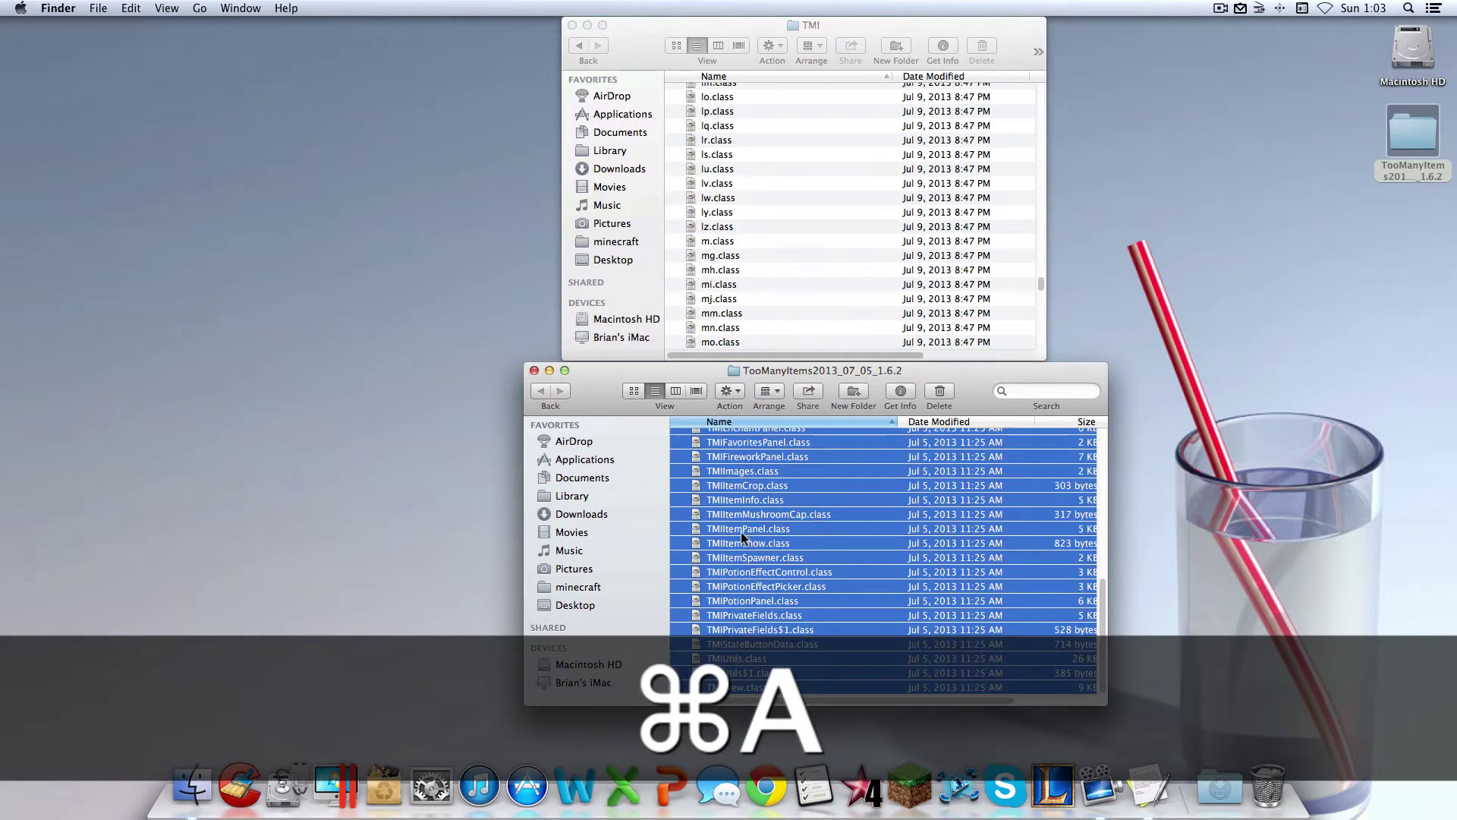
{"action": "key", "text": "super+c"}
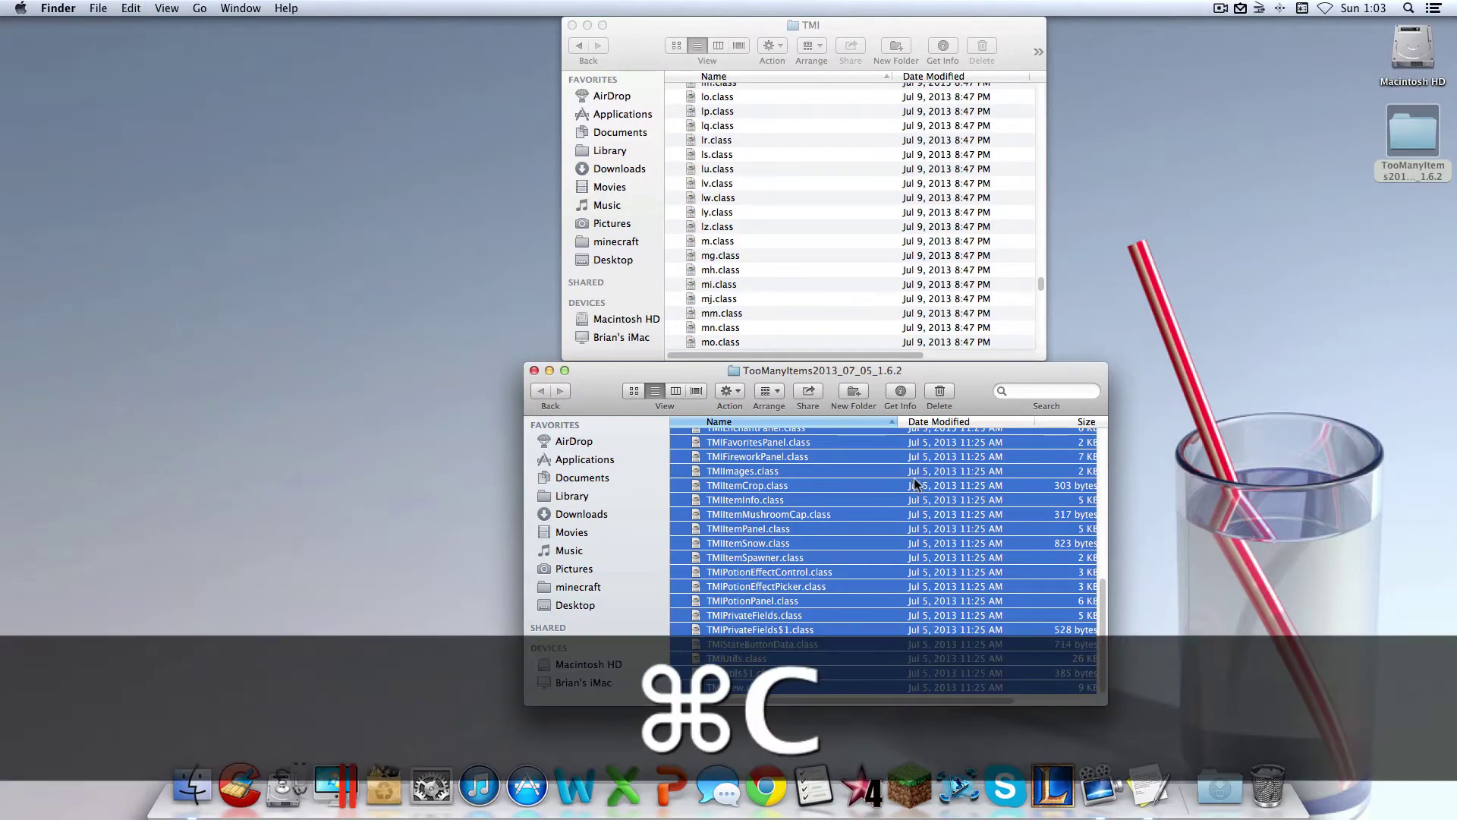
{"action": "right_click", "coordinate": [813, 506]}
{"action": "left_click", "coordinate": [911, 619]}
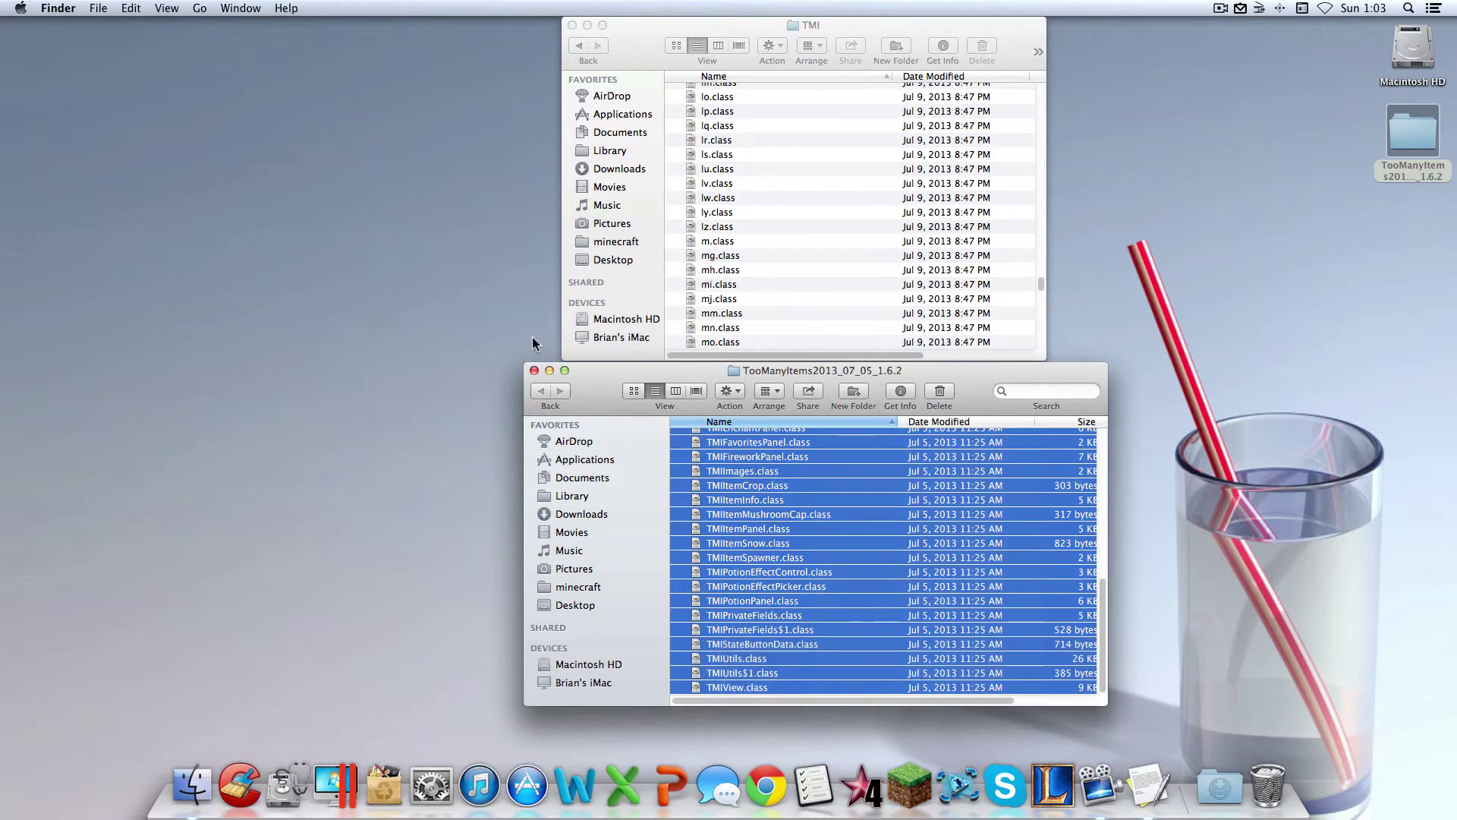
{"action": "left_click", "coordinate": [534, 370]}
Paste the copied mod files into the extracted TMI folder, replacing the existing awv.class
{"action": "left_click", "coordinate": [744, 126]}
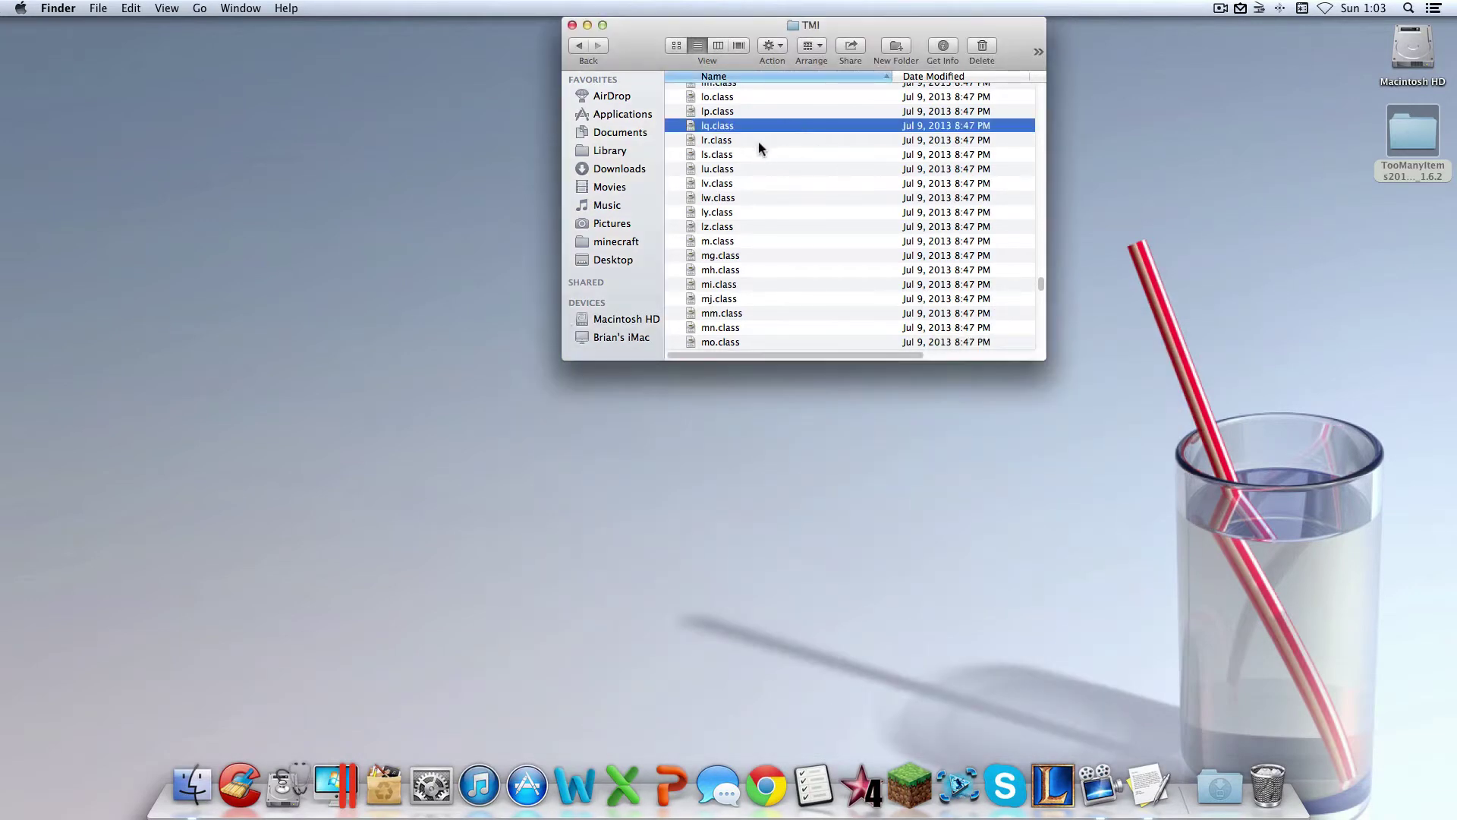
{"action": "key", "text": "super+v"}
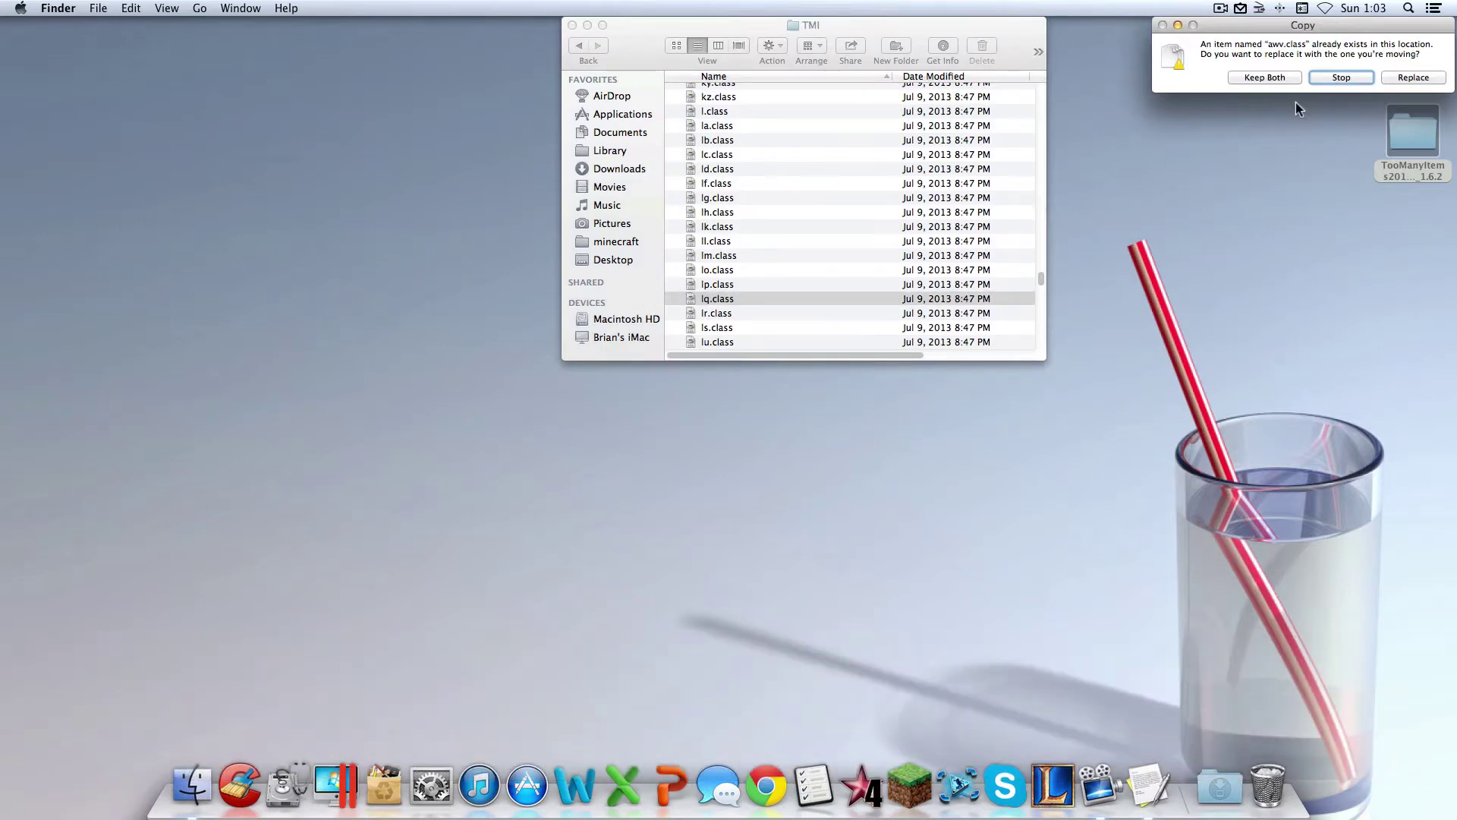
{"action": "left_click", "coordinate": [1431, 78]}
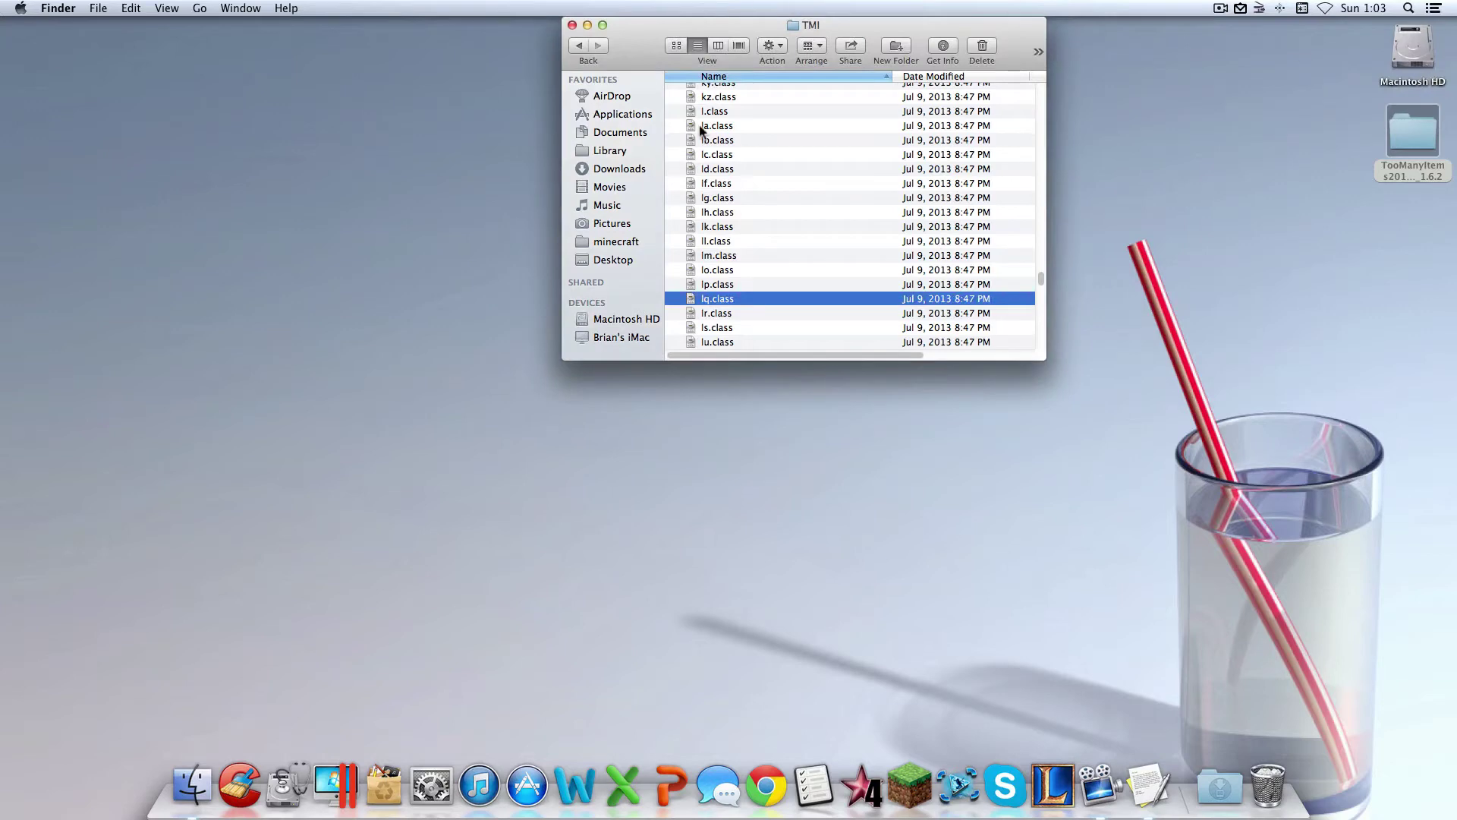
{"action": "left_click", "coordinate": [740, 170]}
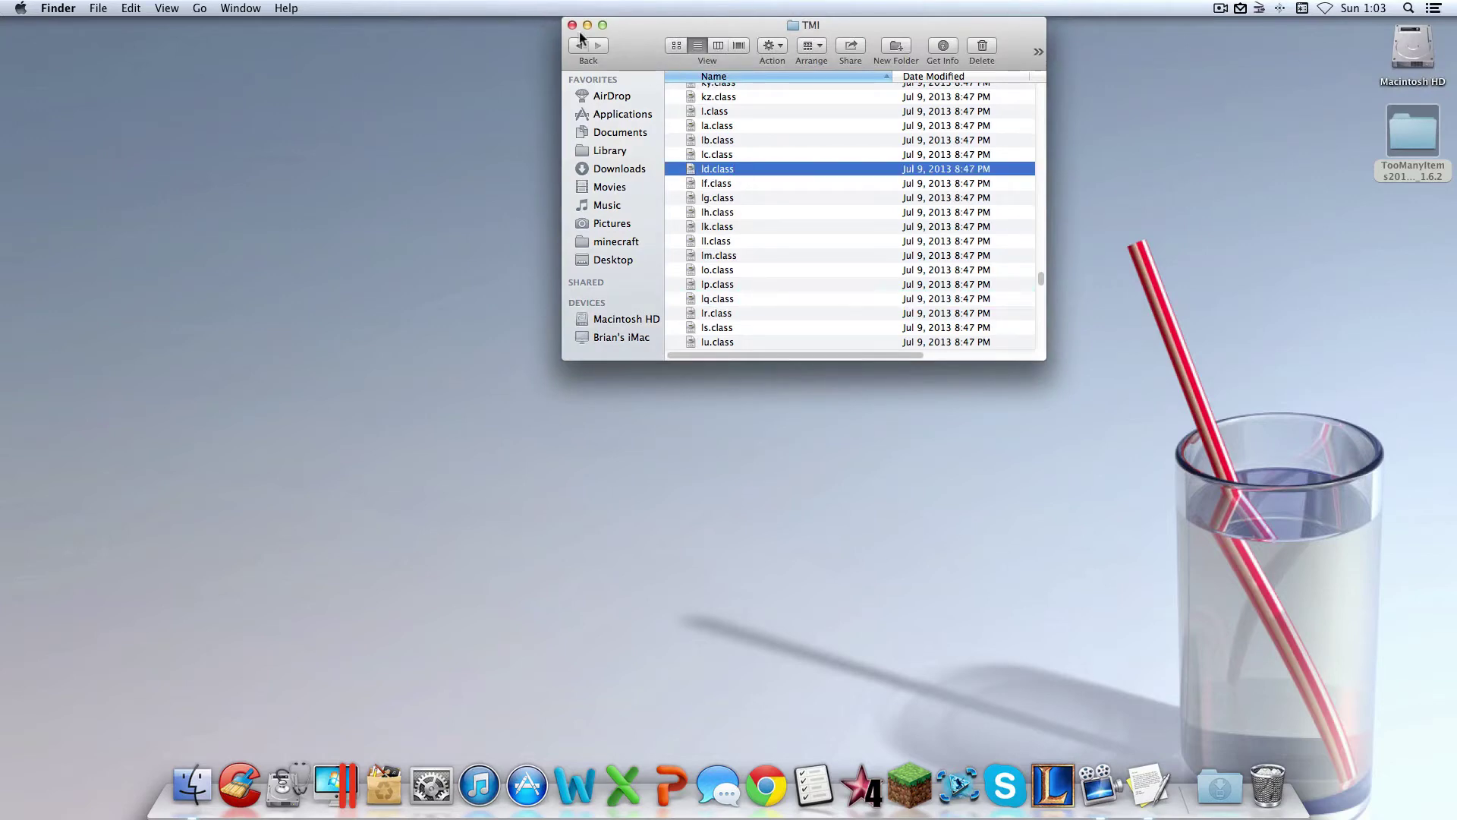
{"action": "left_click", "coordinate": [1157, 249]}
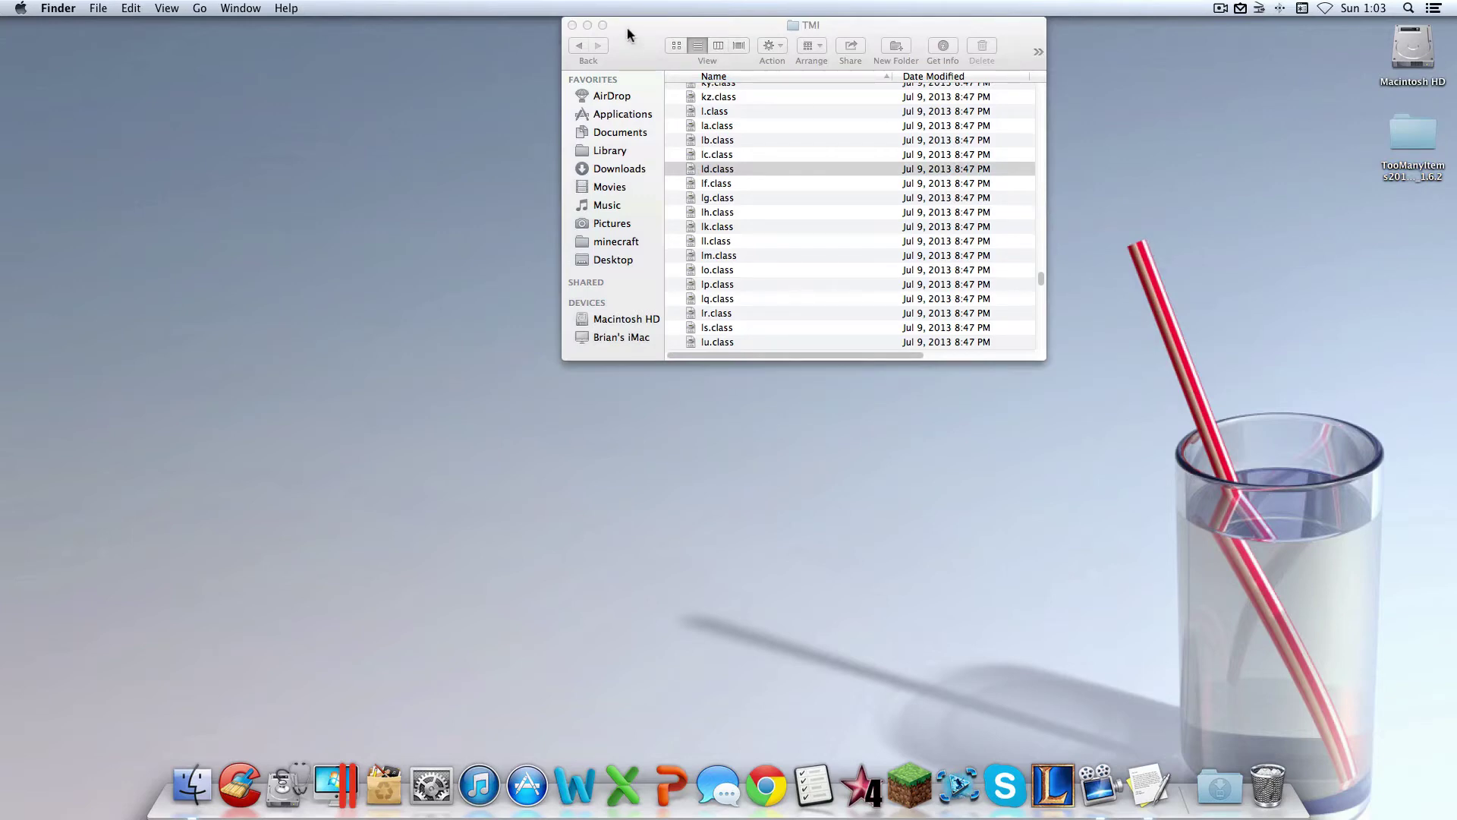
Select all items in the extracted TMI folder and compress them into one zip archive
{"action": "left_click", "coordinate": [744, 180]}
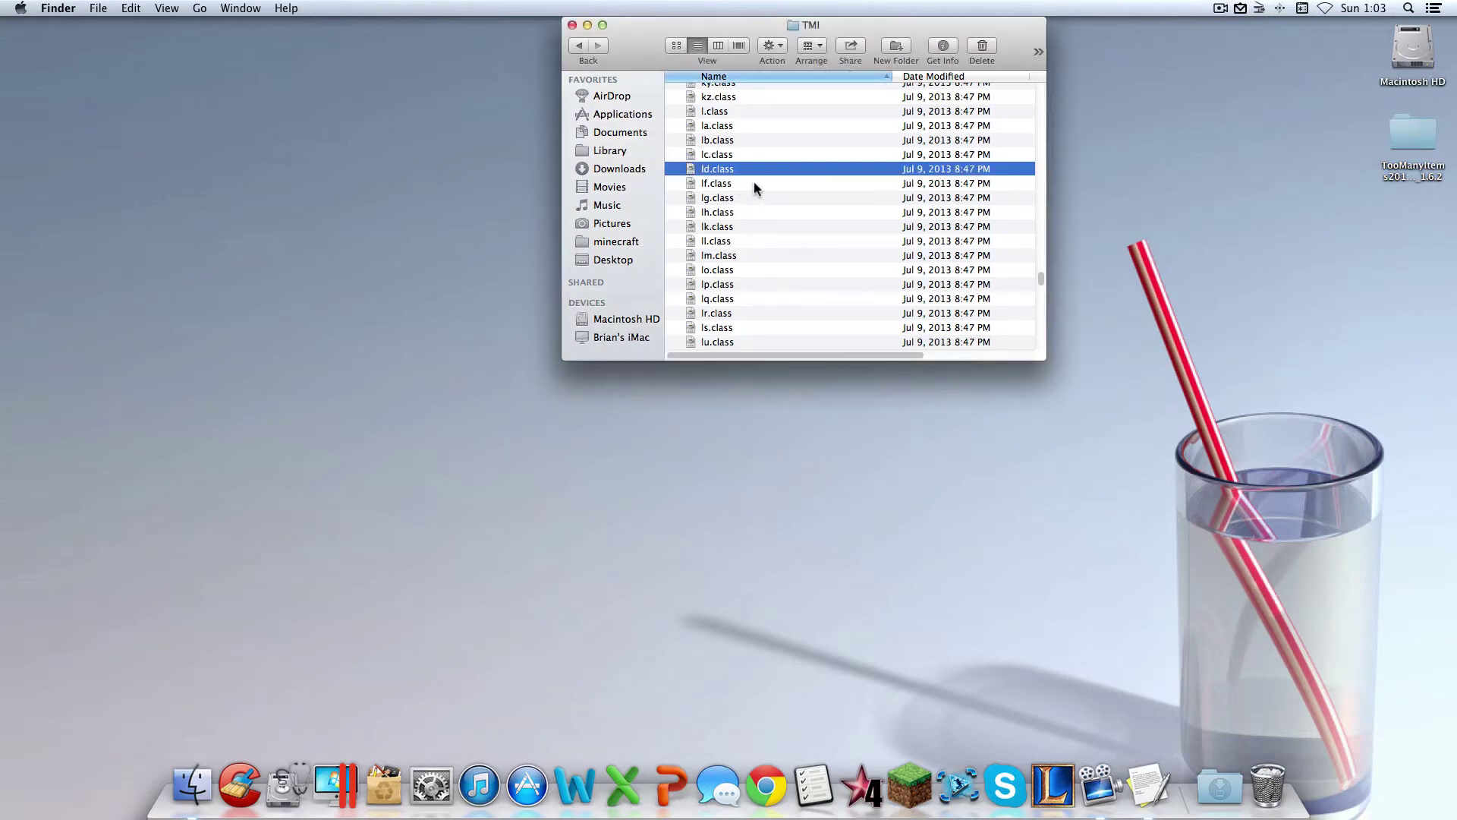
{"action": "key", "text": "super+a"}
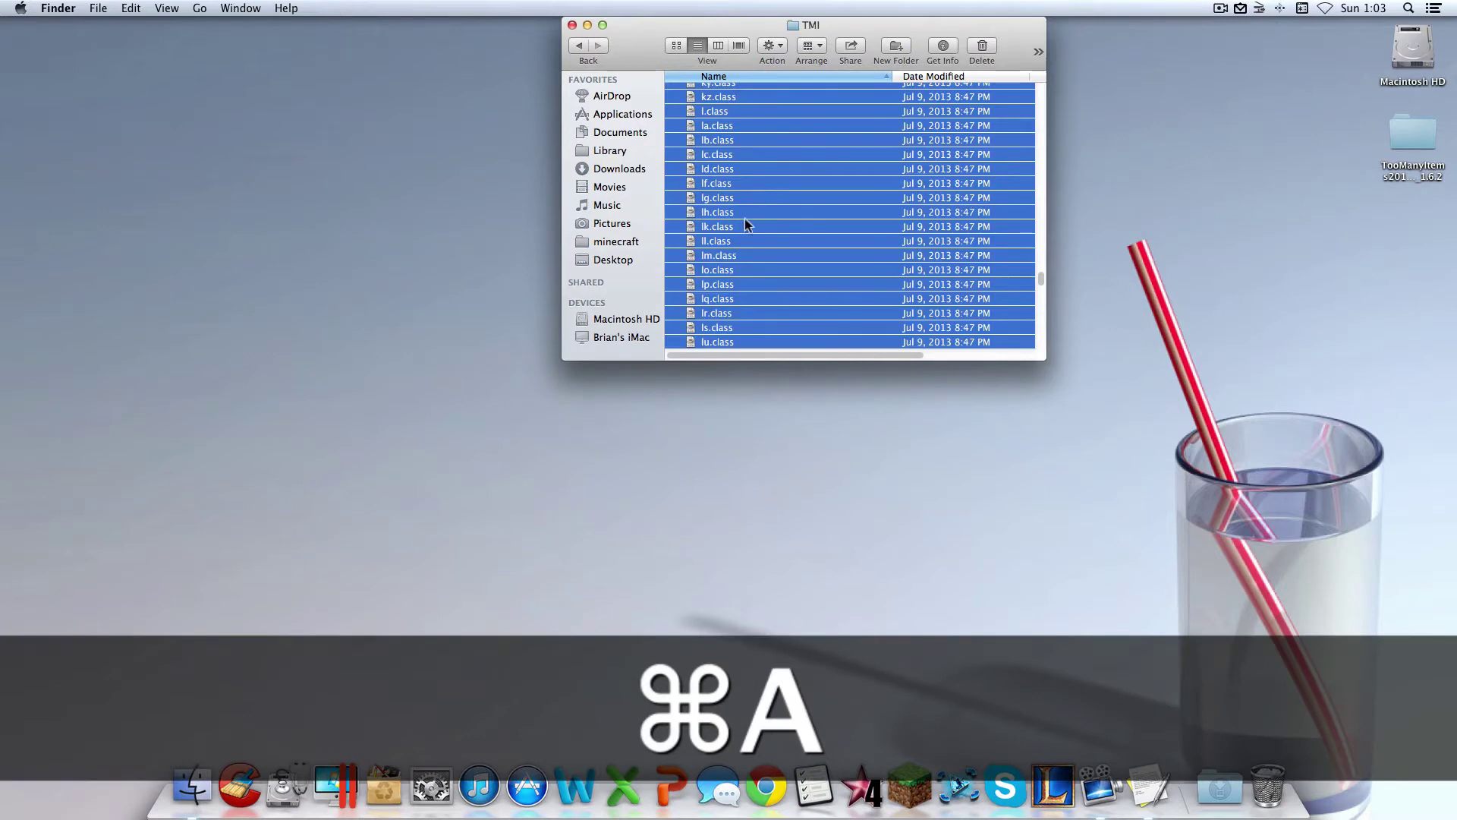
{"action": "scroll", "coordinate": [745, 217], "scroll_direction": "down", "scroll_amount": 5}
{"action": "scroll", "coordinate": [746, 220], "scroll_direction": "down", "scroll_amount": 15}
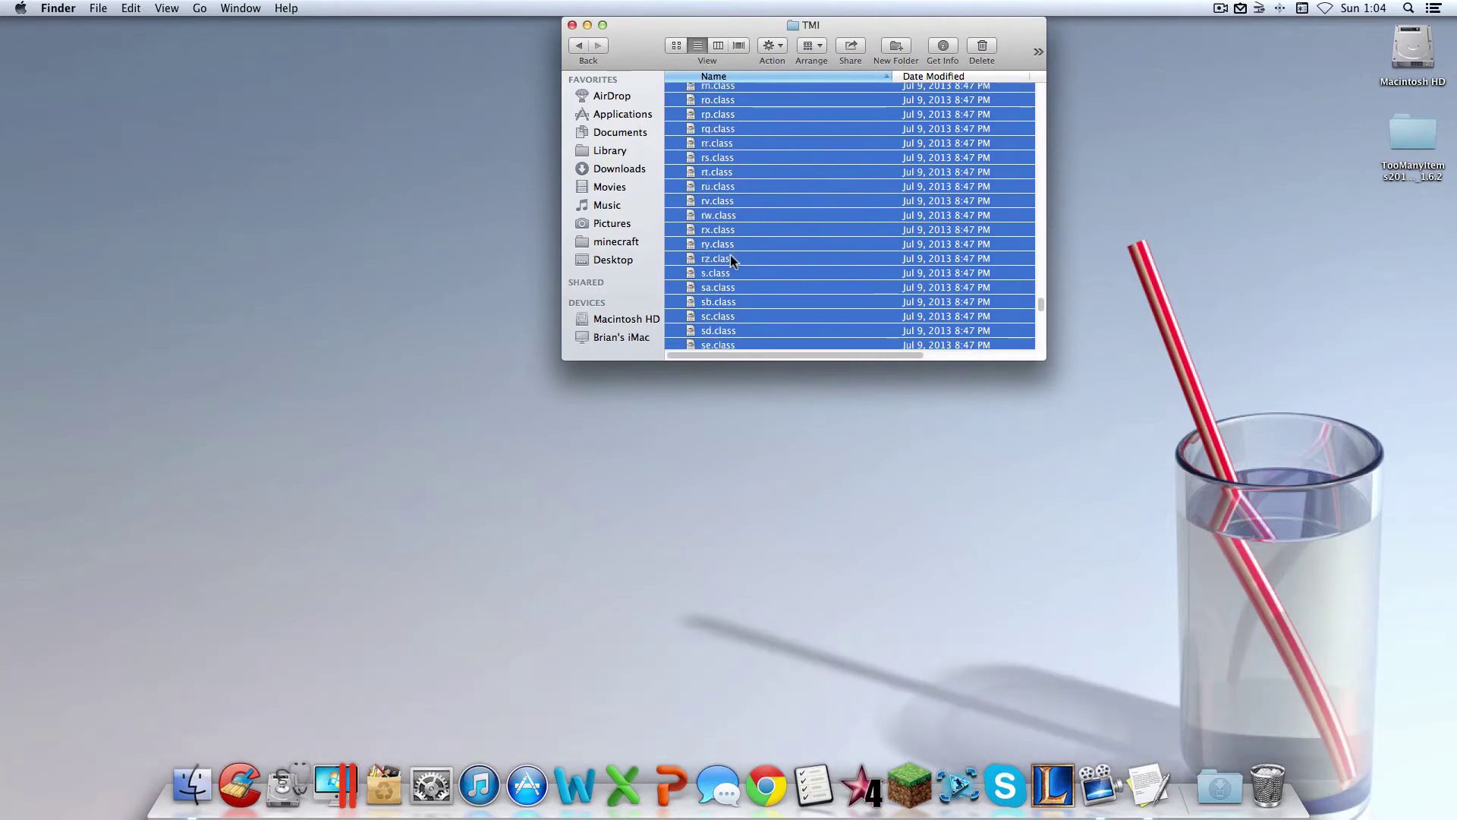
{"action": "right_click", "coordinate": [755, 242]}
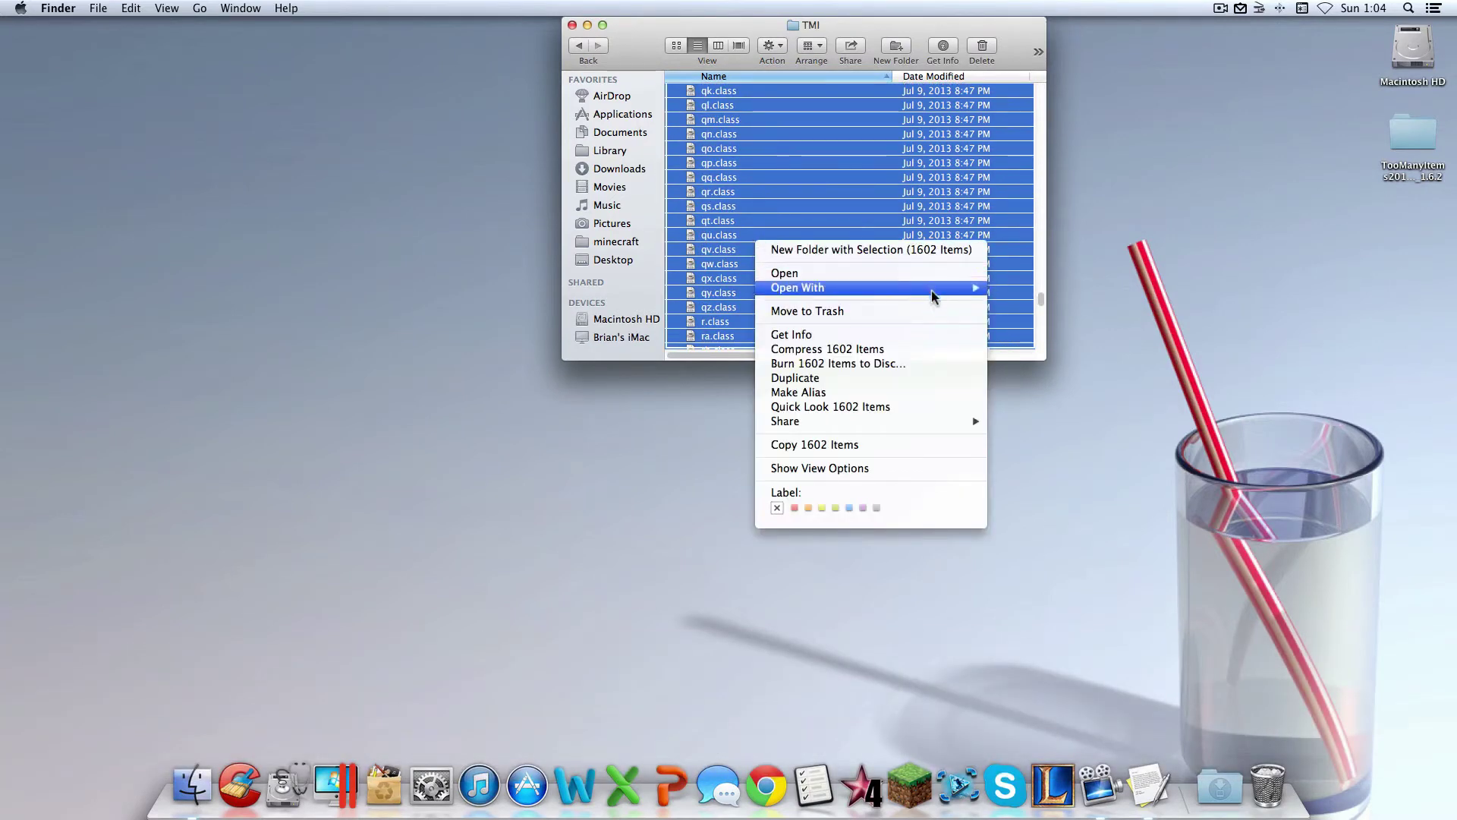
{"action": "left_click", "coordinate": [944, 351]}
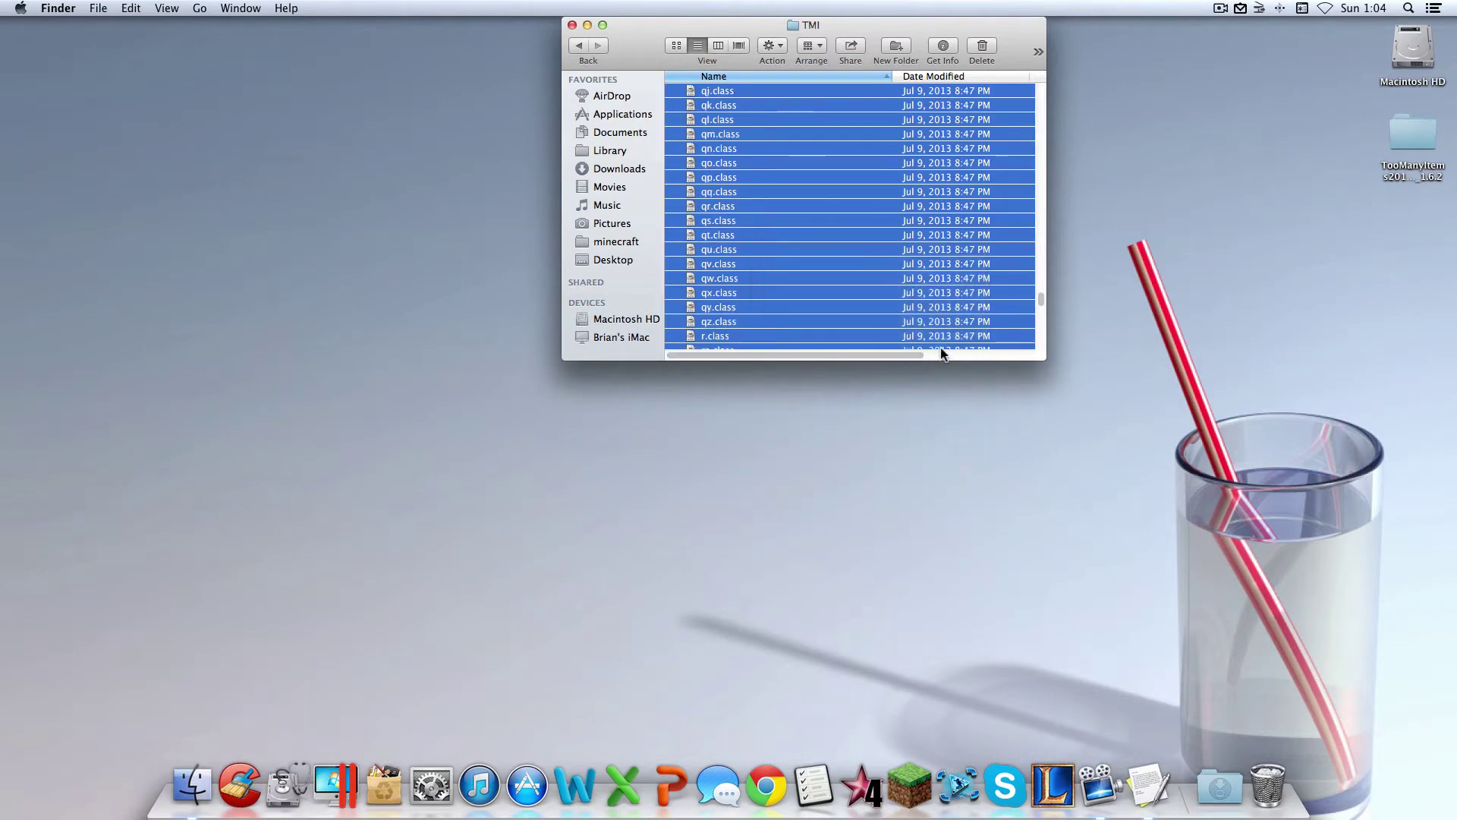
{"action": "left_click", "coordinate": [833, 260]}
{"action": "left_click", "coordinate": [847, 264]}
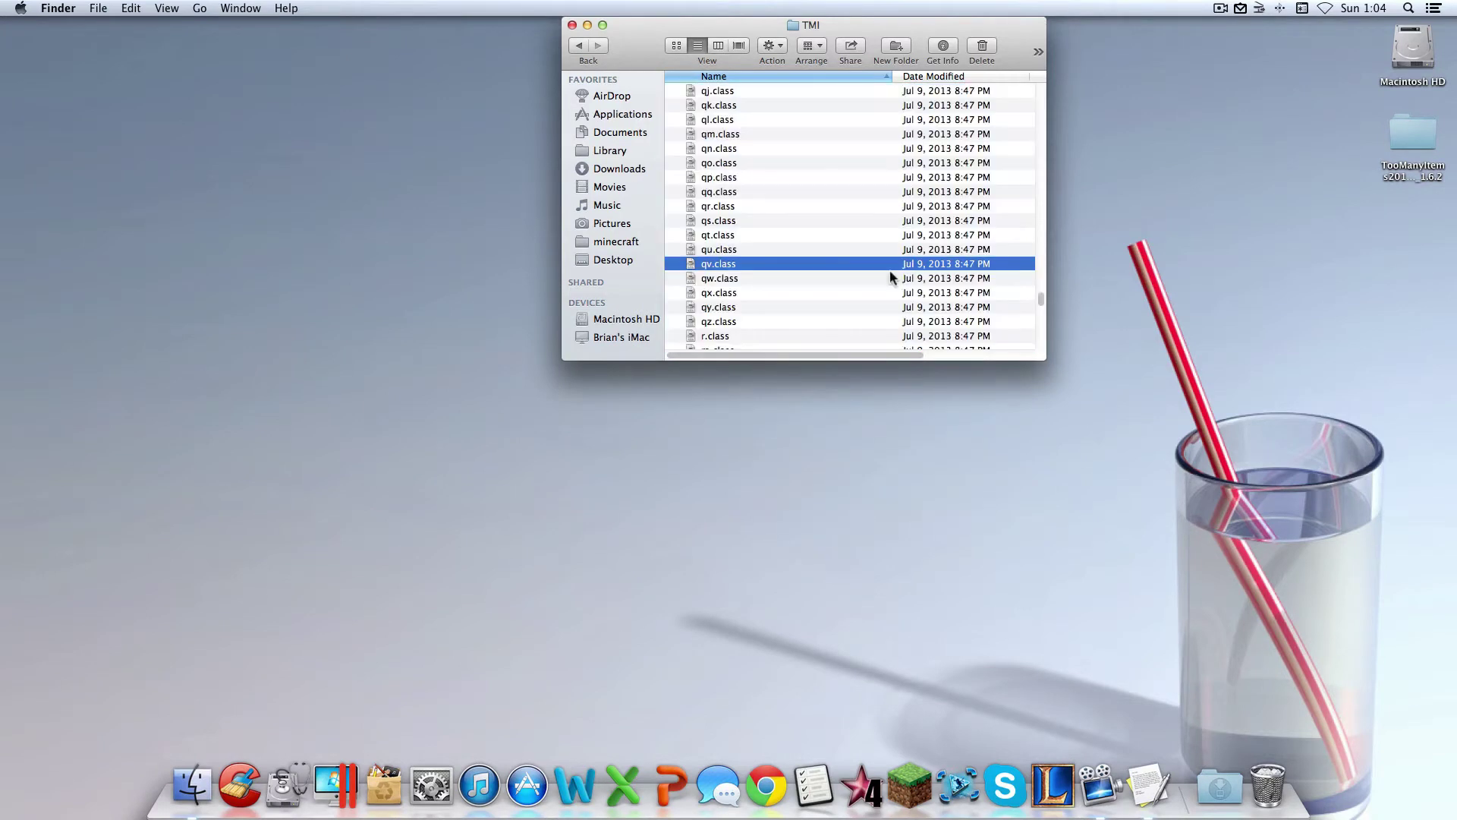
Locate Archive.zip among the class files in the TMI folder and move it to the desktop
{"action": "scroll", "coordinate": [820, 129], "scroll_direction": "up", "scroll_amount": 10}
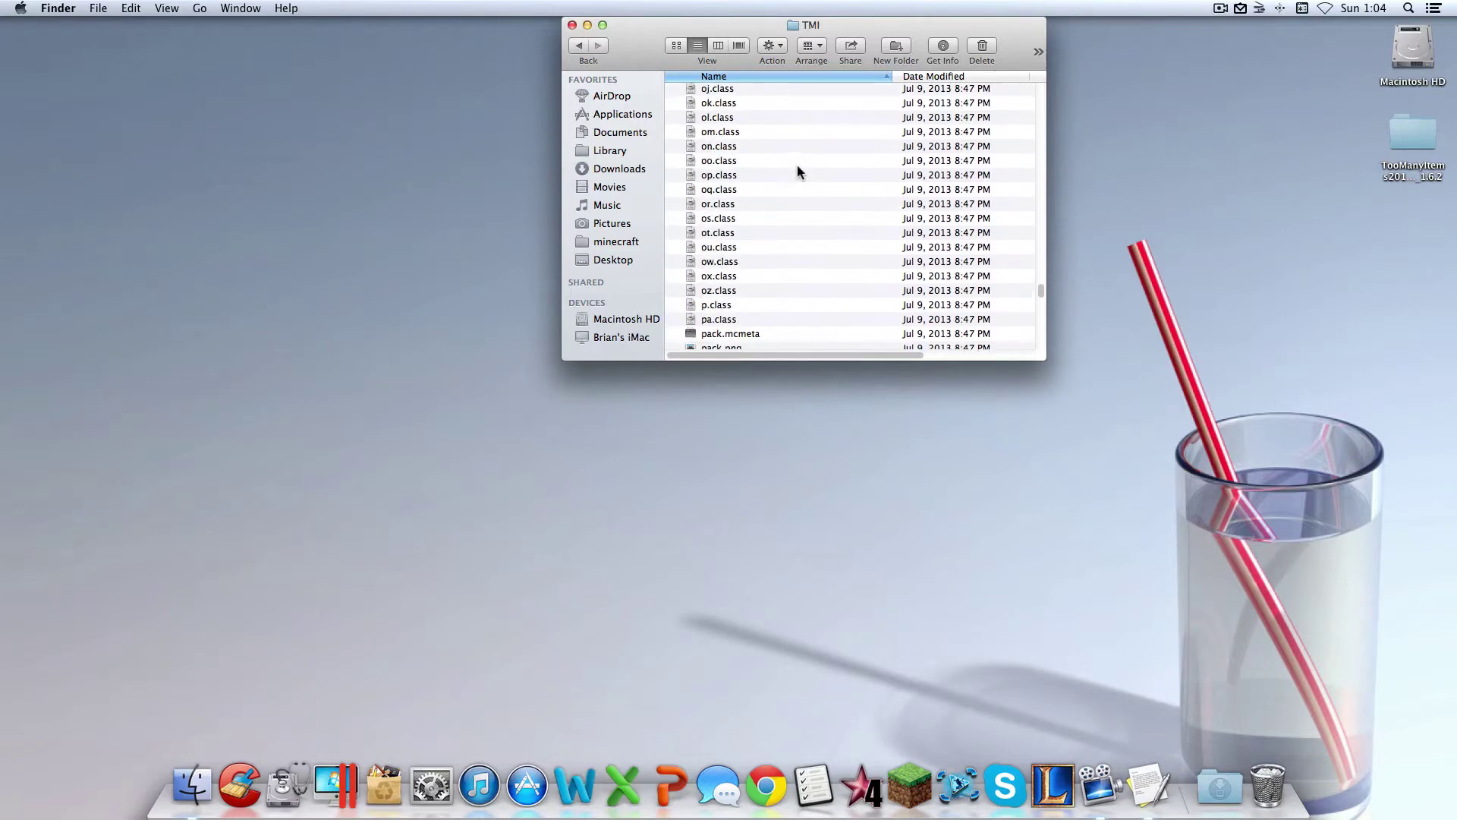
{"action": "left_click", "coordinate": [716, 133]}
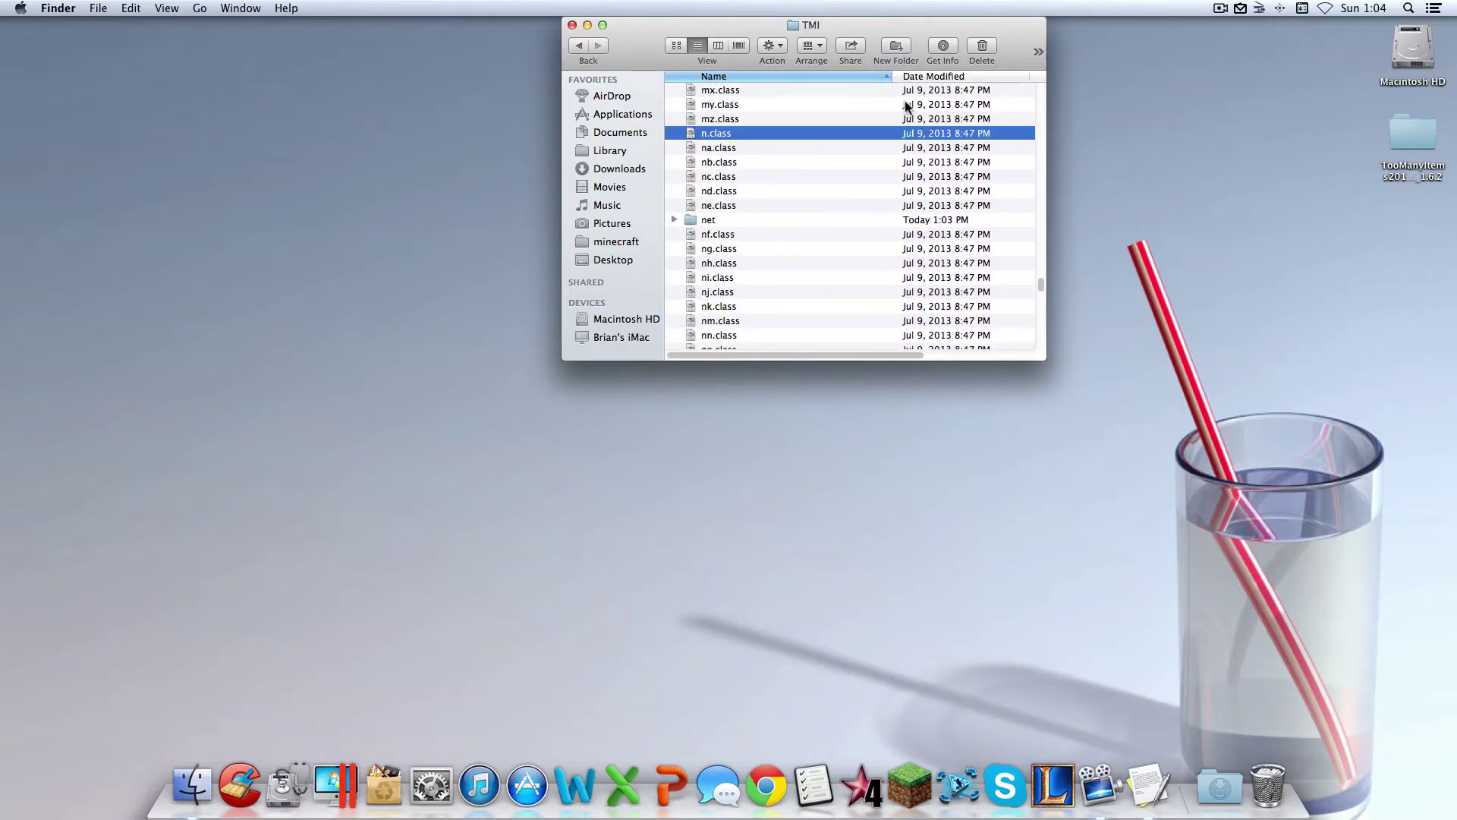
{"action": "type", "text": "ari"}
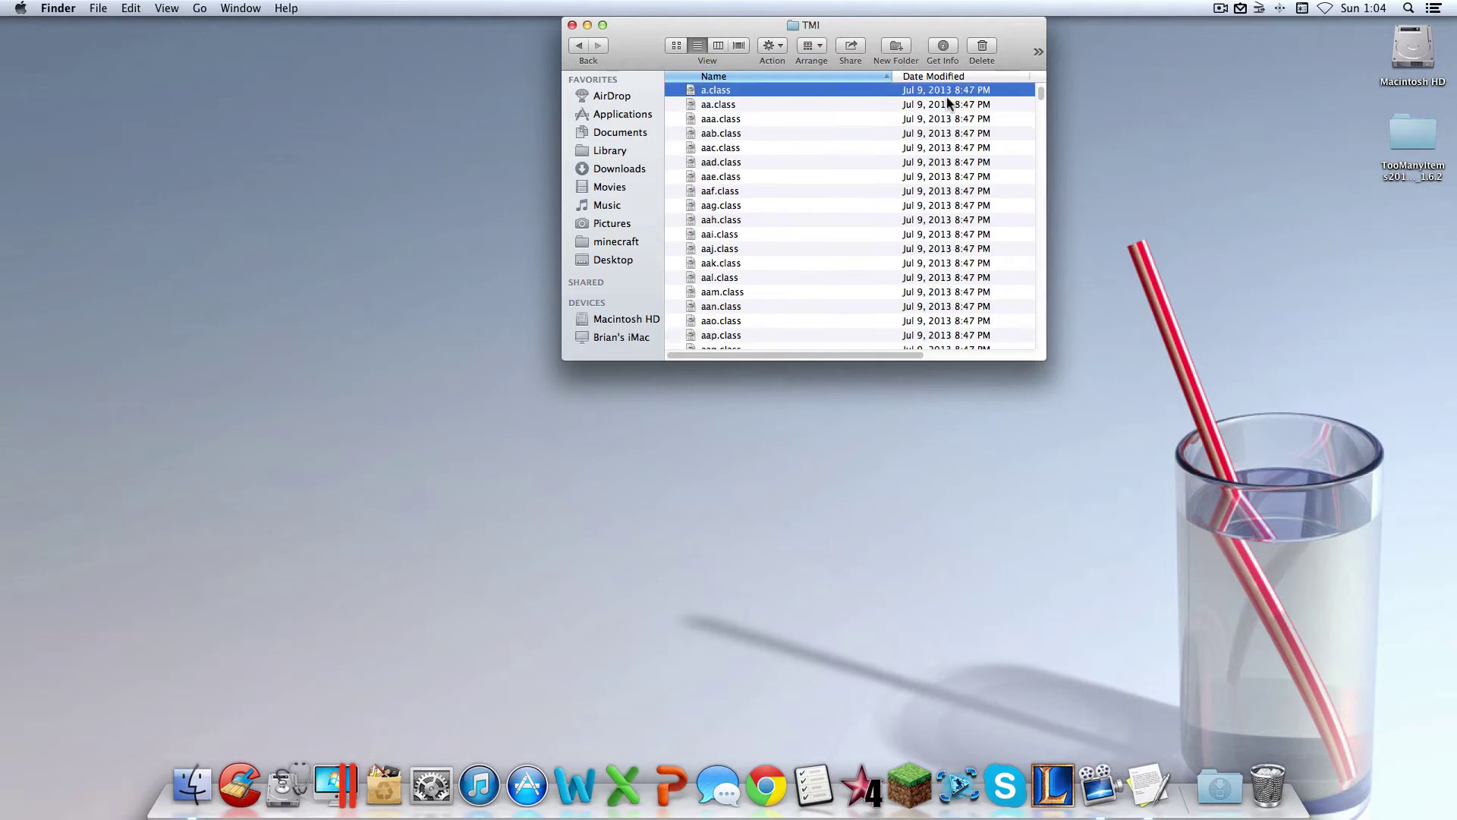
{"action": "key", "text": "Down"}
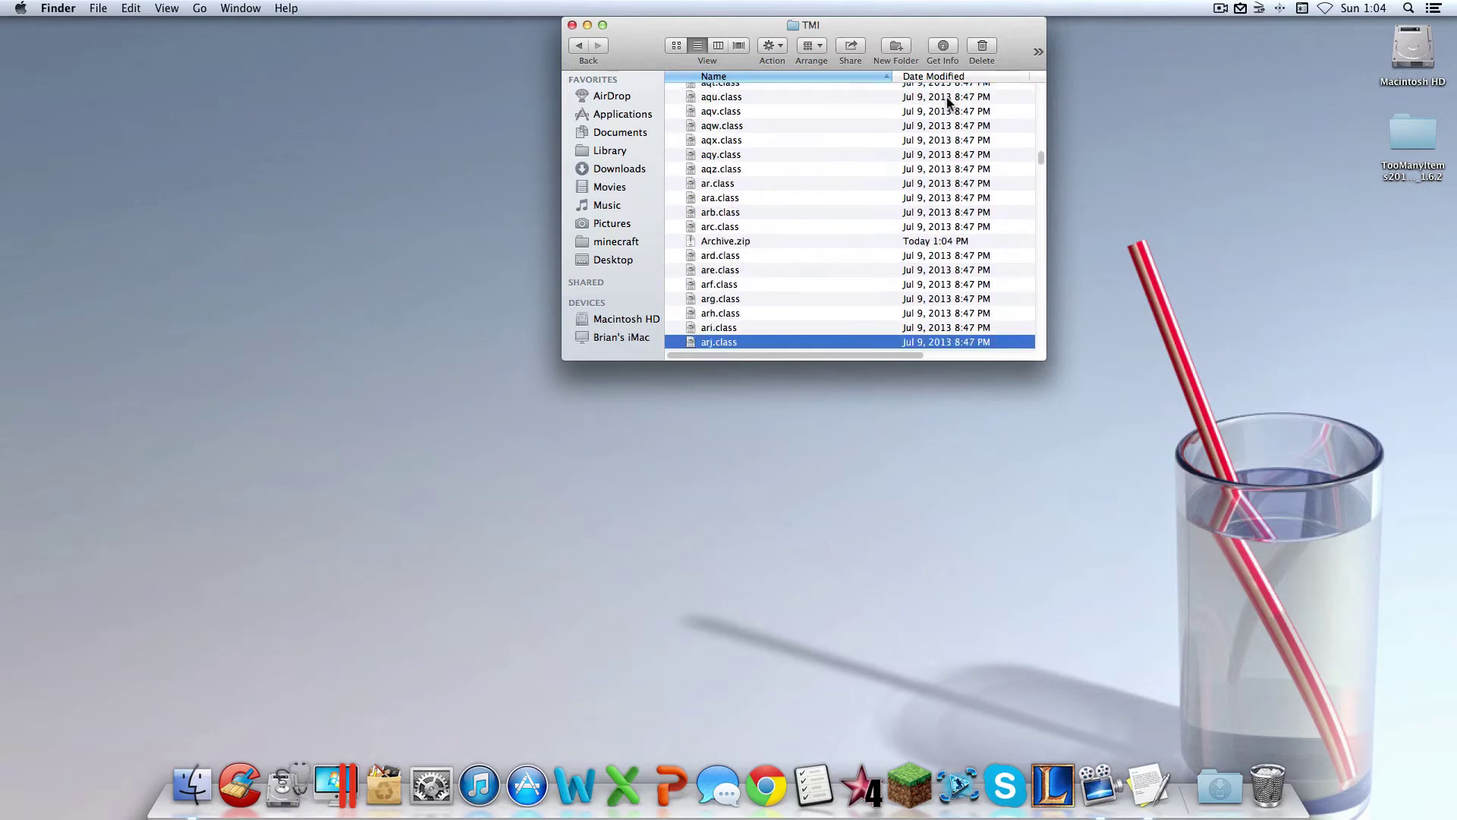
{"action": "left_click", "coordinate": [763, 241]}
{"action": "type", "text": "arc"}
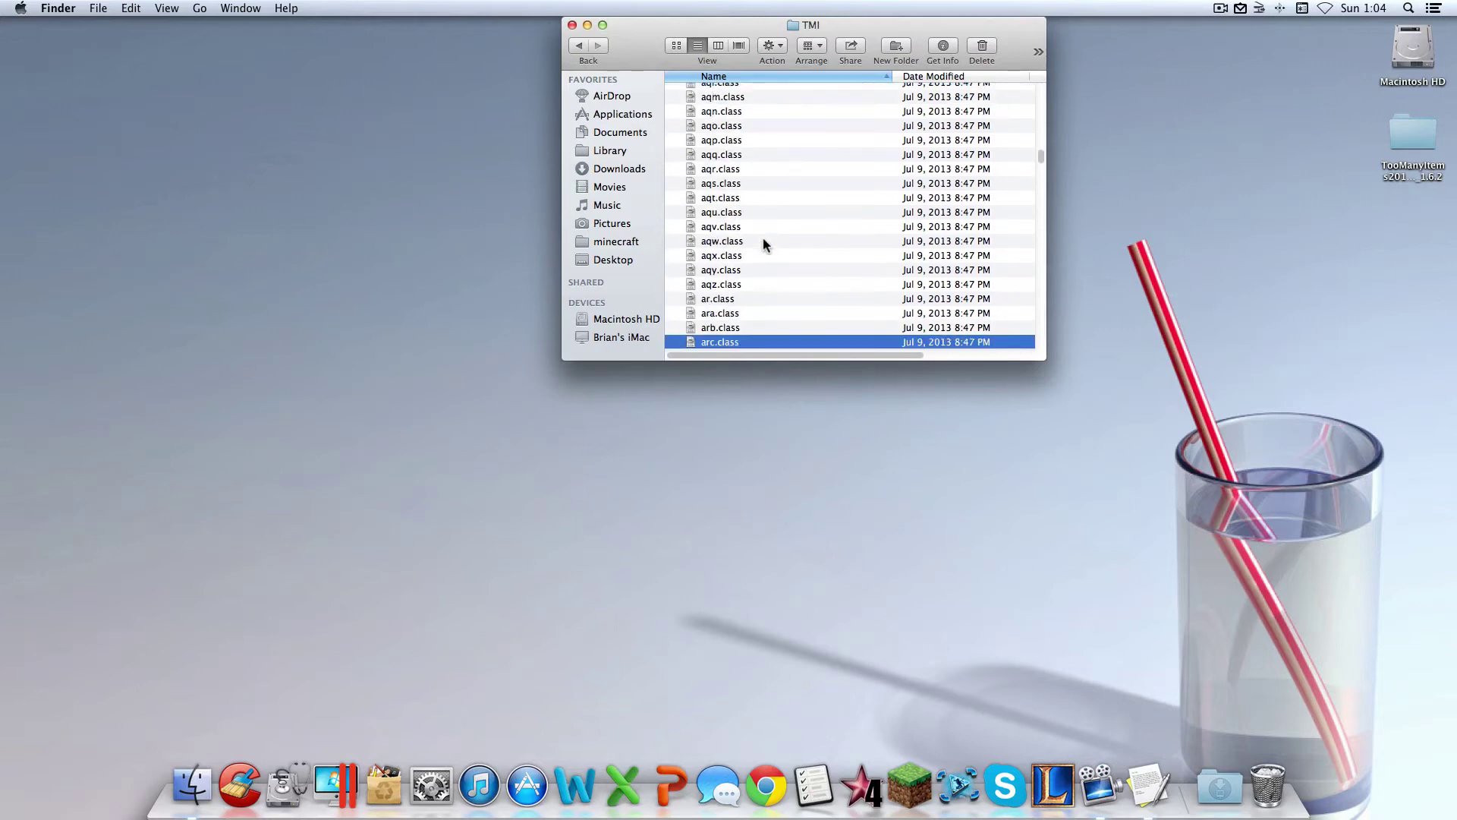
{"action": "type", "text": "h"}
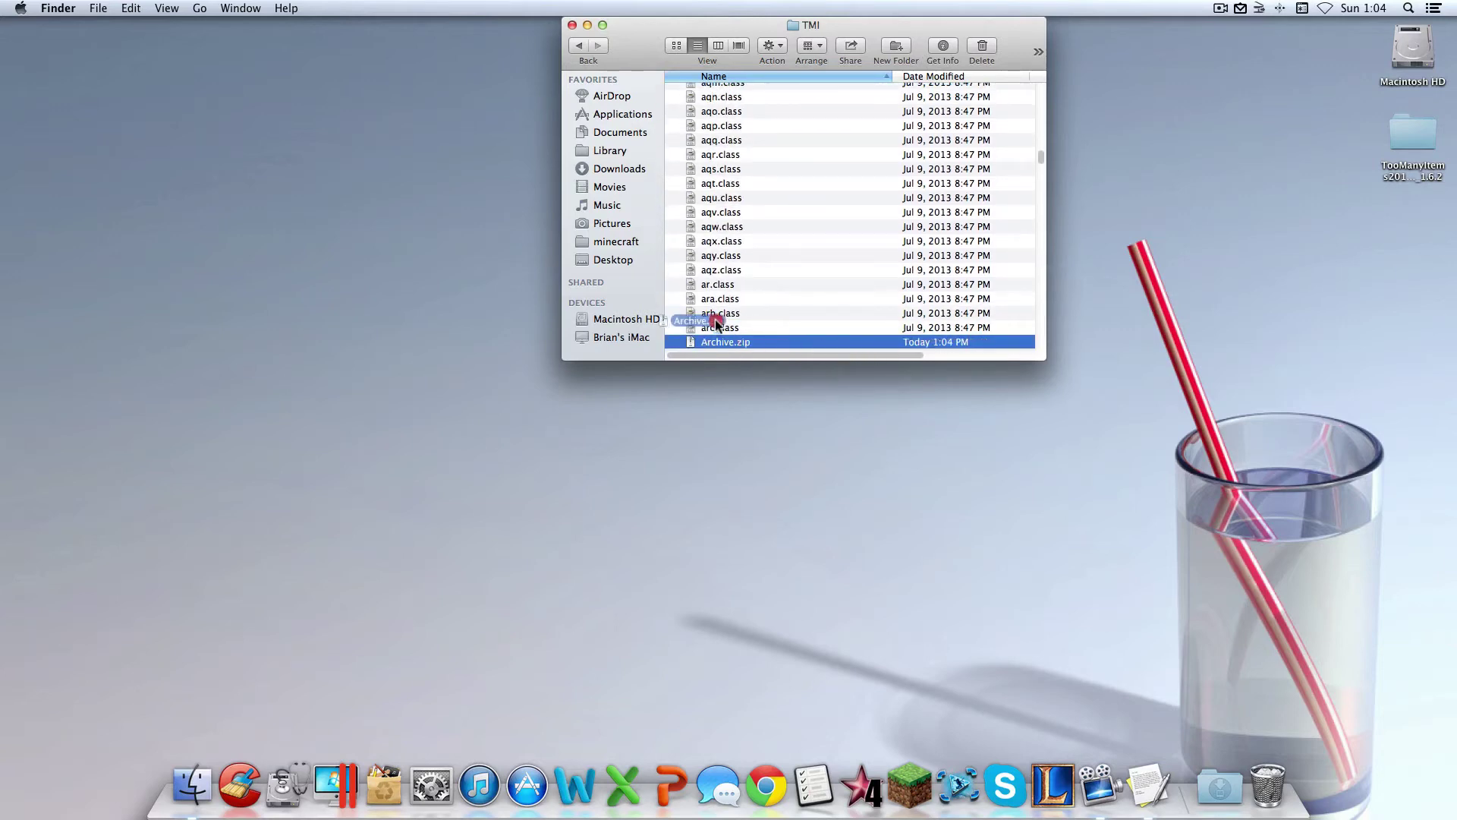
{"action": "scroll", "coordinate": [739, 334], "scroll_direction": "down", "scroll_amount": 3}
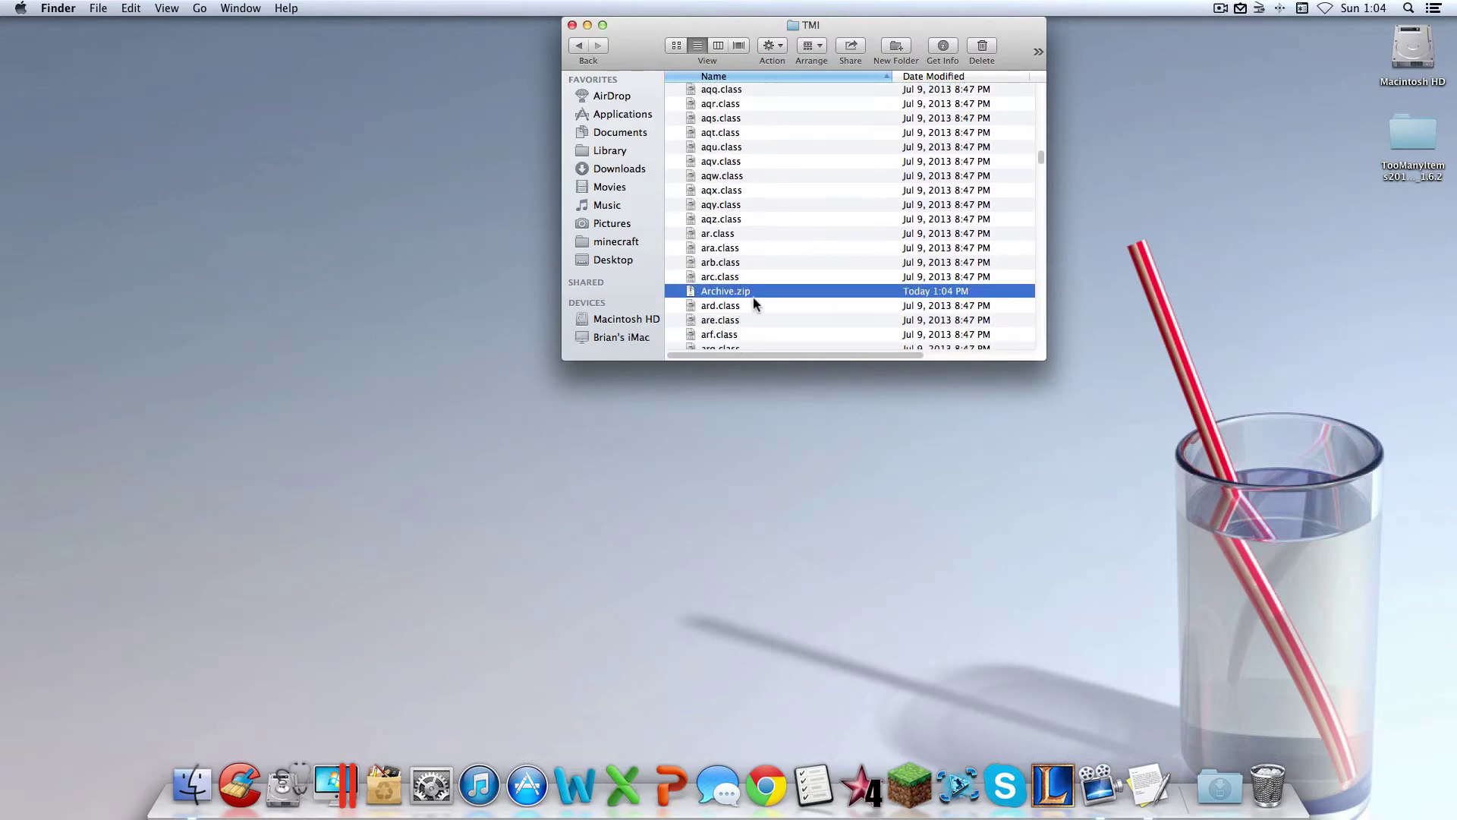
{"action": "scroll", "coordinate": [753, 297], "scroll_direction": "up", "scroll_amount": 3}
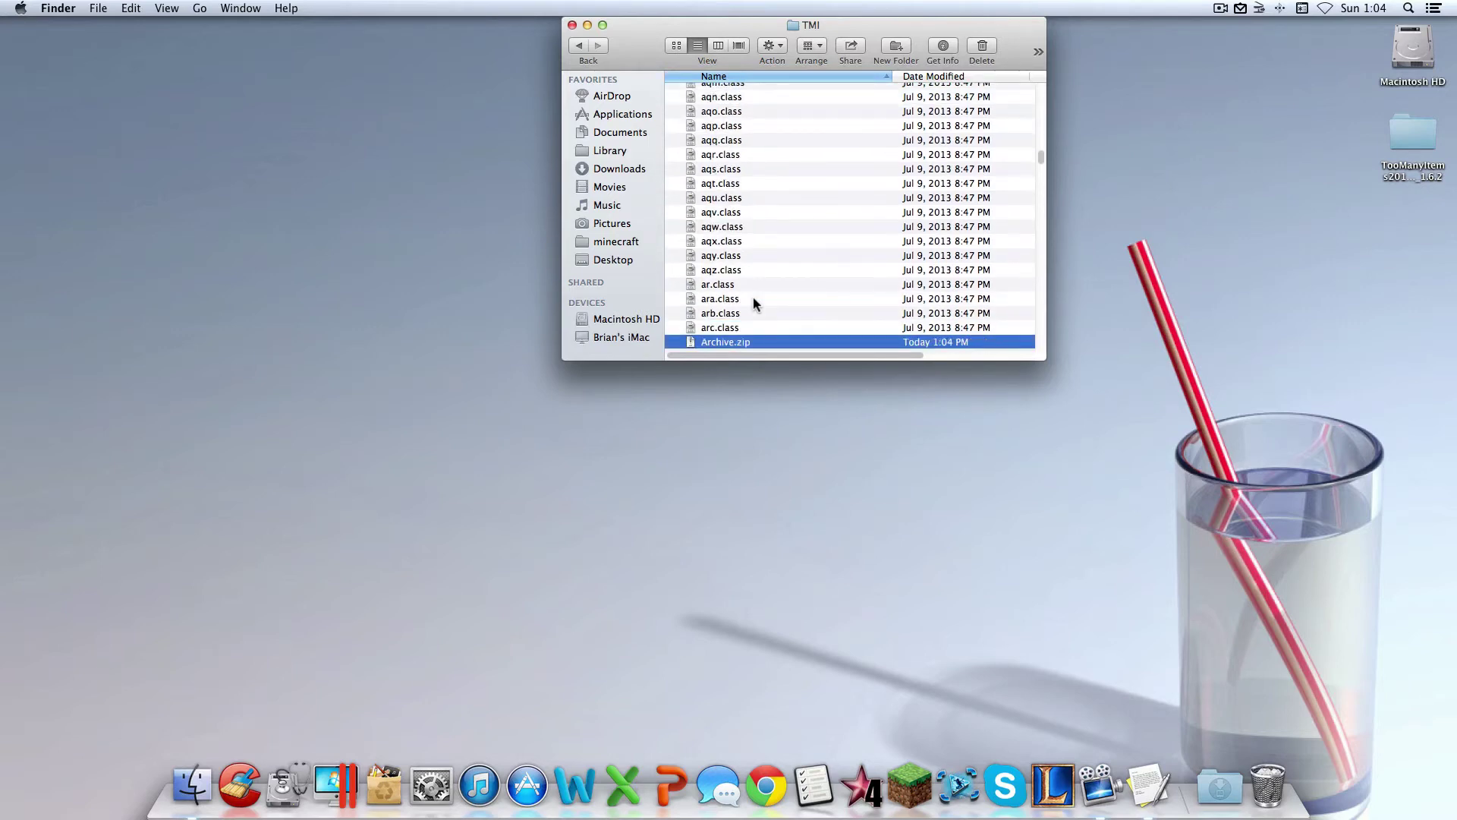
{"action": "scroll", "coordinate": [767, 297], "scroll_direction": "down", "scroll_amount": 3}
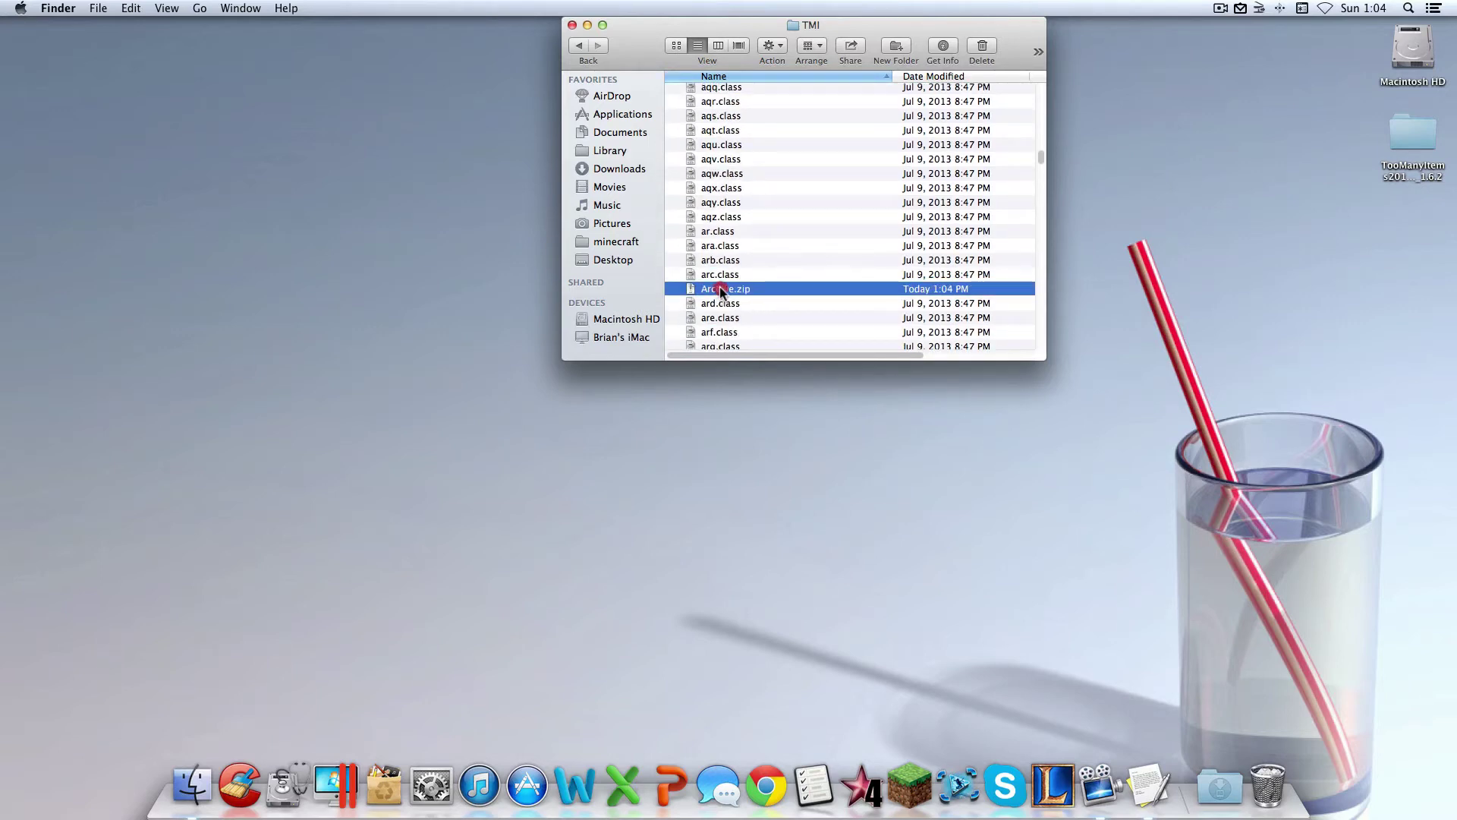
{"action": "left_click_drag", "start_coordinate": [721, 290], "coordinate": [734, 296]}
{"action": "left_click_drag", "start_coordinate": [1402, 246], "coordinate": [1404, 276]}
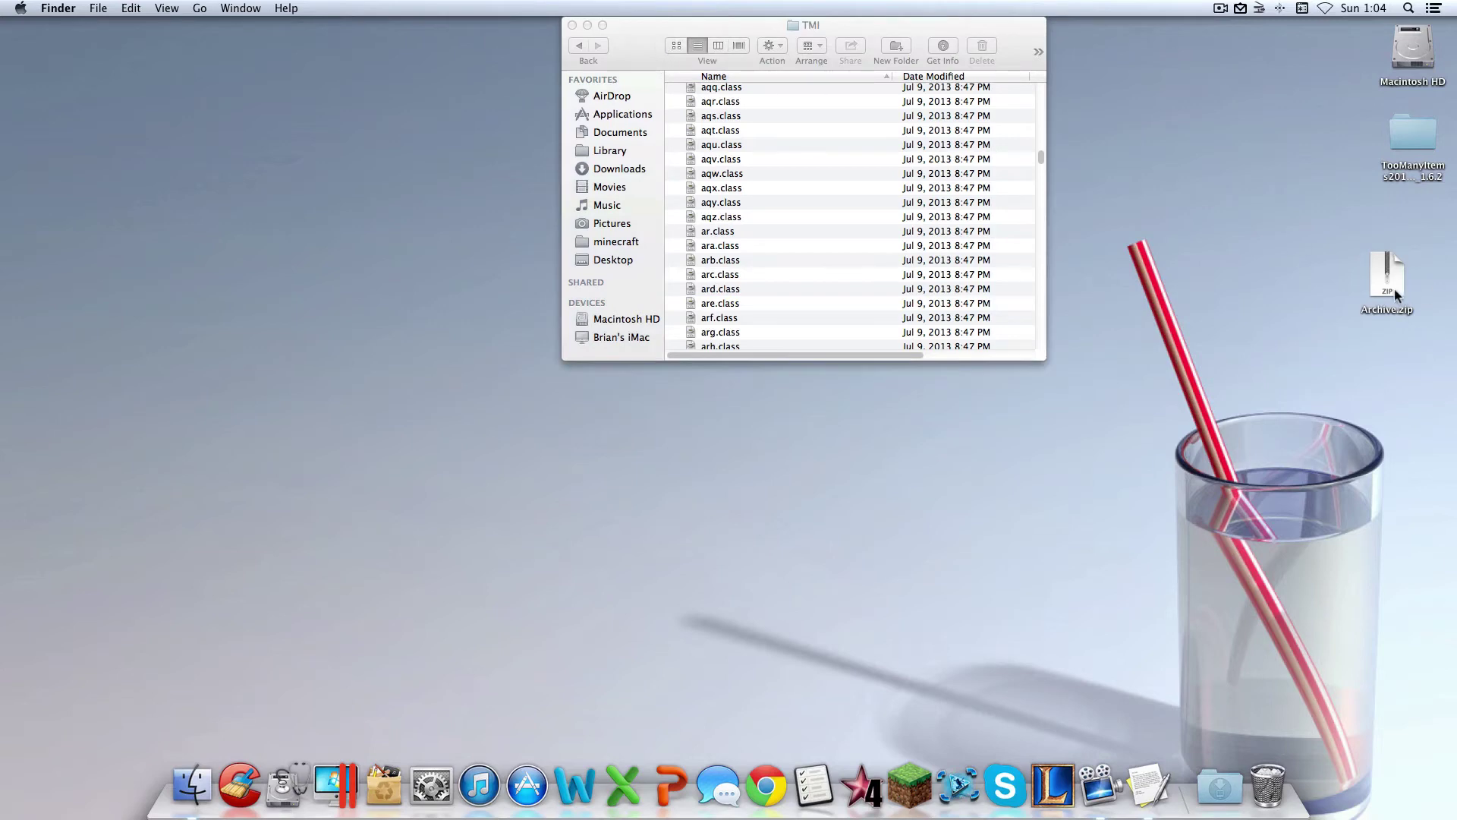
Go back to the parent TMI folder, move the extracted TMI folder to the Trash and open the Trash
{"action": "left_click", "coordinate": [658, 25]}
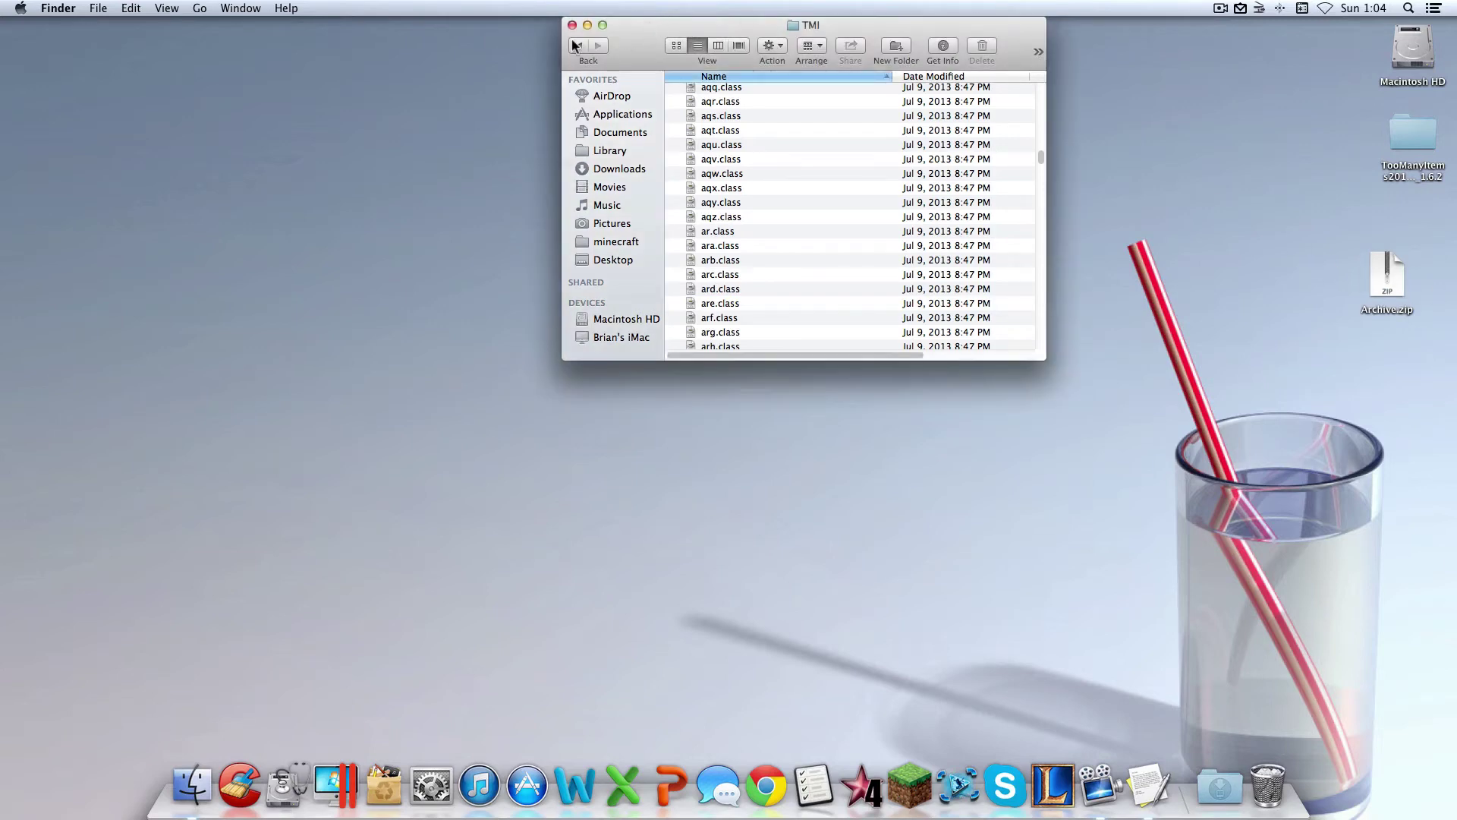
{"action": "left_click", "coordinate": [575, 45]}
{"action": "left_click", "coordinate": [714, 95]}
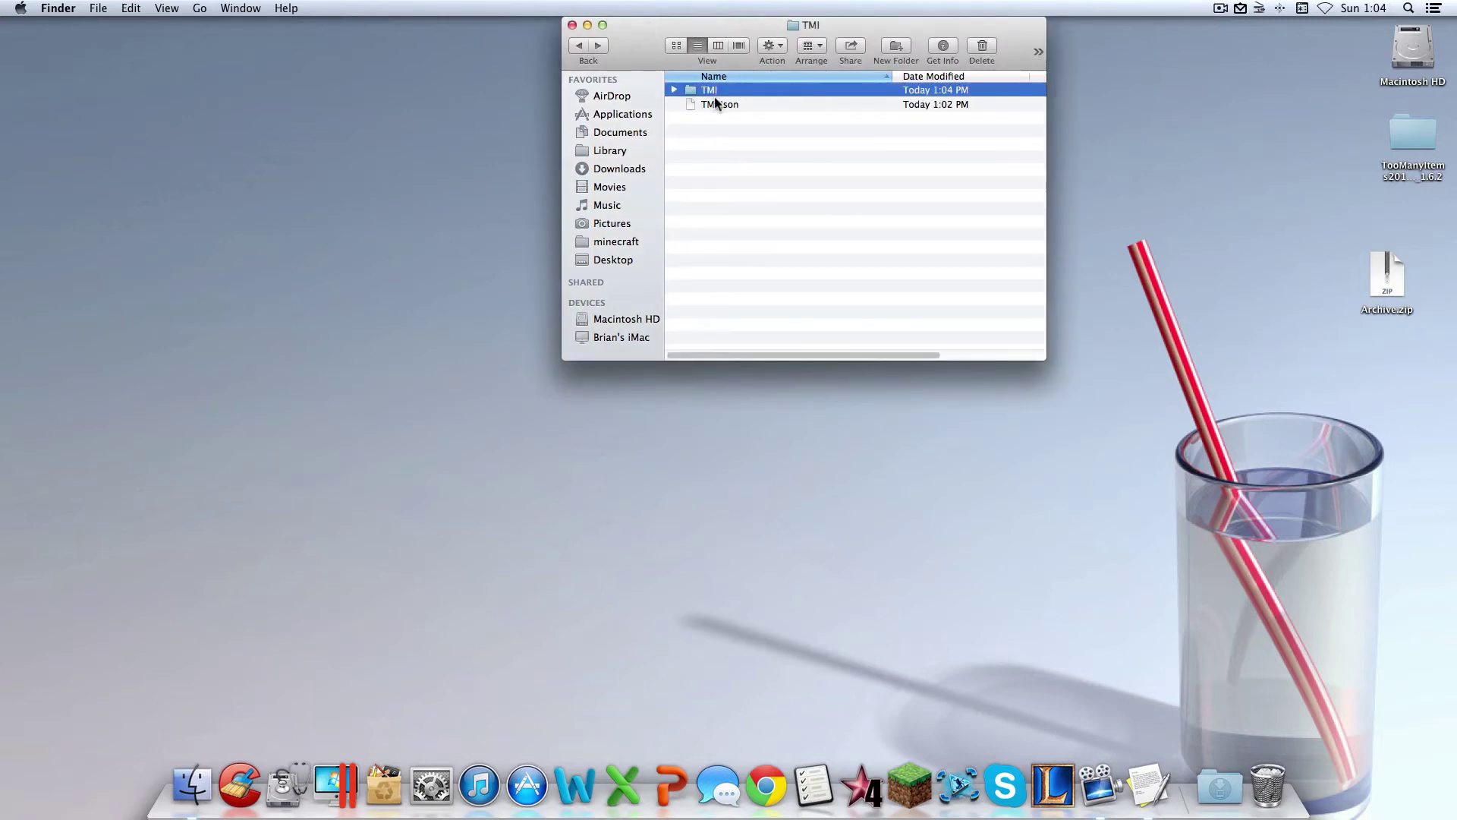
{"action": "left_click_drag", "start_coordinate": [703, 91], "coordinate": [1041, 135]}
{"action": "left_click_drag", "start_coordinate": [1162, 399], "coordinate": [1266, 786]}
{"action": "left_click", "coordinate": [1266, 786]}
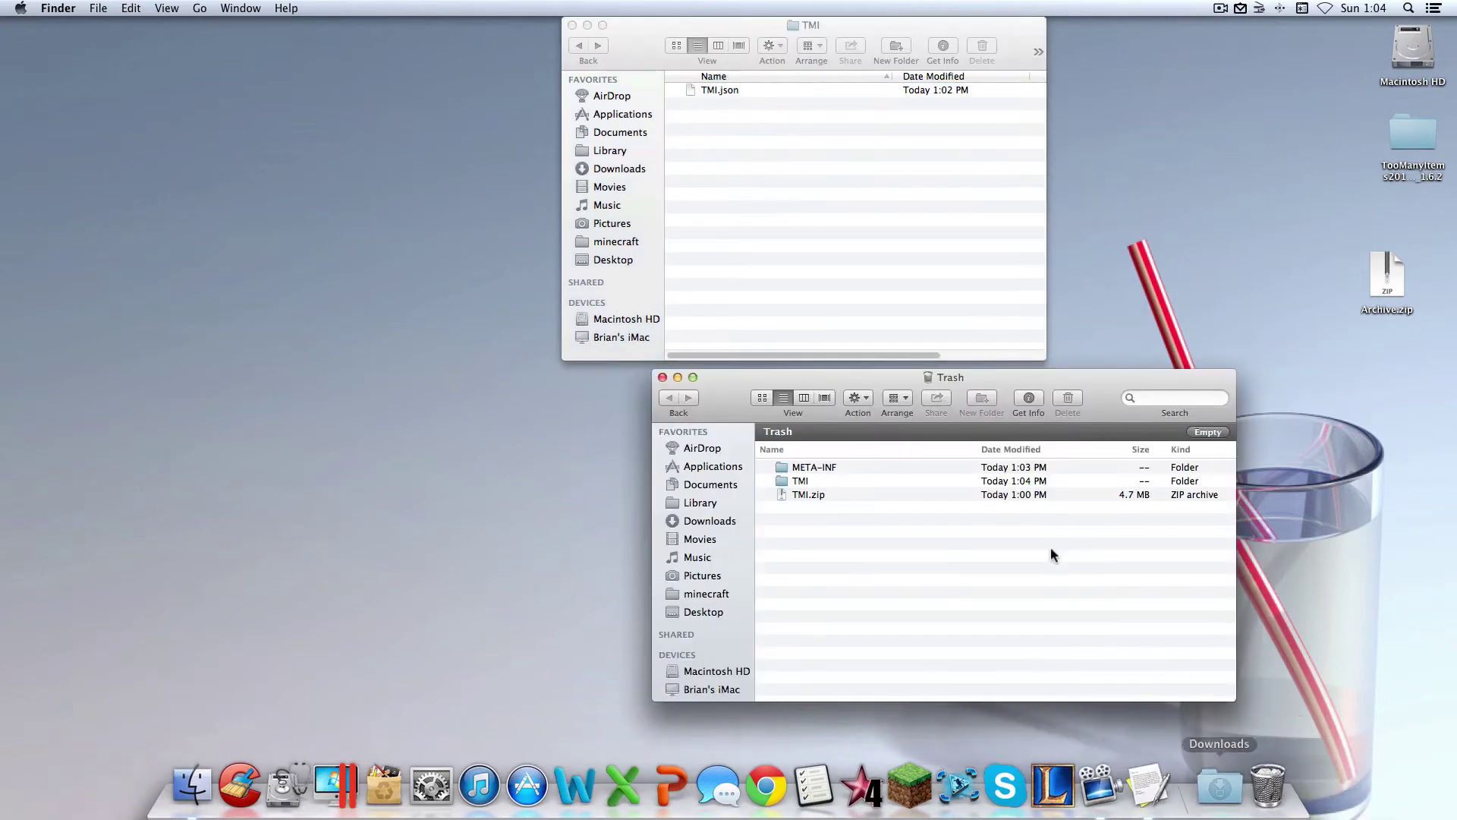
Close the Trash window and move Archive.zip from the desktop into the TMI version folder
{"action": "left_click", "coordinate": [662, 377]}
{"action": "left_click", "coordinate": [757, 261]}
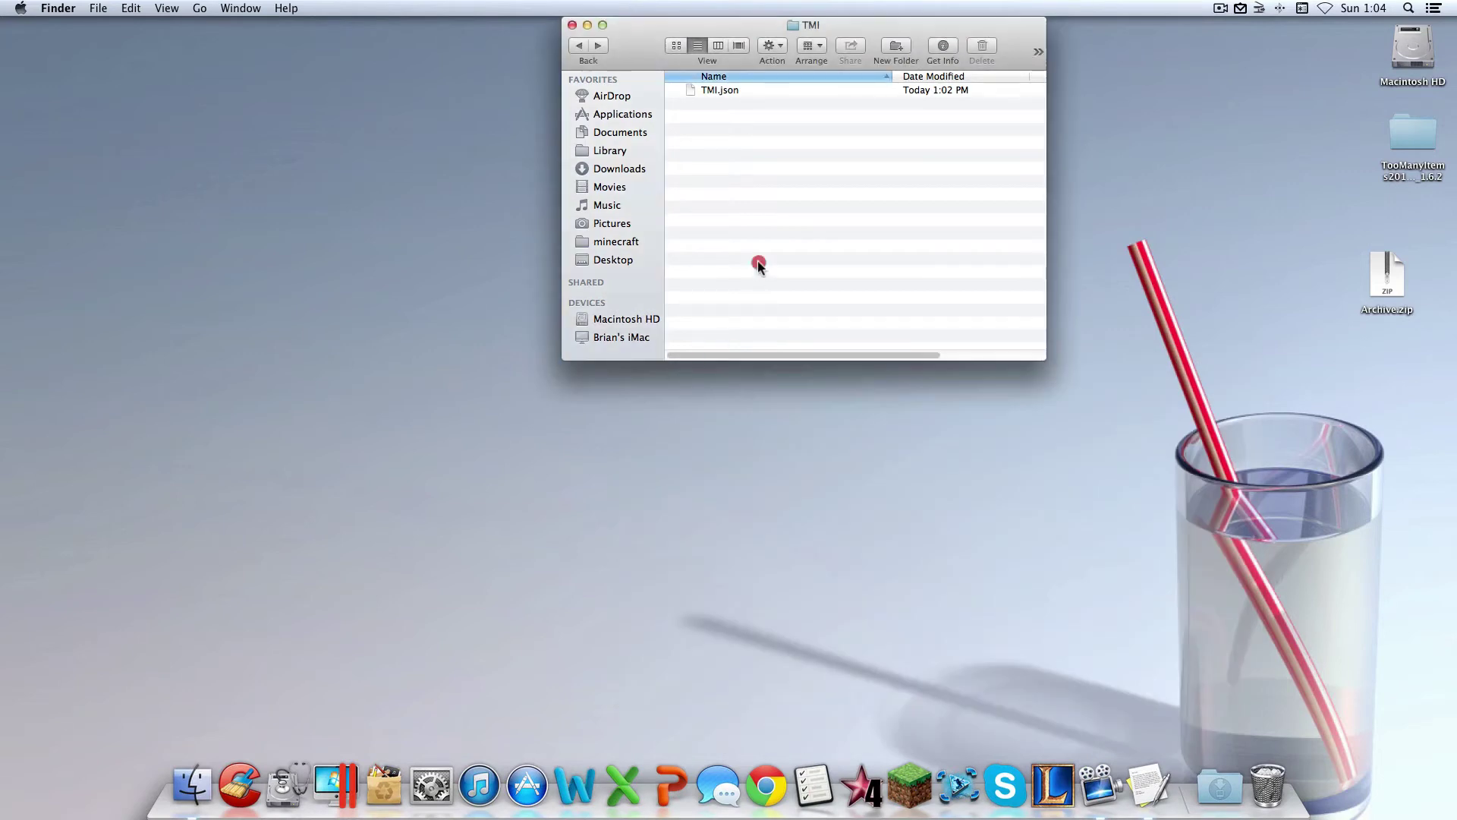
{"action": "left_click", "coordinate": [1381, 300]}
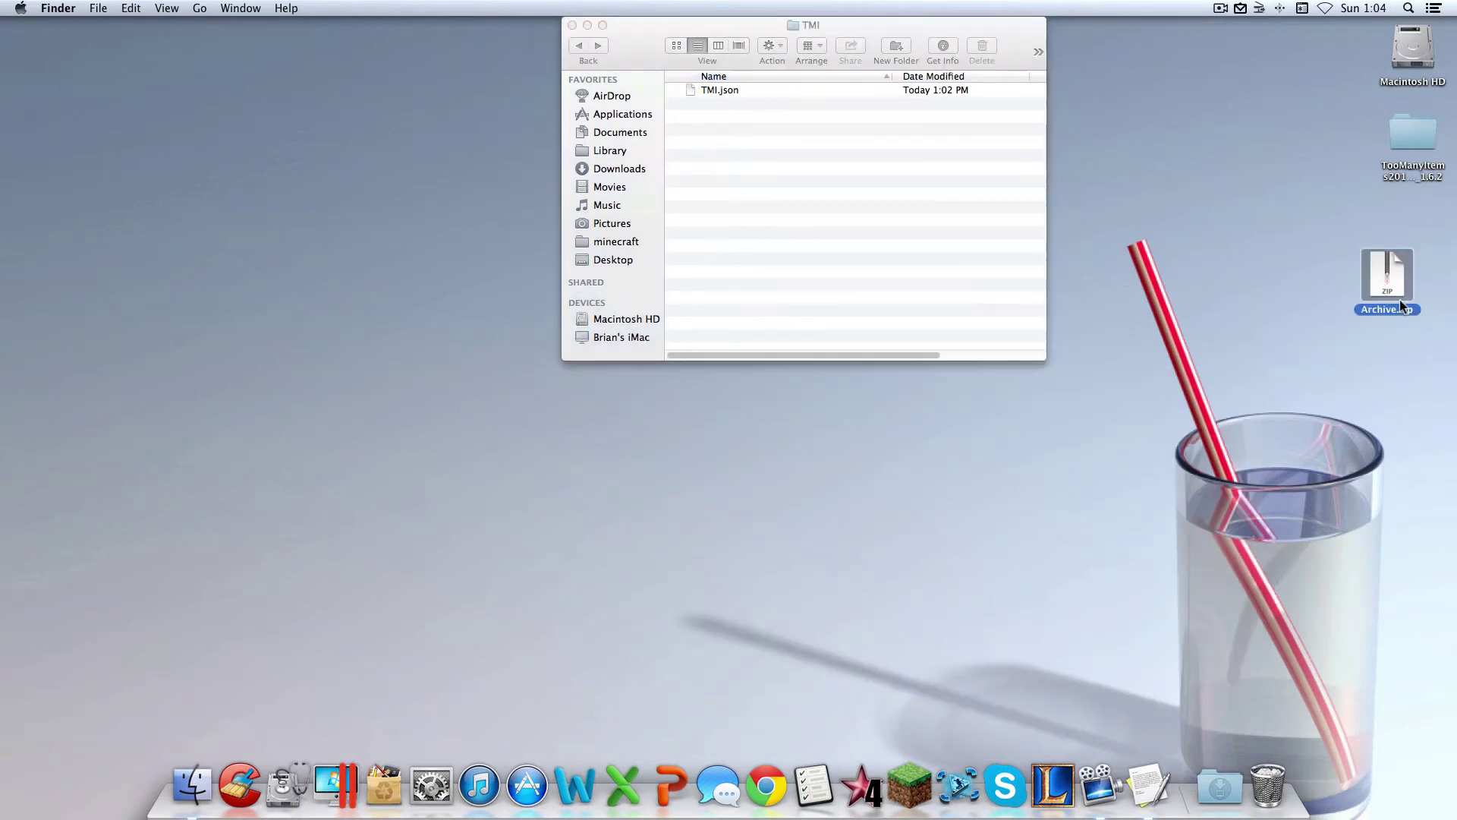
{"action": "left_click_drag", "start_coordinate": [1390, 287], "coordinate": [833, 167]}
{"action": "left_click", "coordinate": [785, 124]}
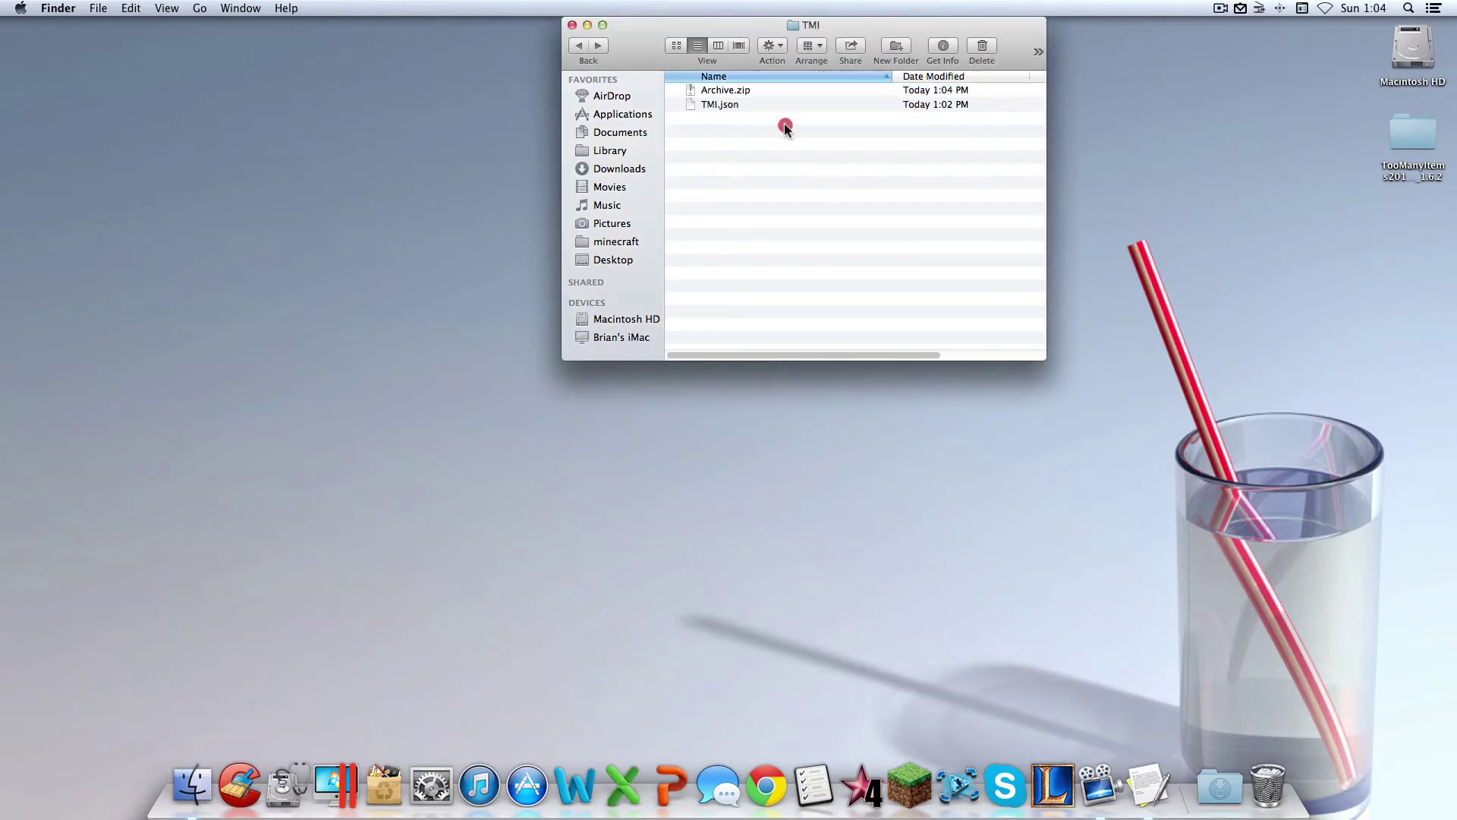
Rename Archive.zip to TMI.jar, accept the .jar extension, and close the TMI folder window
{"action": "left_click", "coordinate": [768, 92]}
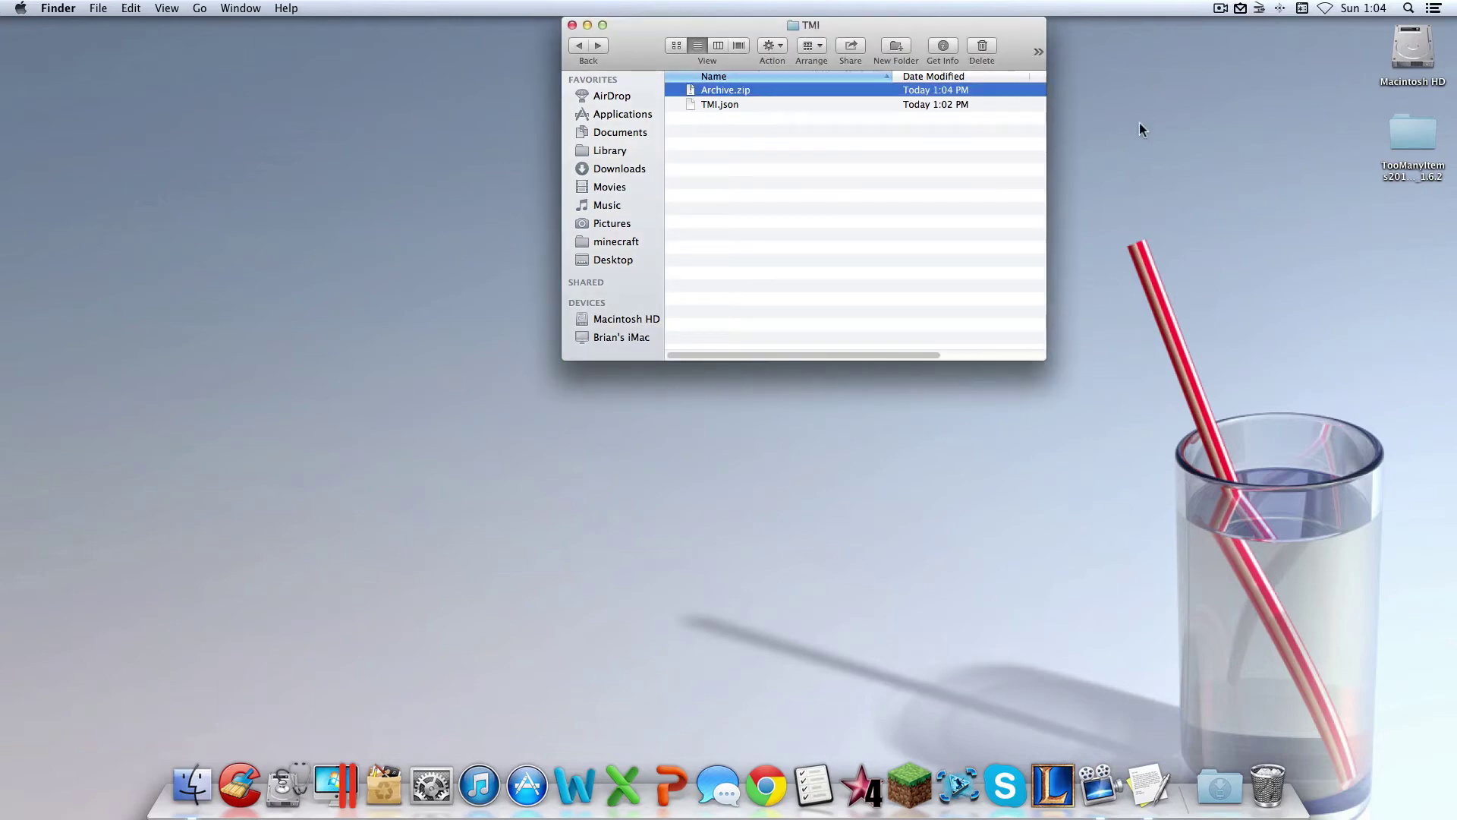
{"action": "key", "text": "Return"}
{"action": "type", "text": "TMI"}
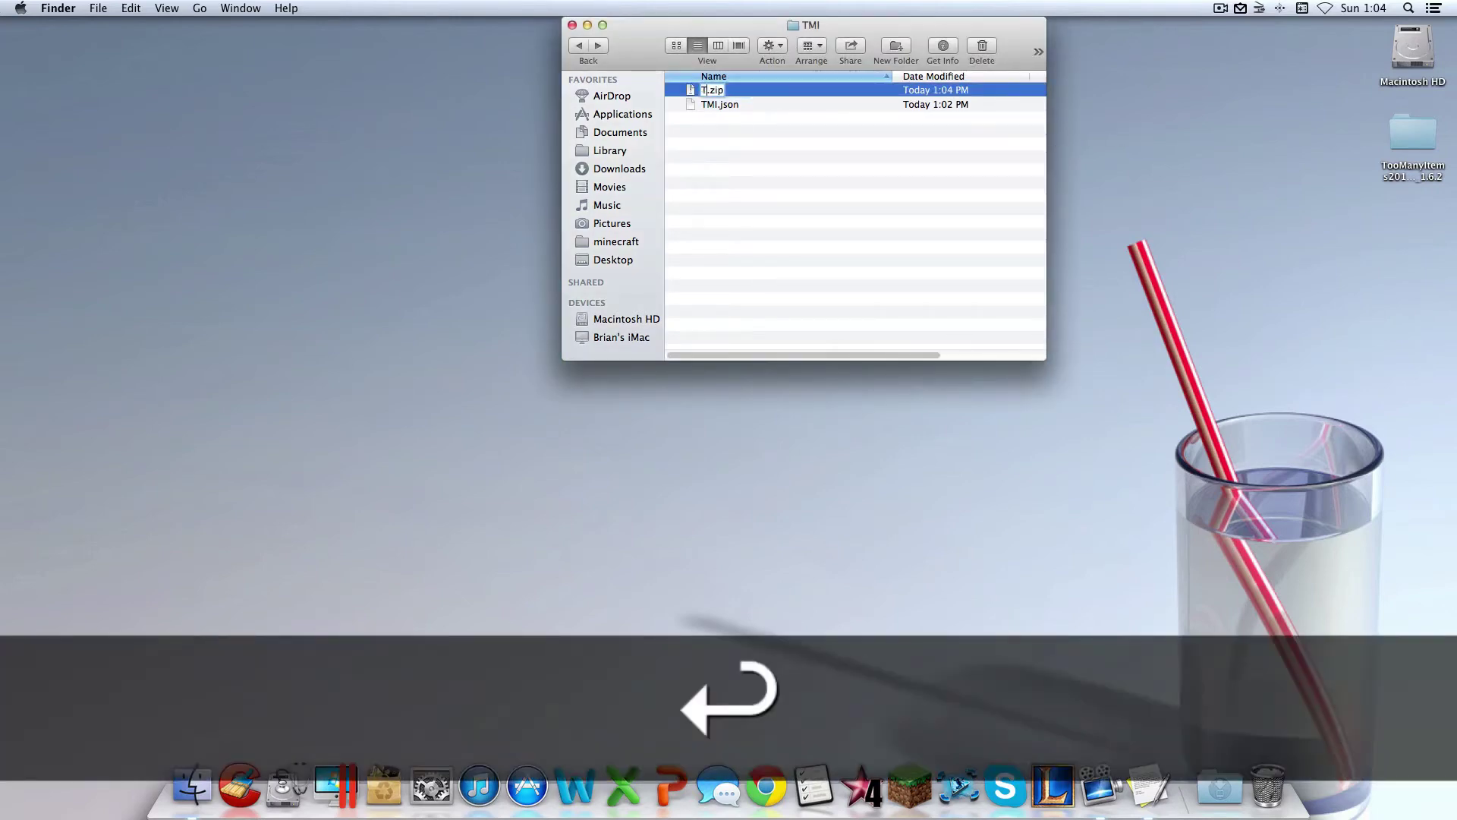
{"action": "key", "text": "Right"}
{"action": "key", "text": "BackSpace"}
{"action": "key", "text": "BackSpace"}
{"action": "key", "text": "BackSpace"}
{"action": "type", "text": "jar"}
{"action": "key", "text": "Return"}
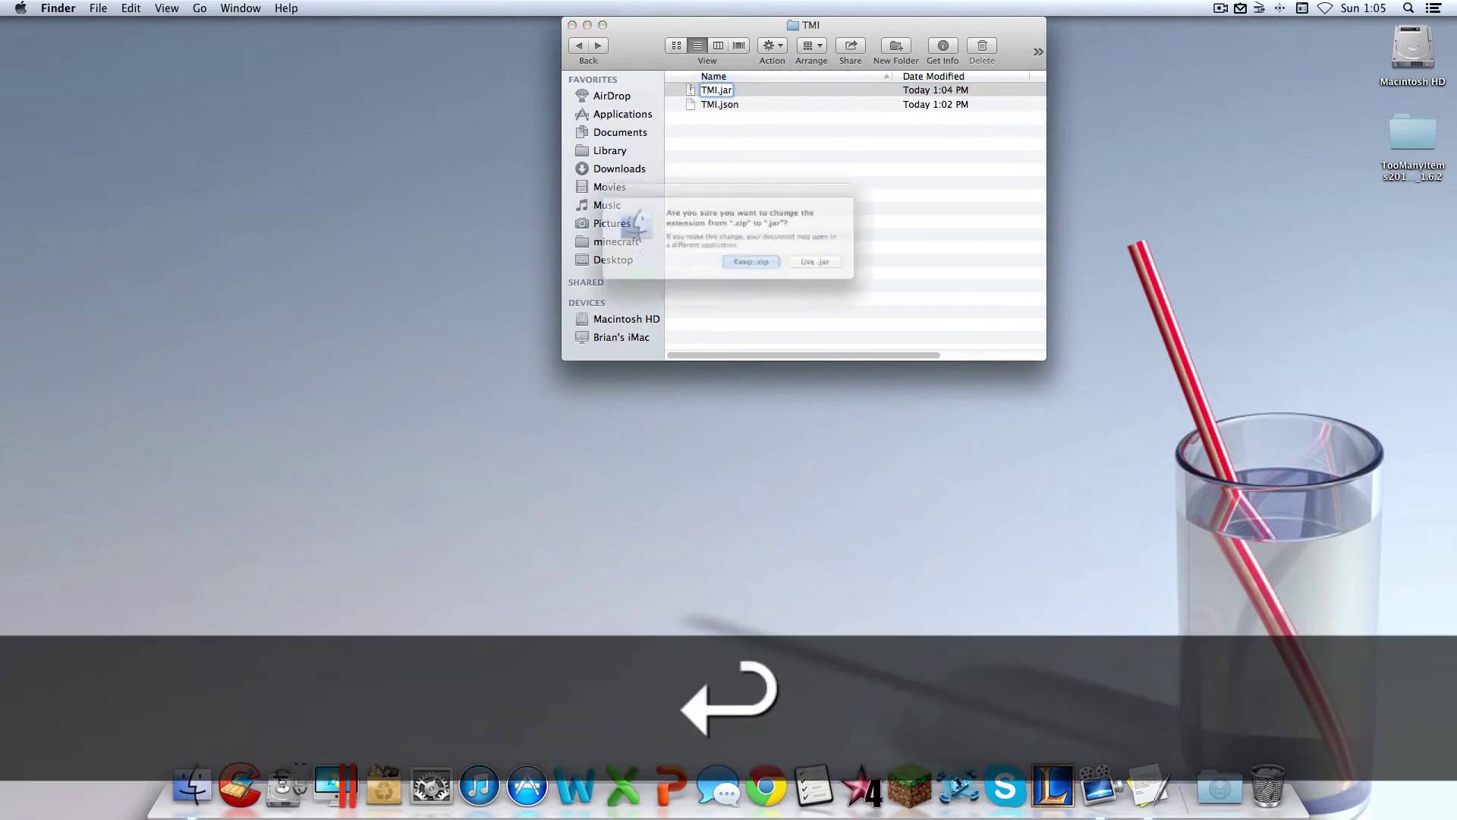
{"action": "left_click", "coordinate": [826, 271]}
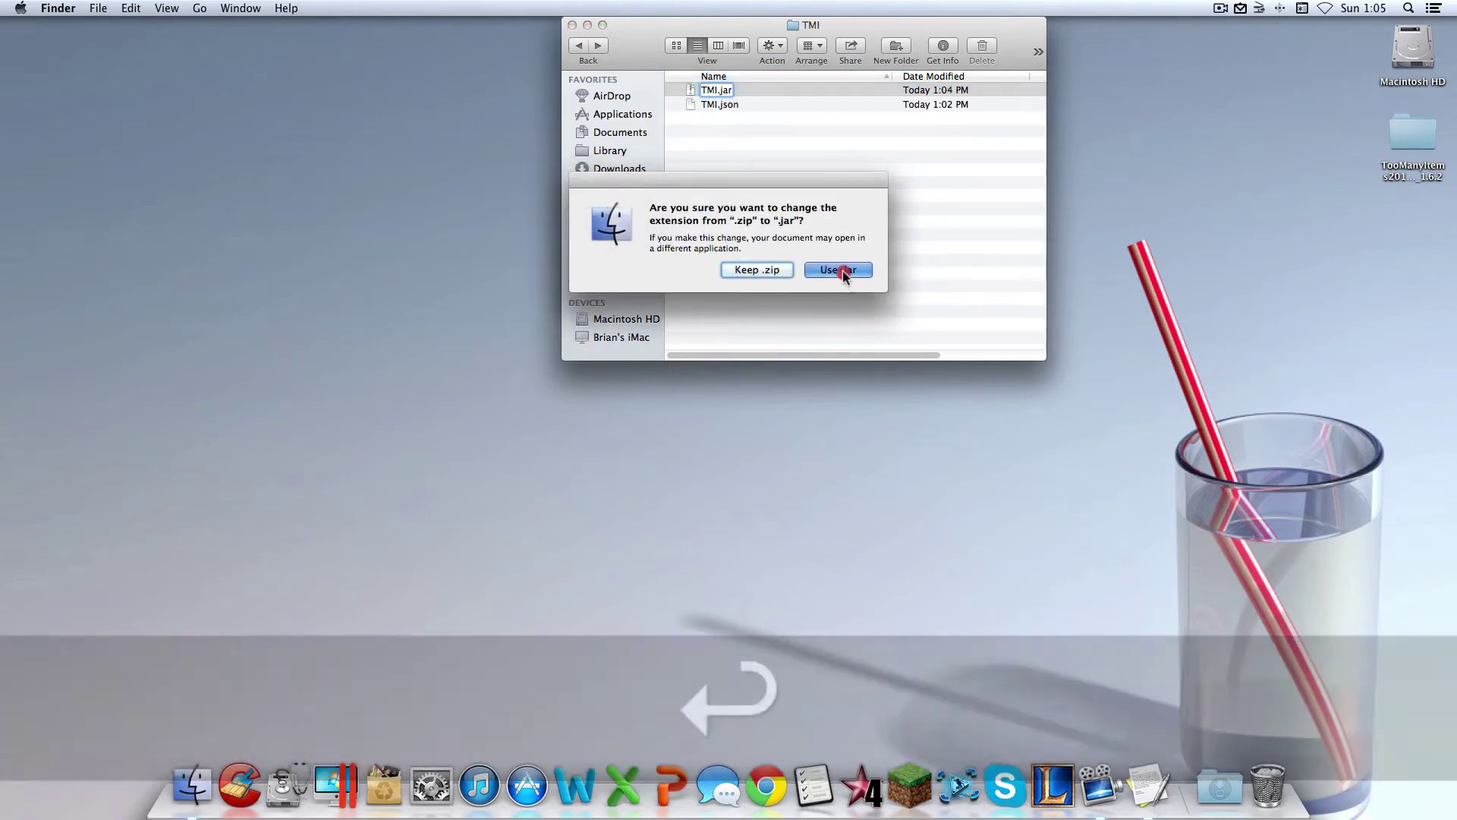
{"action": "left_click", "coordinate": [834, 264]}
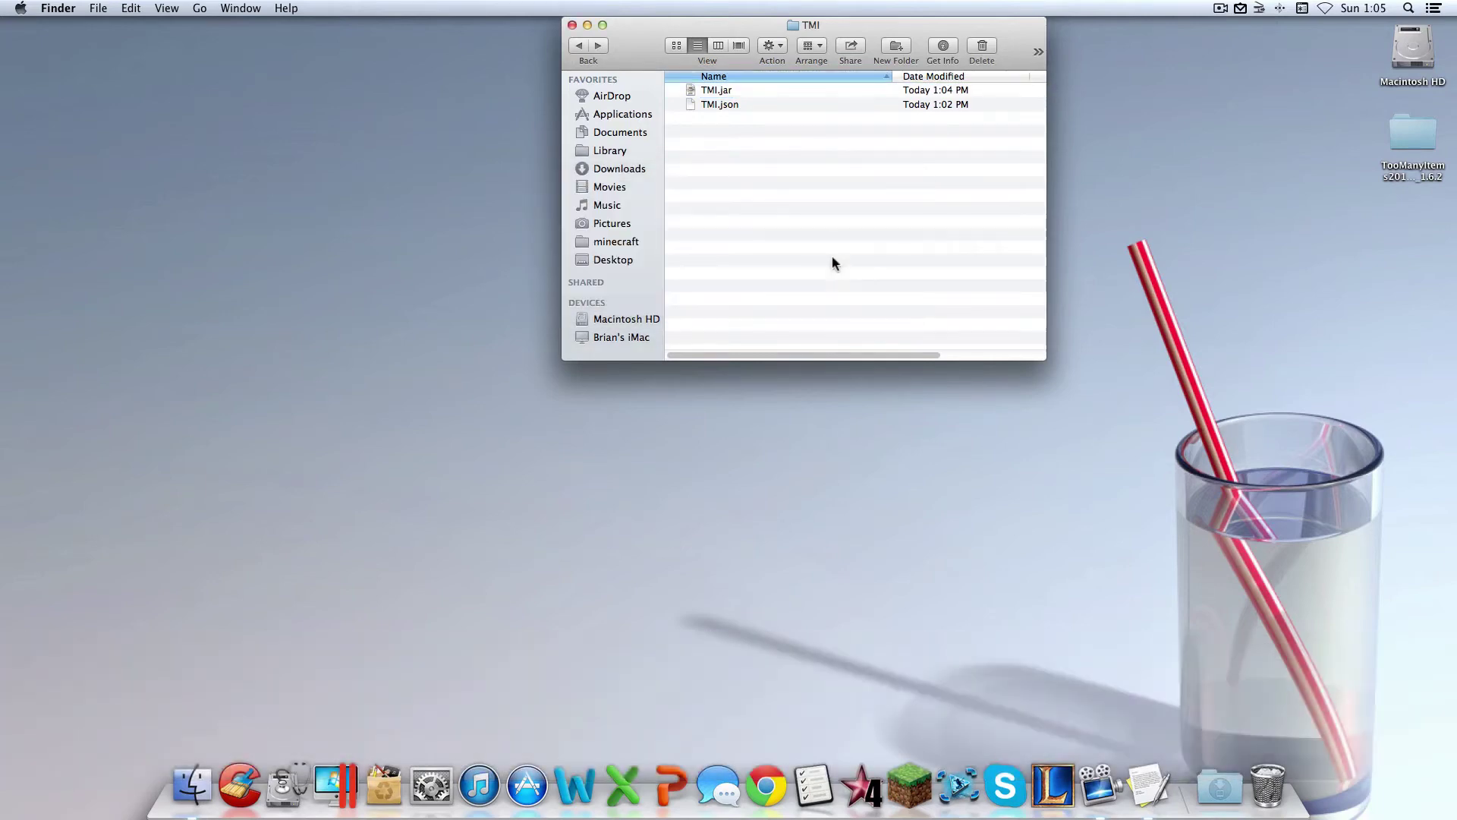
{"action": "left_click", "coordinate": [573, 26]}
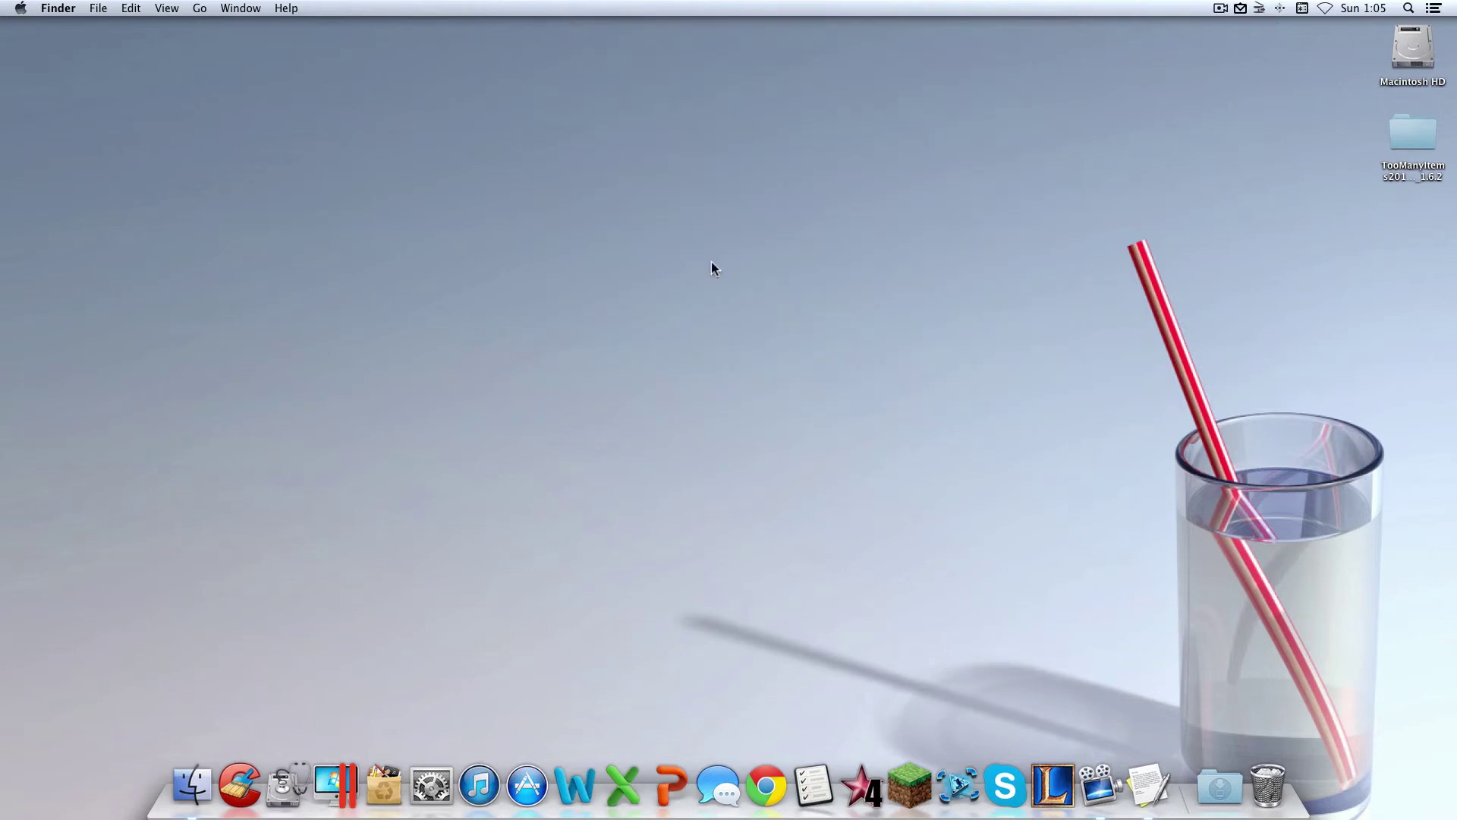
Launch the Minecraft launcher and quit TextEdit
{"action": "left_click", "coordinate": [903, 778]}
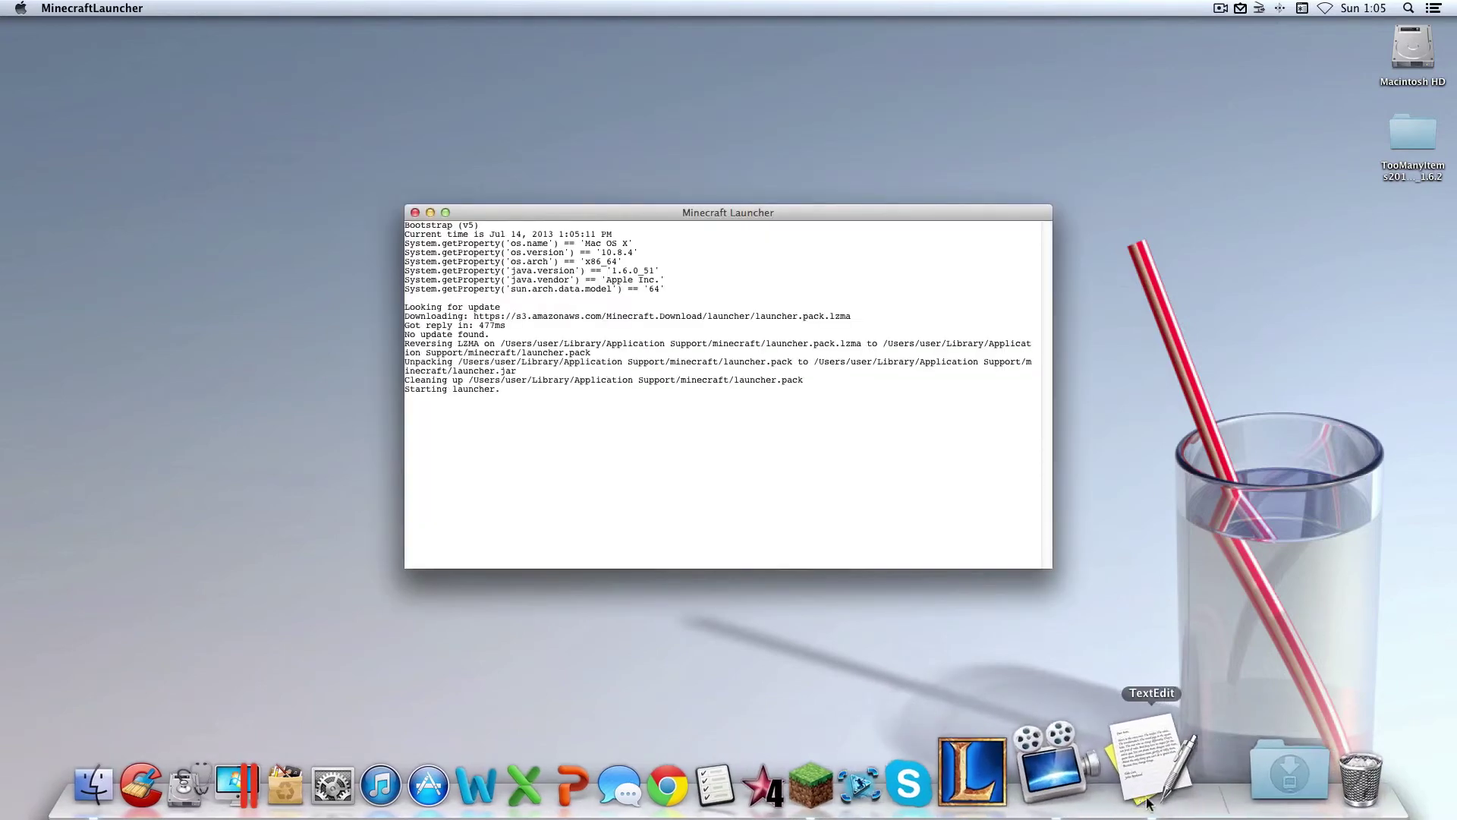
{"action": "right_click", "coordinate": [1153, 720]}
{"action": "left_click", "coordinate": [1156, 685]}
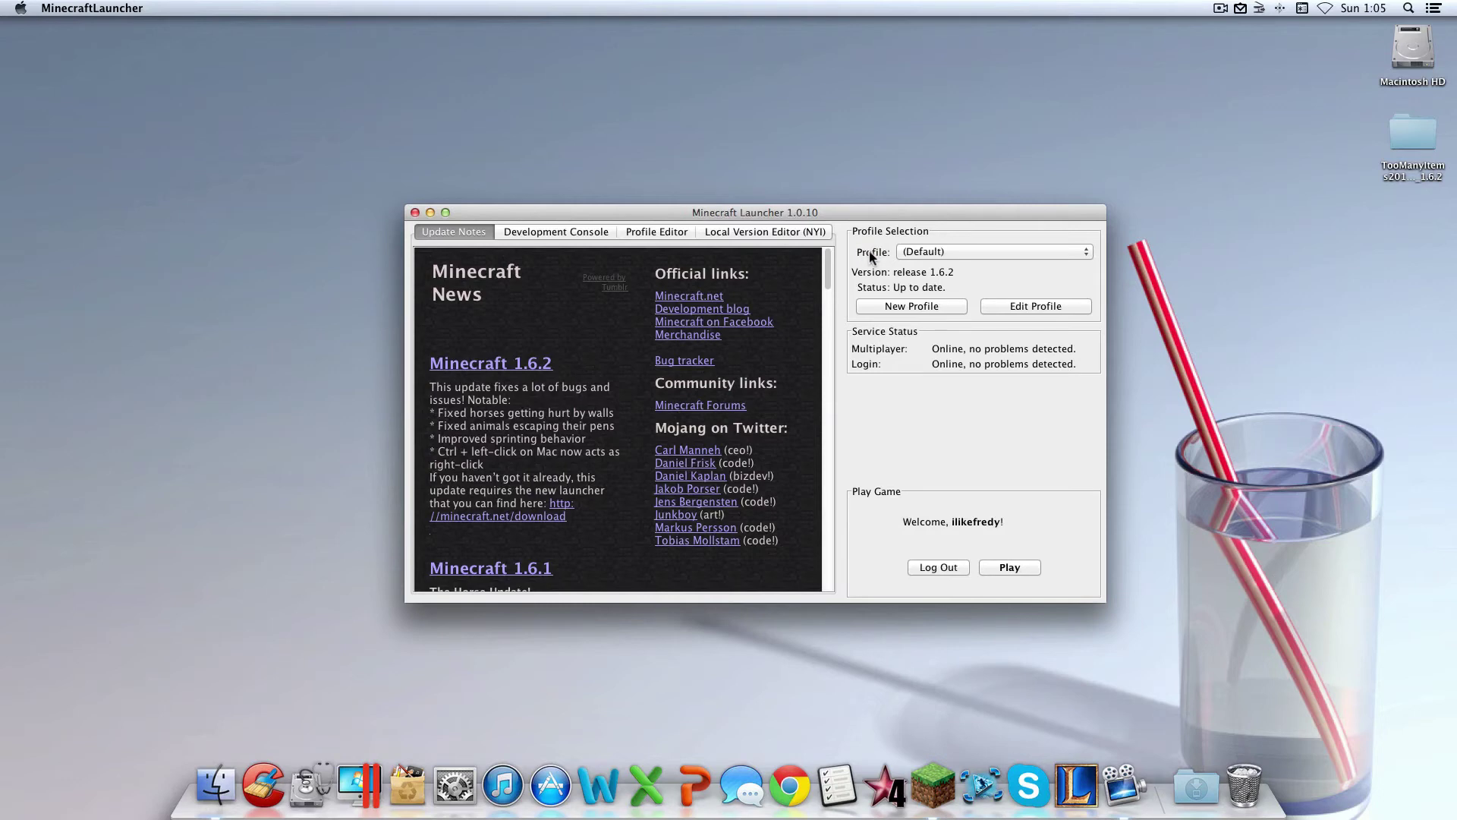
Create and save a new launcher profile named Mods
{"action": "left_click", "coordinate": [914, 254]}
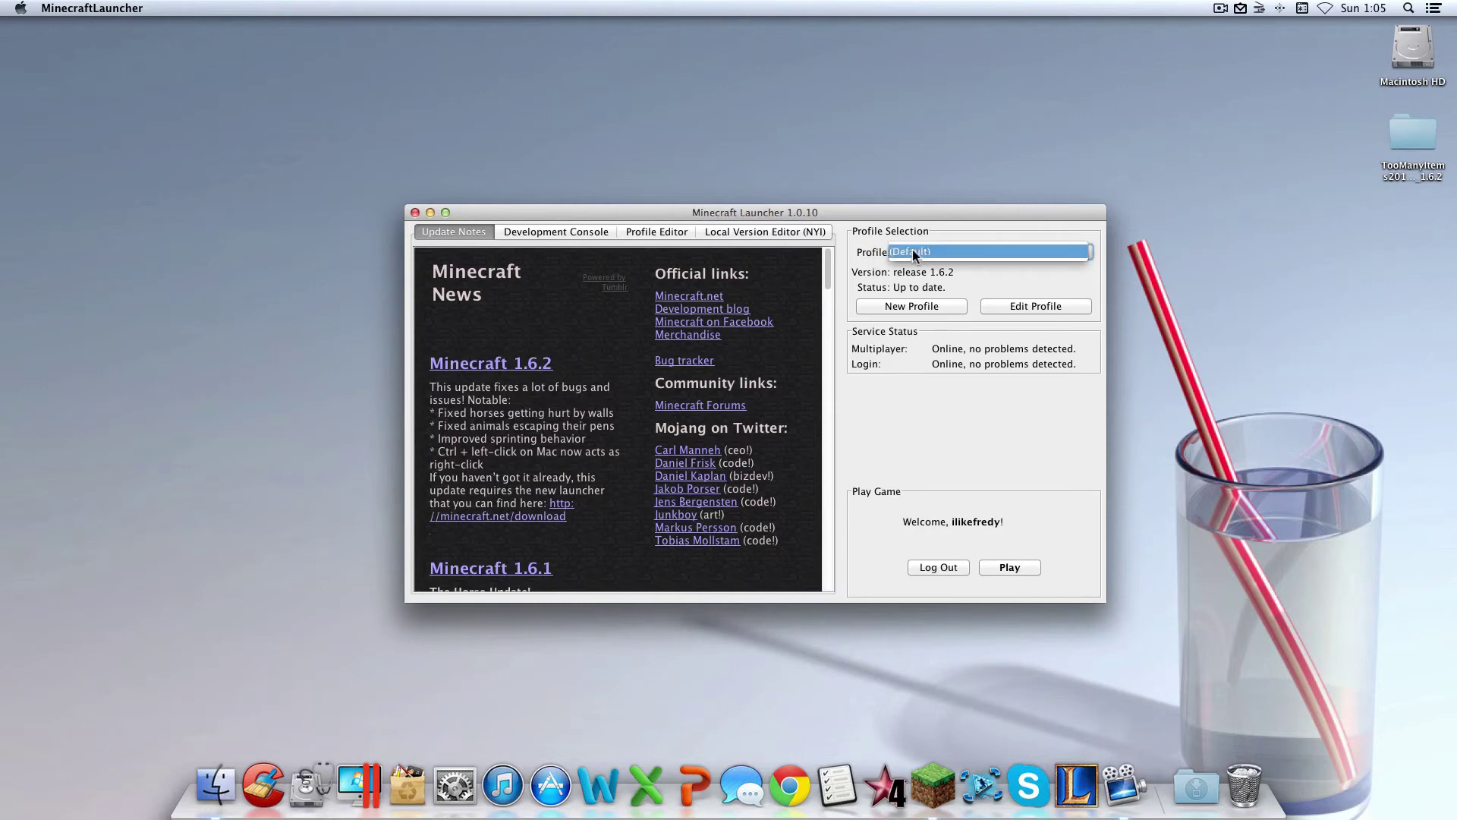
{"action": "left_click", "coordinate": [1039, 292]}
{"action": "left_click", "coordinate": [917, 307]}
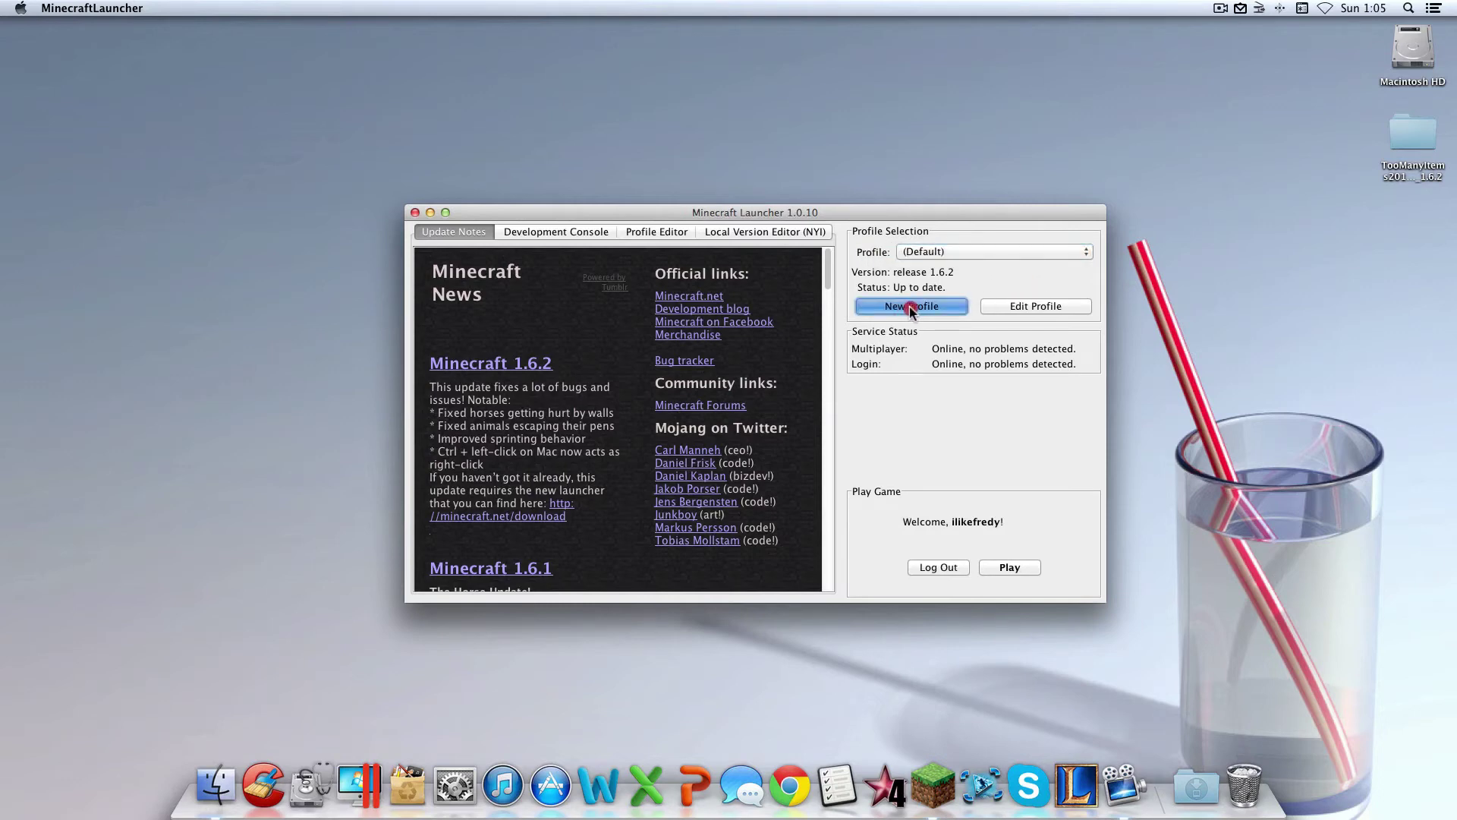
{"action": "type", "text": "Mods"}
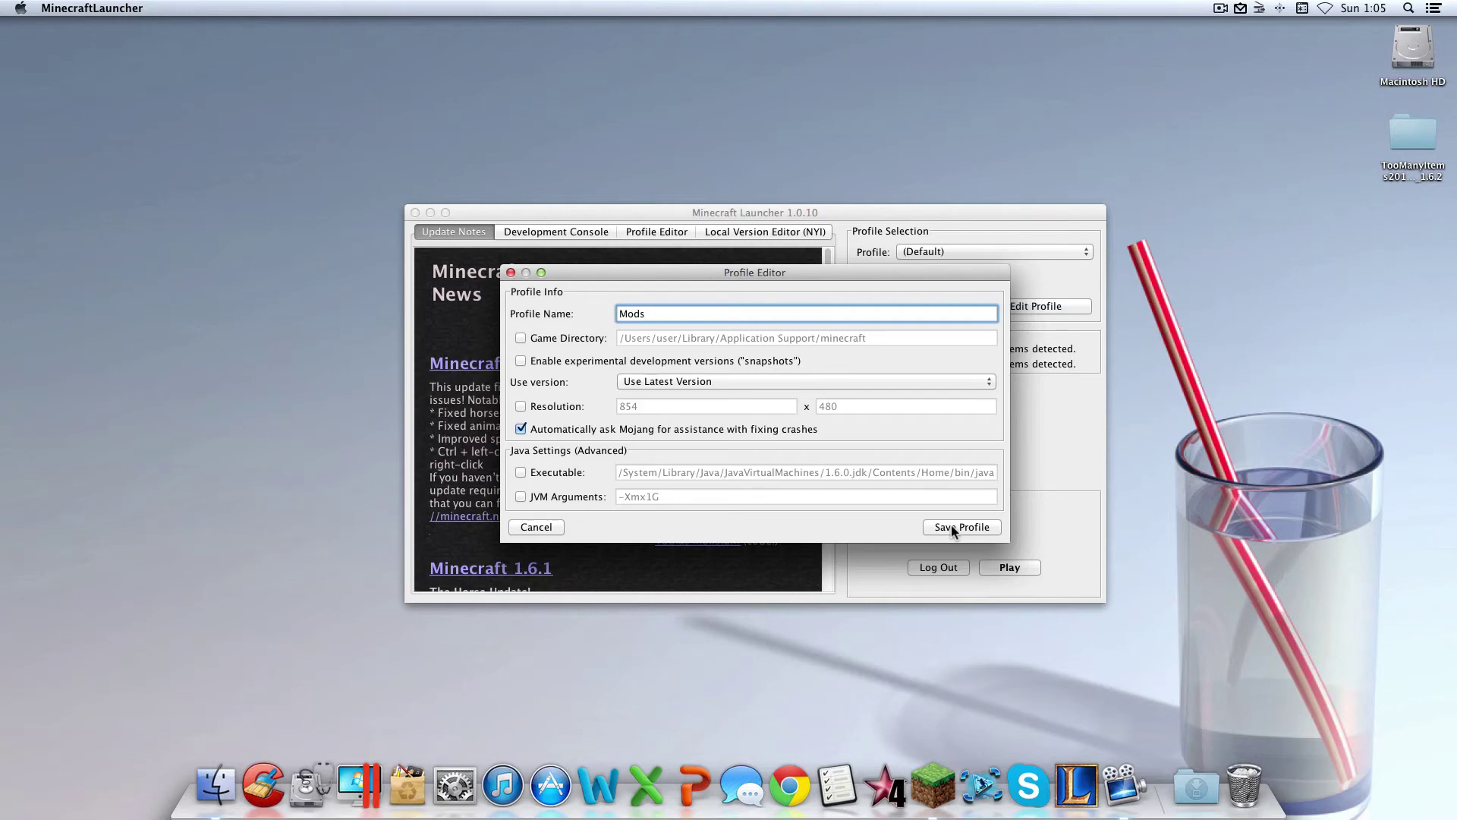
{"action": "left_click", "coordinate": [954, 529]}
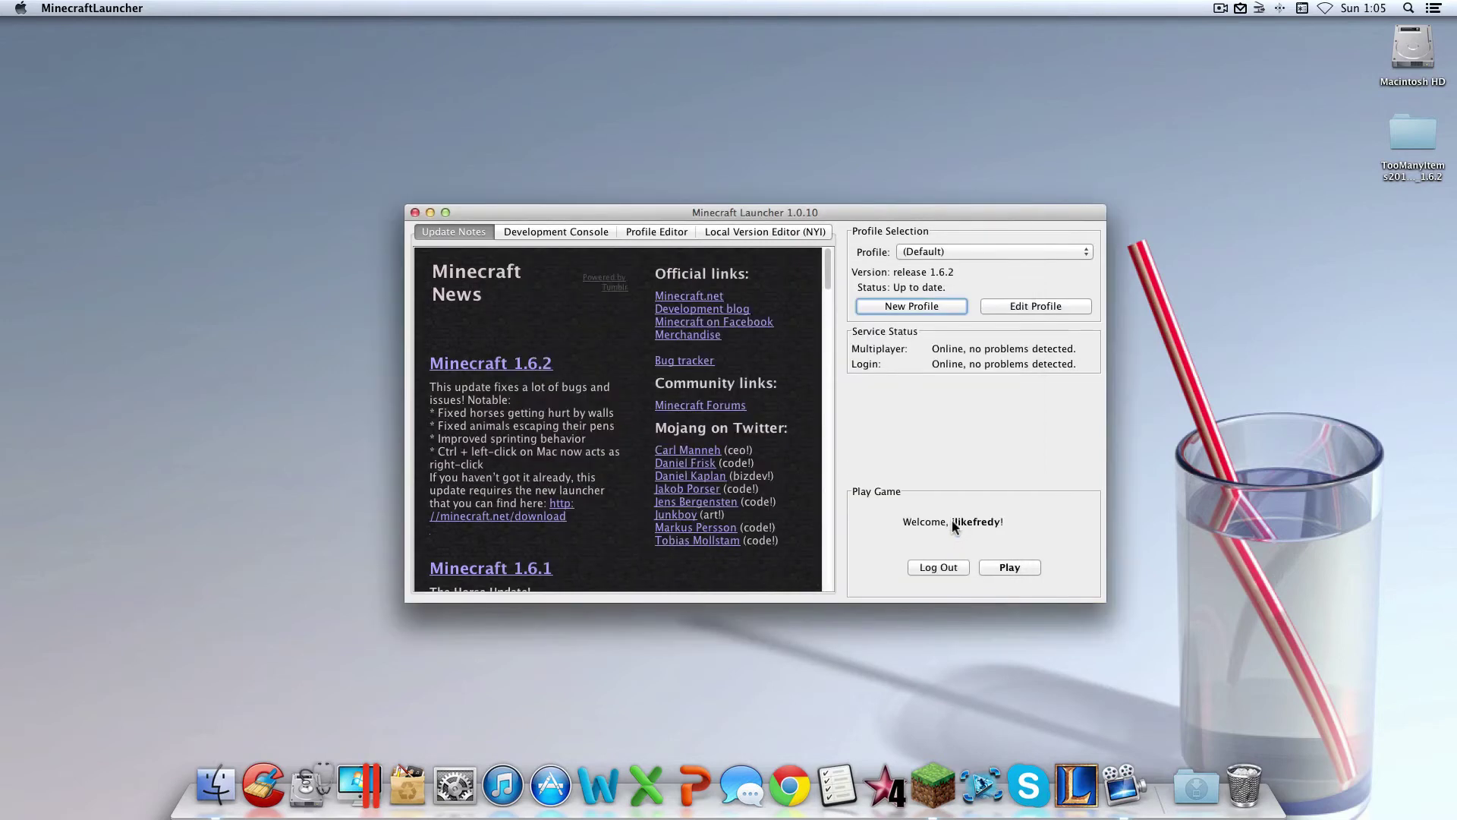
Select the Mods profile, set its version to release TMI and save the profile
{"action": "left_click", "coordinate": [968, 251]}
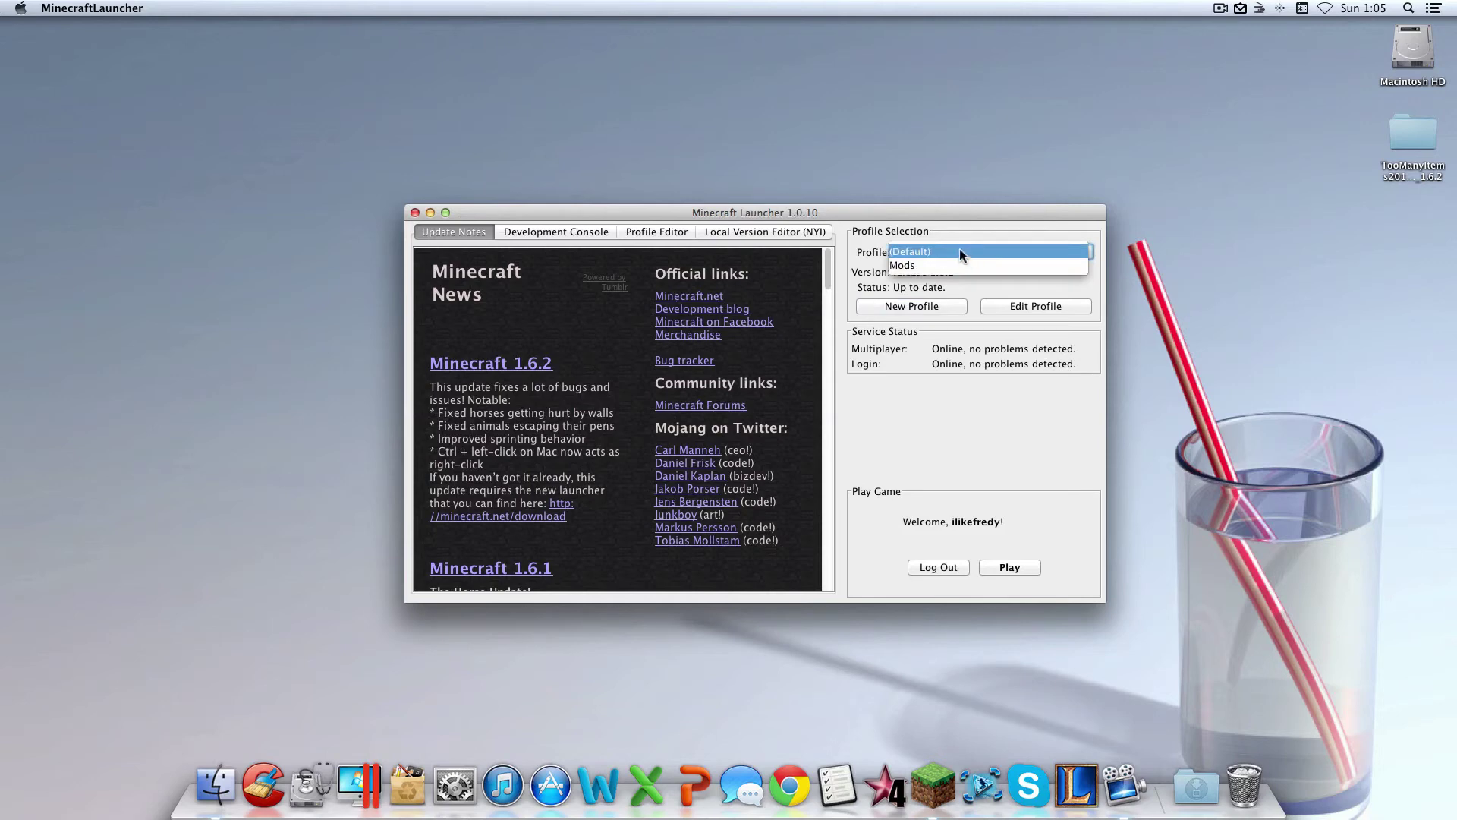
{"action": "left_click", "coordinate": [956, 266]}
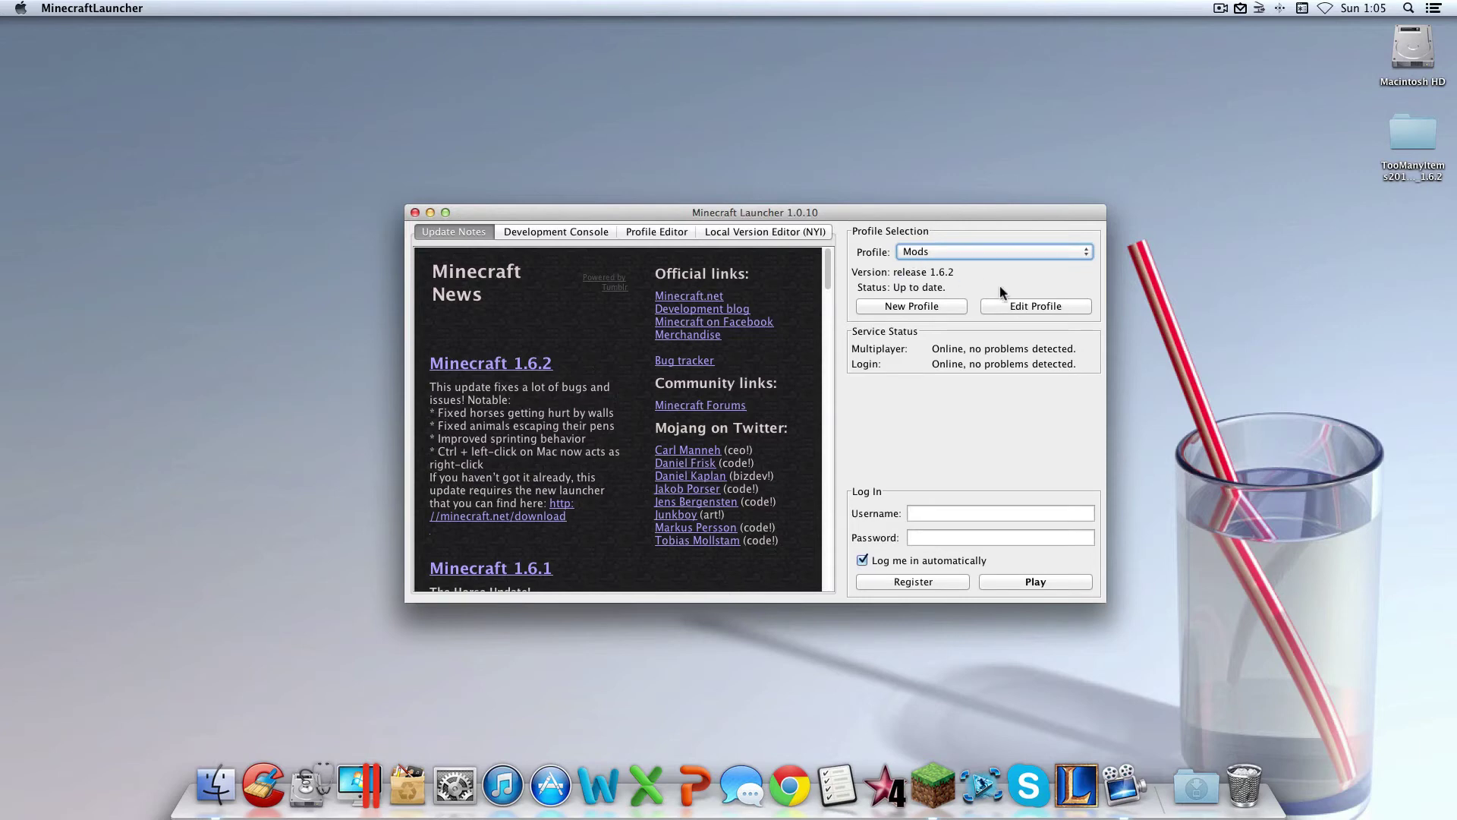
{"action": "left_click", "coordinate": [1015, 305]}
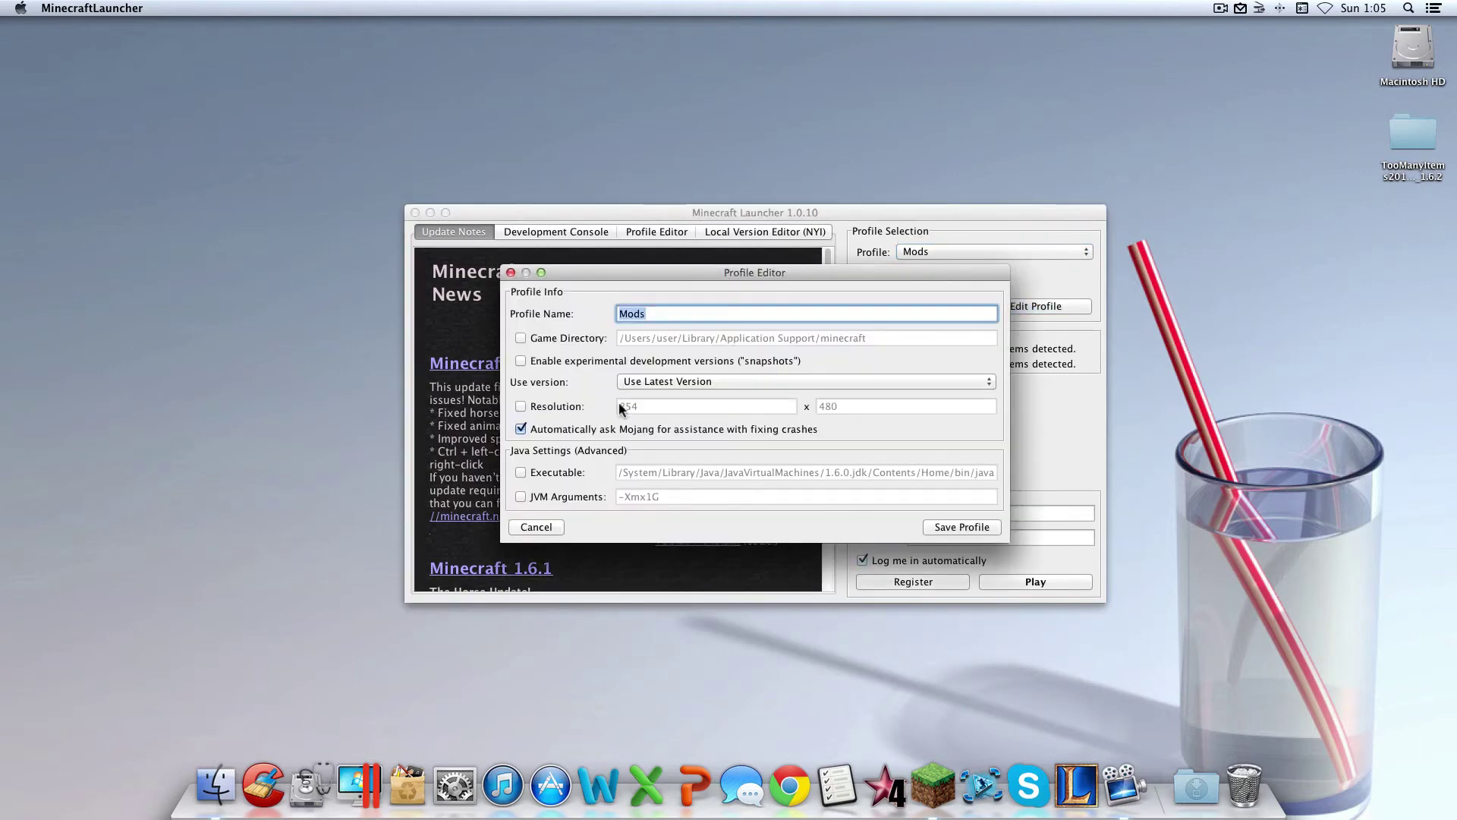
{"action": "left_click", "coordinate": [721, 382]}
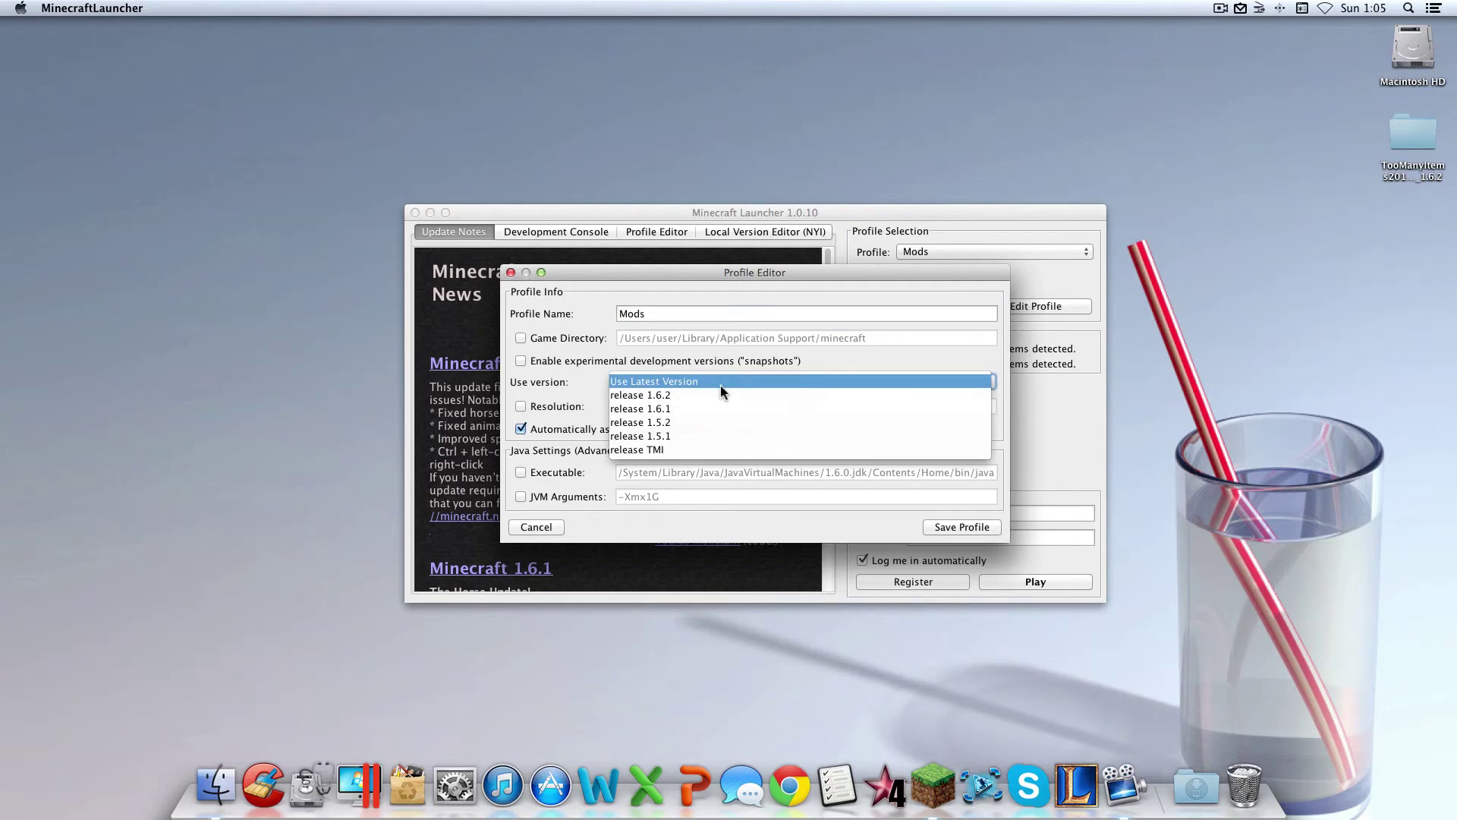
{"action": "left_click", "coordinate": [717, 448]}
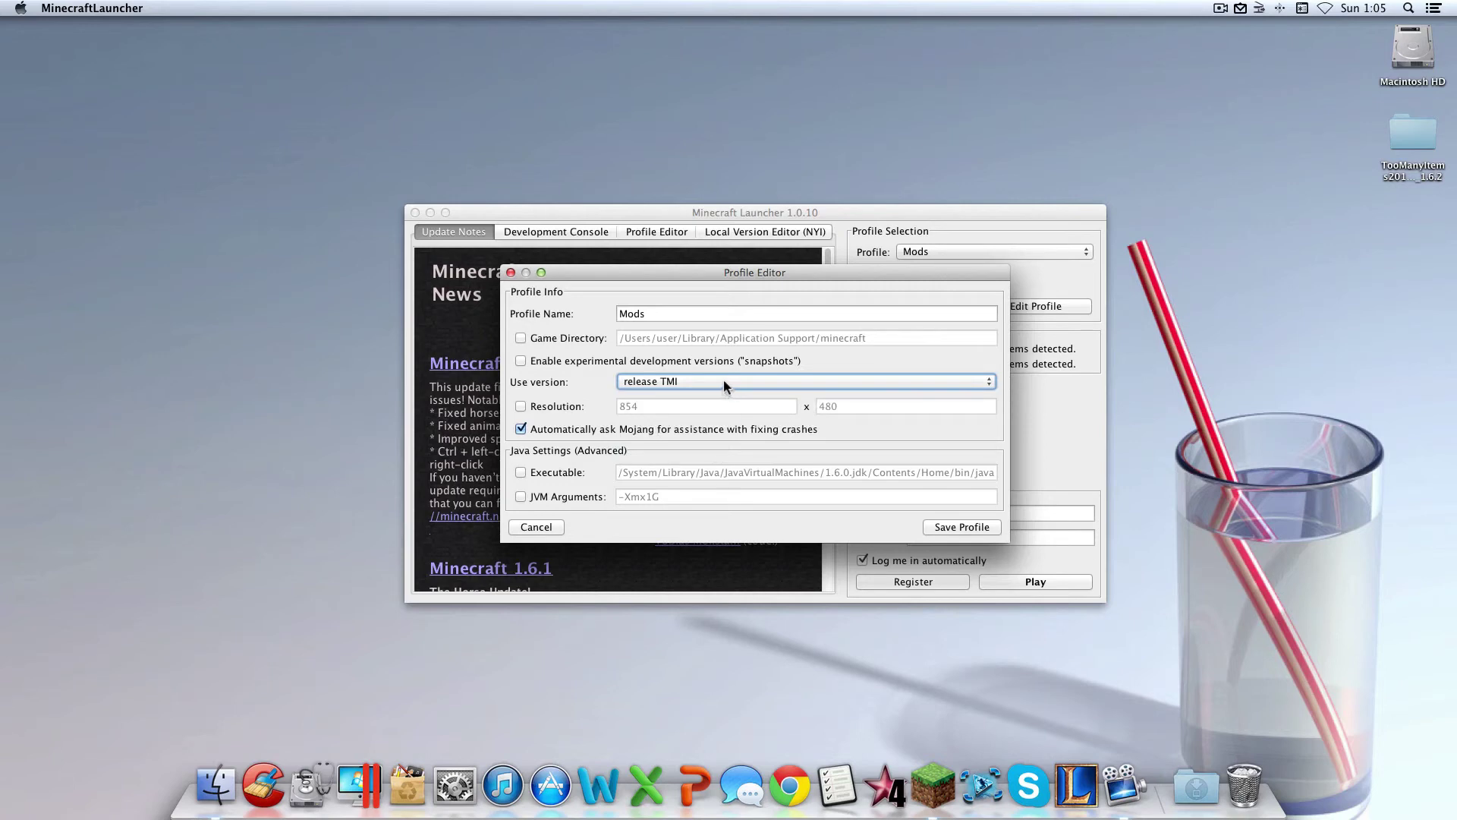
{"action": "left_click", "coordinate": [723, 380]}
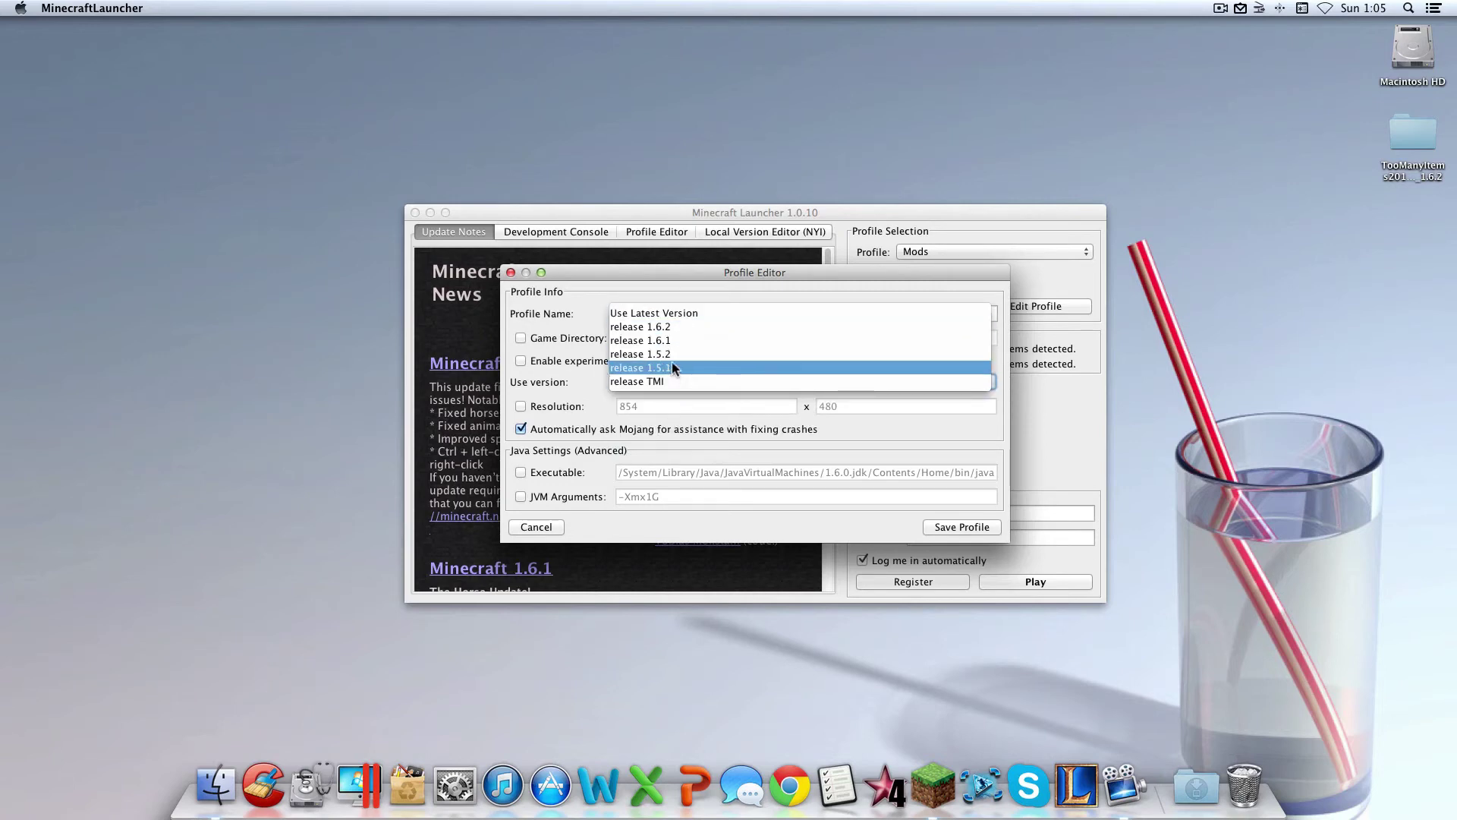
{"action": "left_click", "coordinate": [668, 383]}
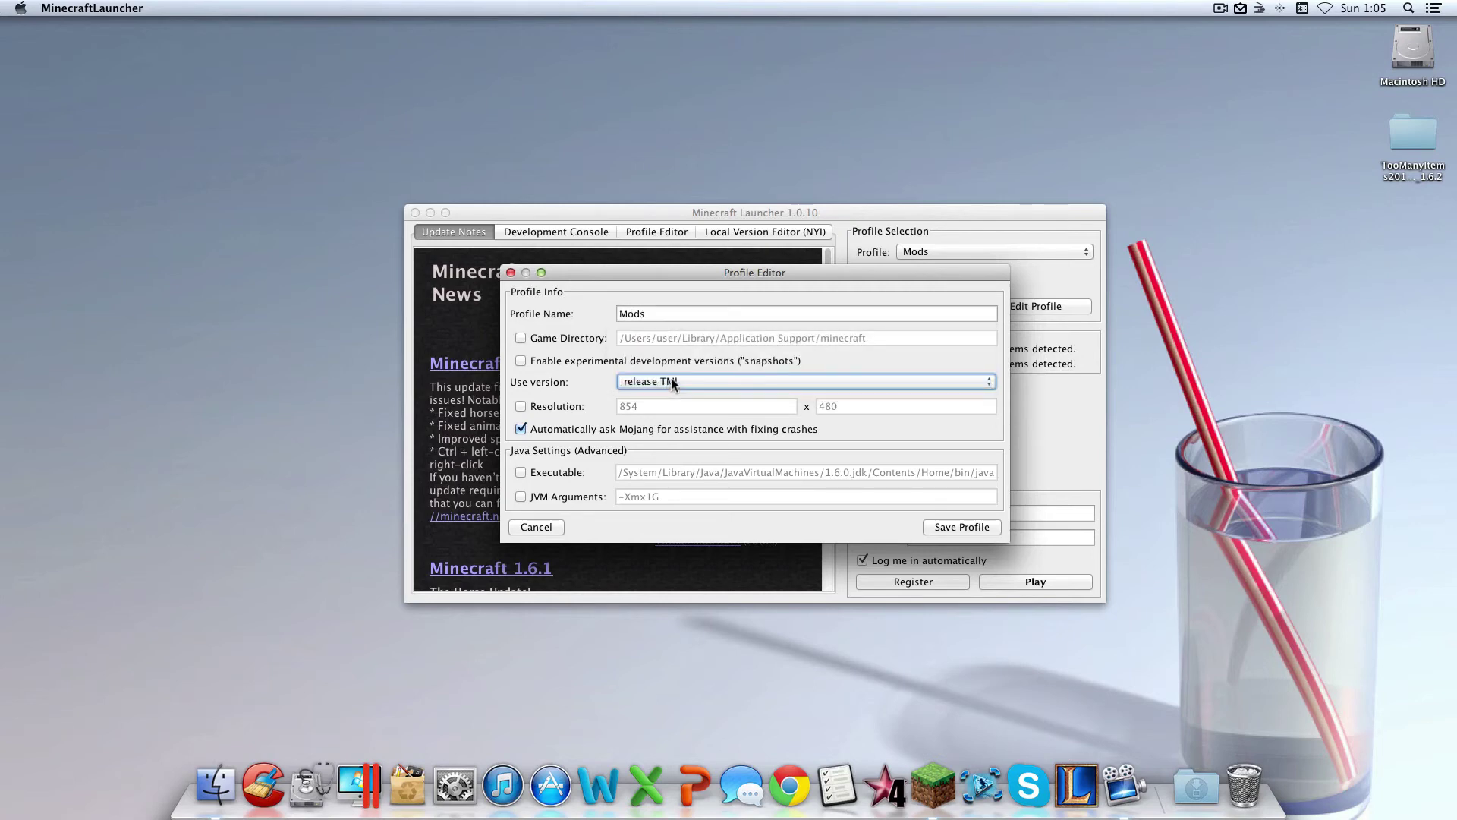
{"action": "left_click", "coordinate": [949, 528]}
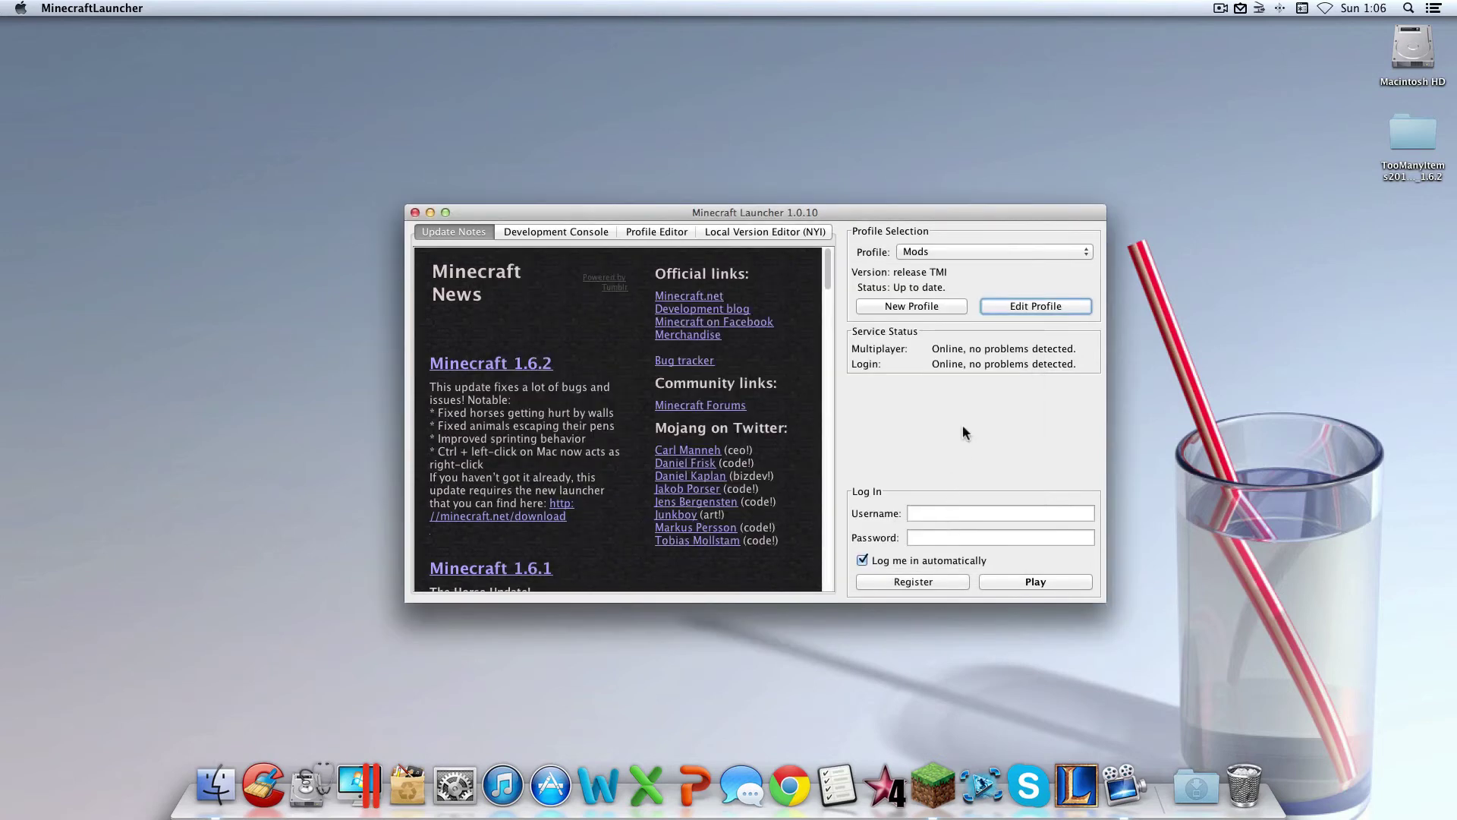
Enter the account username and password for the Mods profile and start the game
{"action": "left_click", "coordinate": [941, 512]}
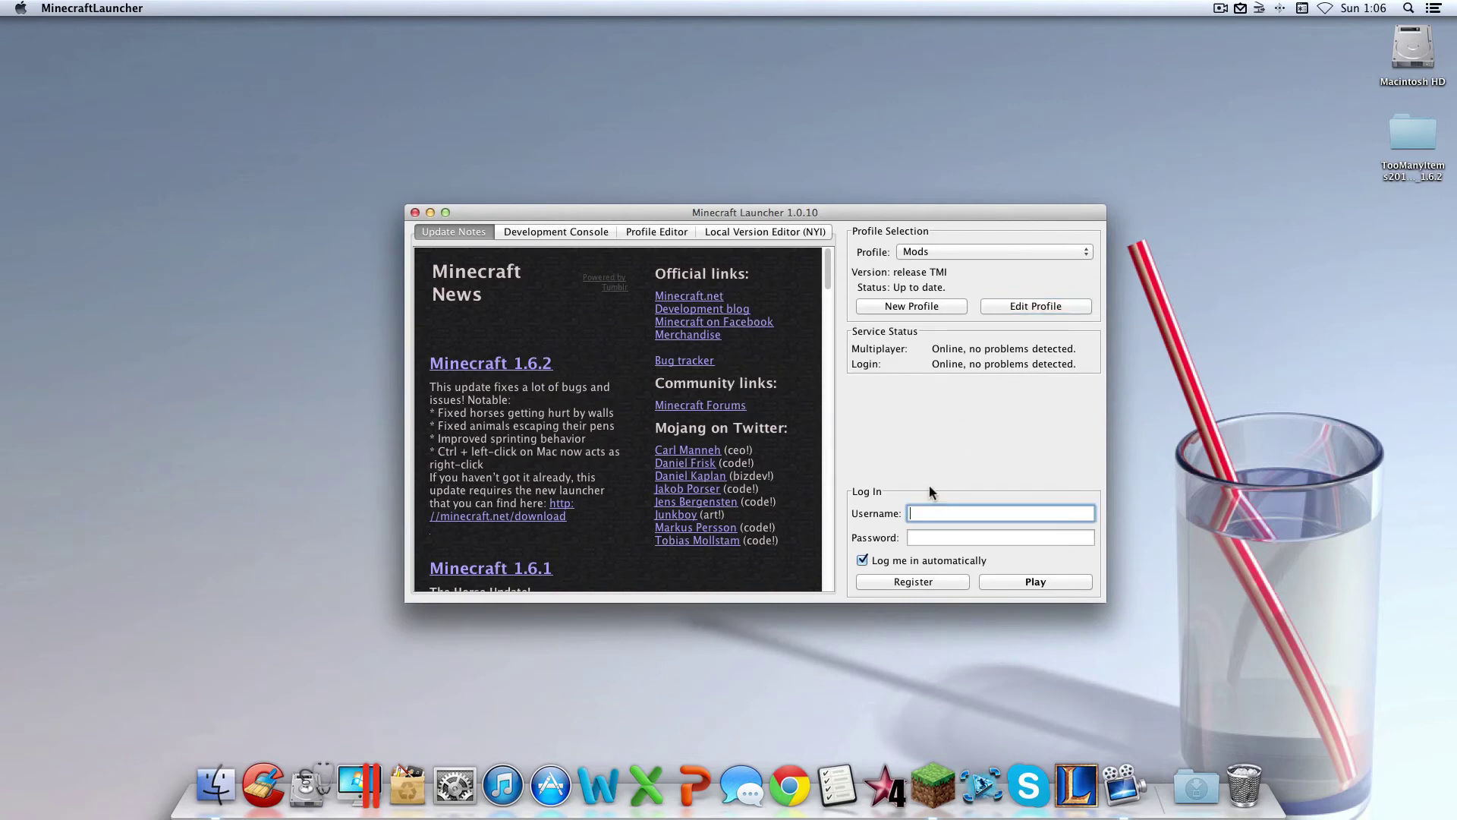
{"action": "type", "text": "ilikefredy"}
{"action": "key", "text": "Tab"}
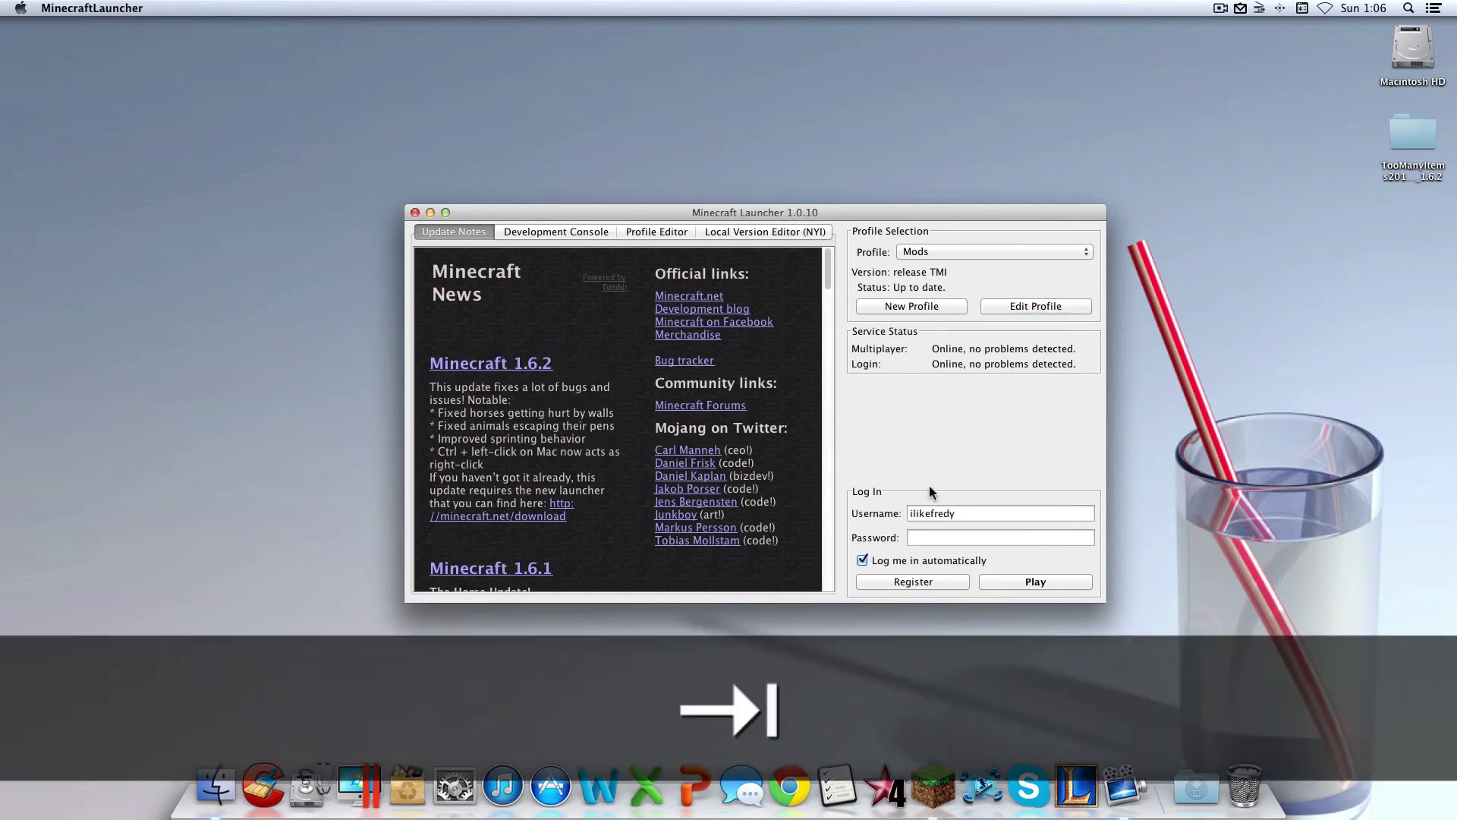
{"action": "type", "text": "••••••••••"}
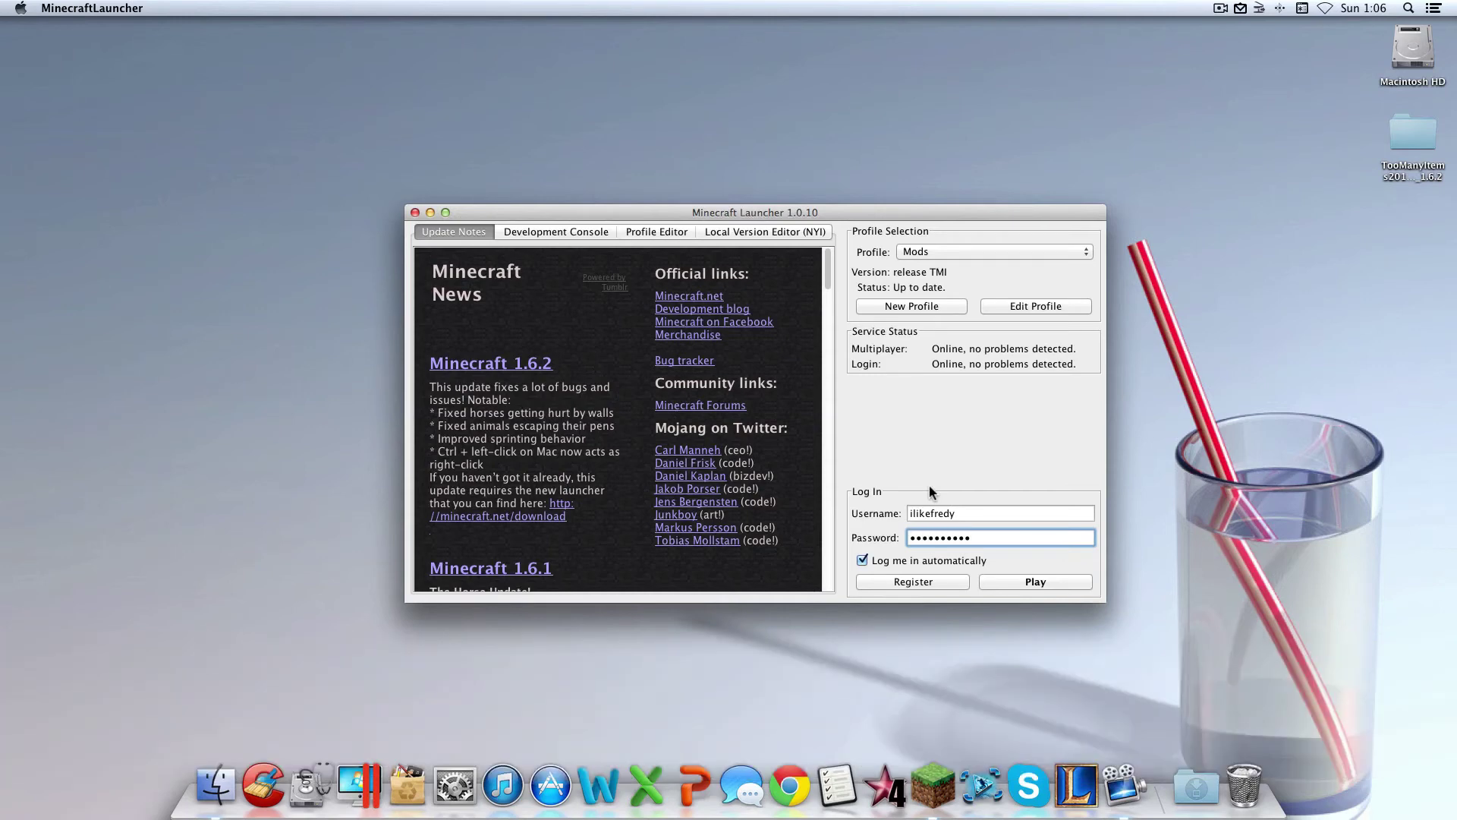
{"action": "left_click", "coordinate": [958, 251]}
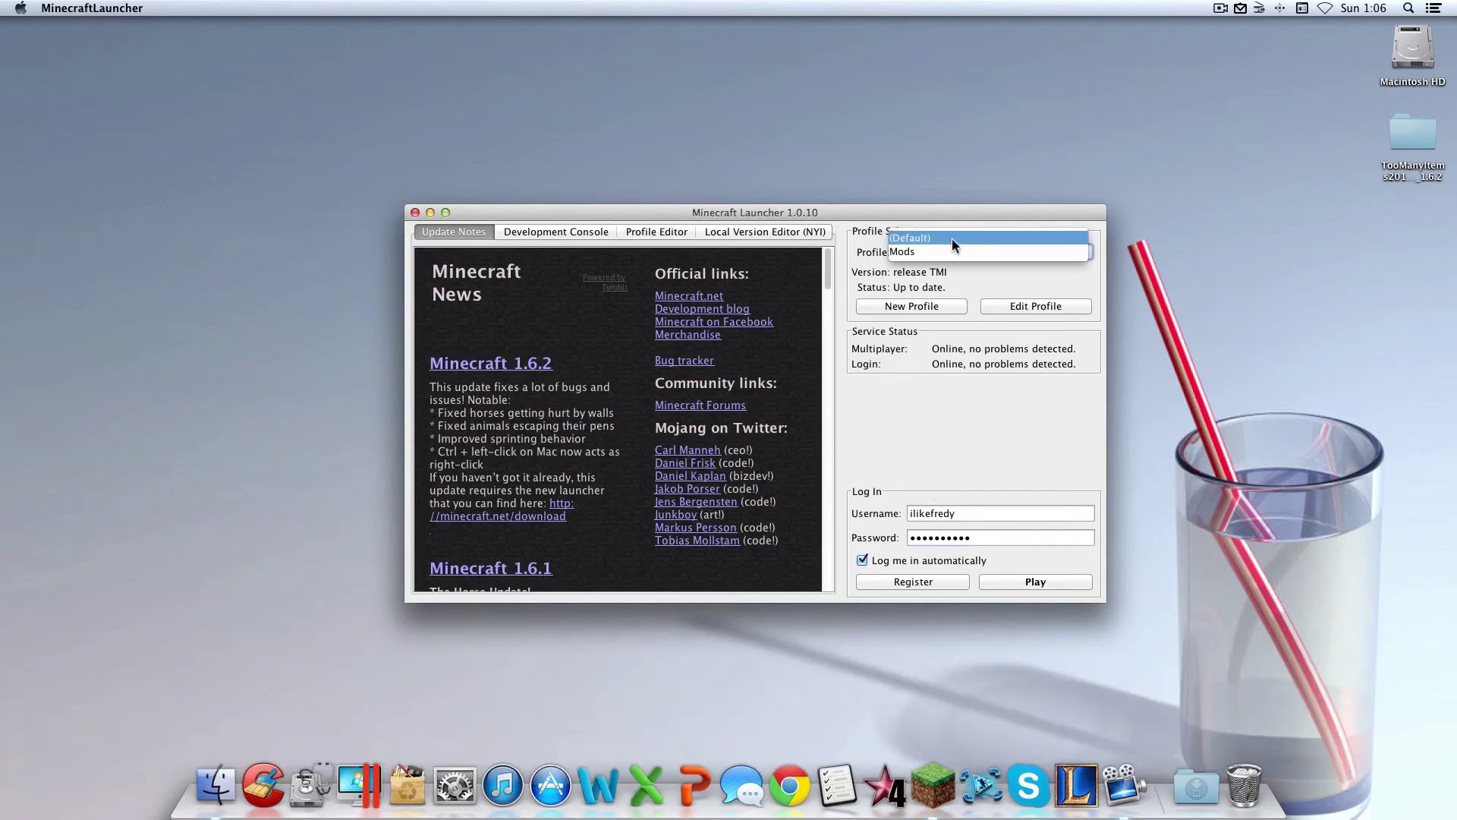
{"action": "left_click", "coordinate": [944, 474]}
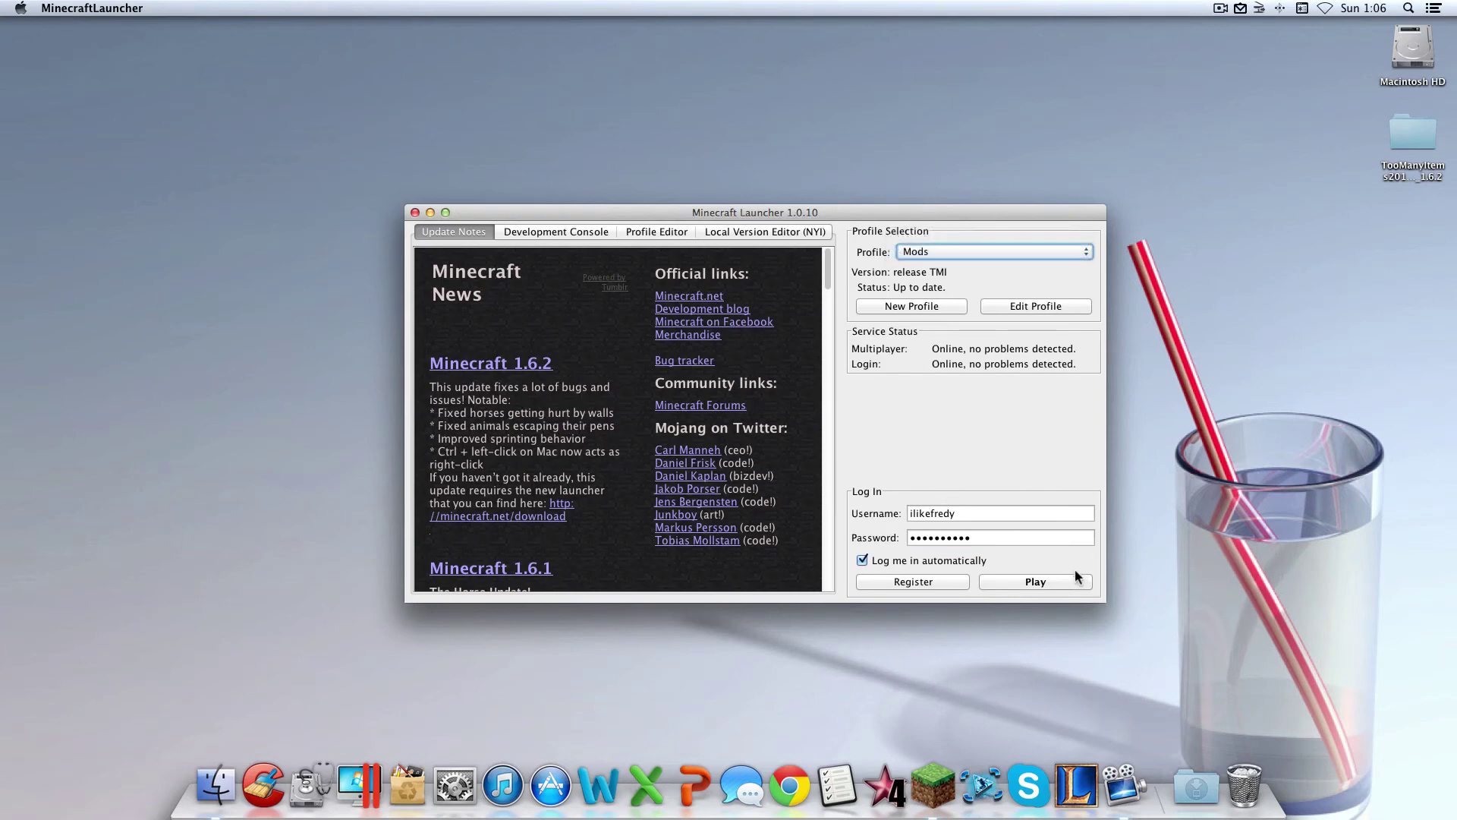
{"action": "left_click", "coordinate": [1037, 582]}
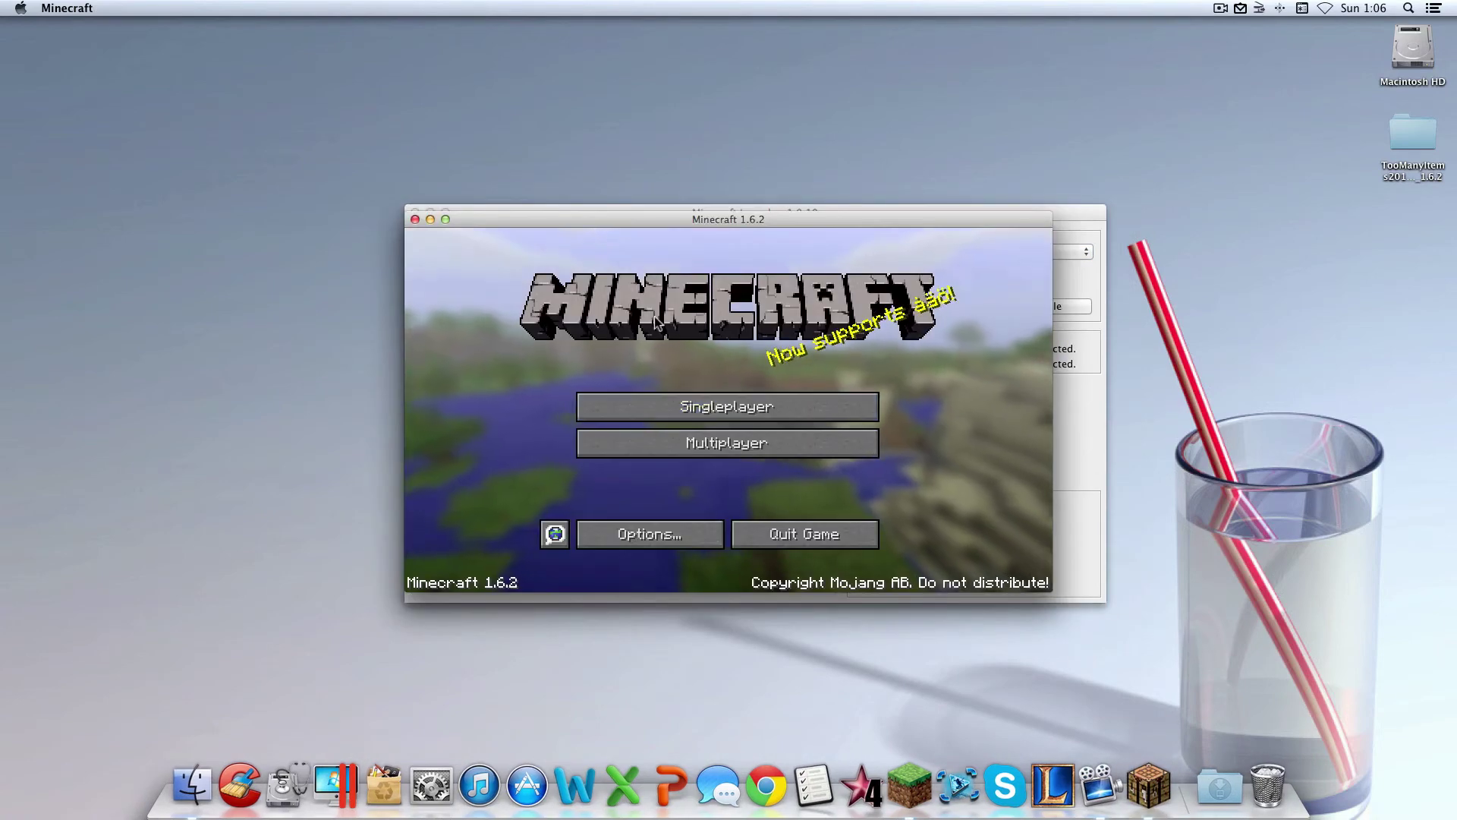
Create a new singleplayer world named TMIfok in Survival mode
{"action": "left_click", "coordinate": [736, 409]}
{"action": "left_click", "coordinate": [812, 516]}
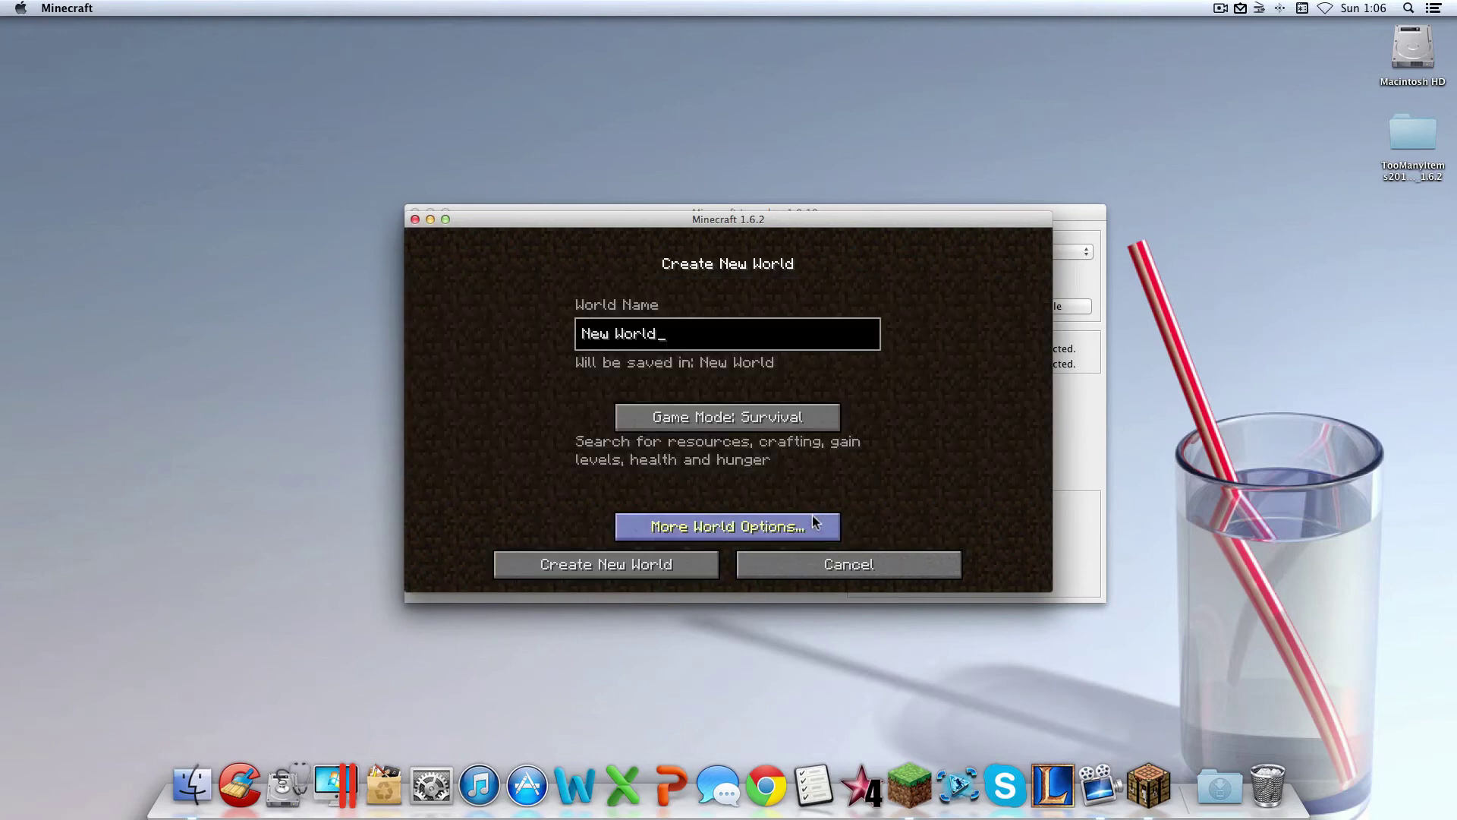
{"action": "key", "text": "BackSpace"}
{"action": "key", "text": "BackSpace"}
{"action": "key", "text": "BackSpace"}
{"action": "key", "text": "BackSpace"}
{"action": "key", "text": "BackSpace"}
{"action": "key", "text": "BackSpace"}
{"action": "key", "text": "BackSpace"}
{"action": "key", "text": "BackSpace"}
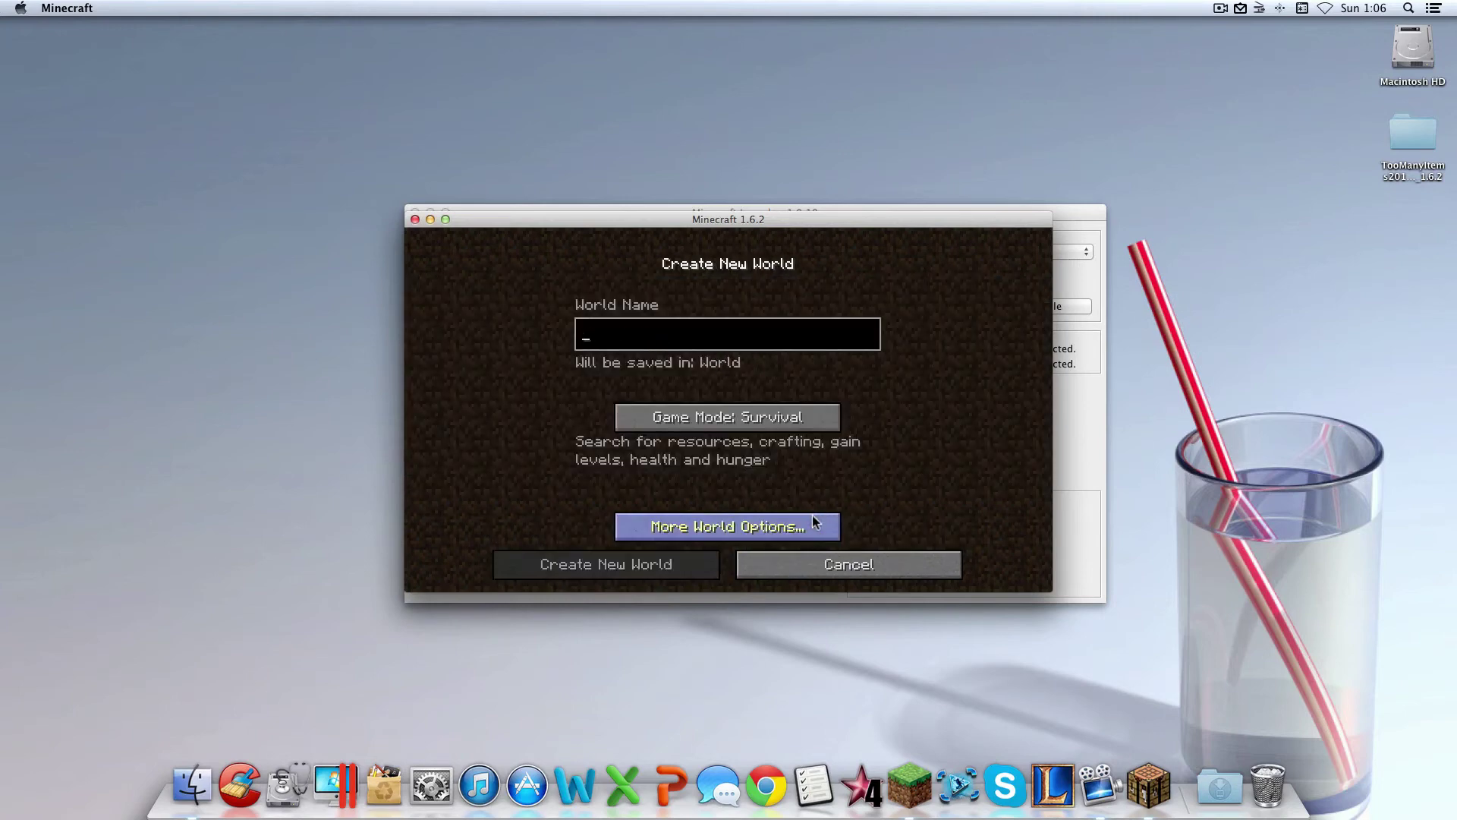
{"action": "type", "text": "TMIfok"}
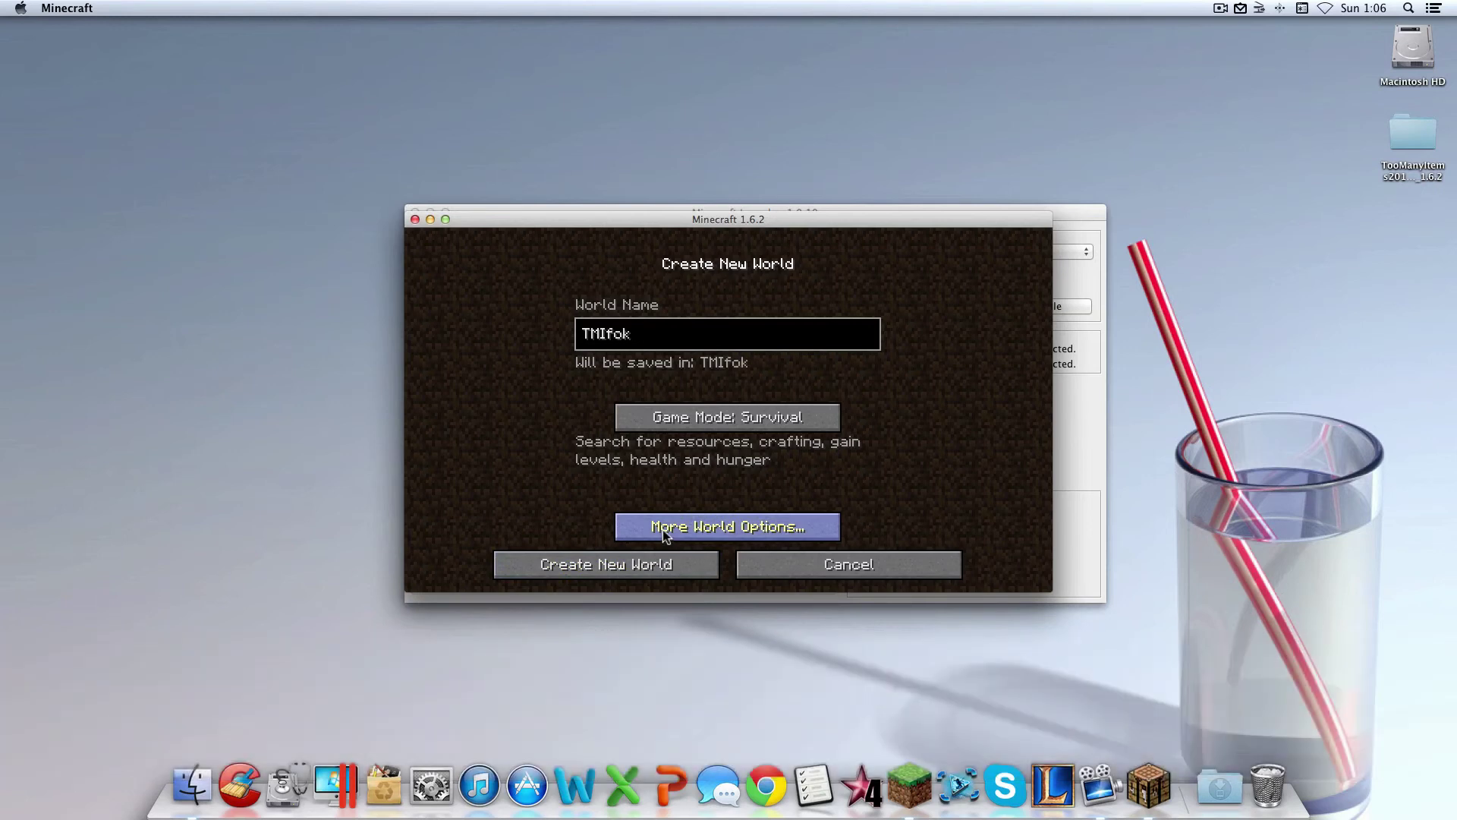
{"action": "left_click", "coordinate": [653, 565]}
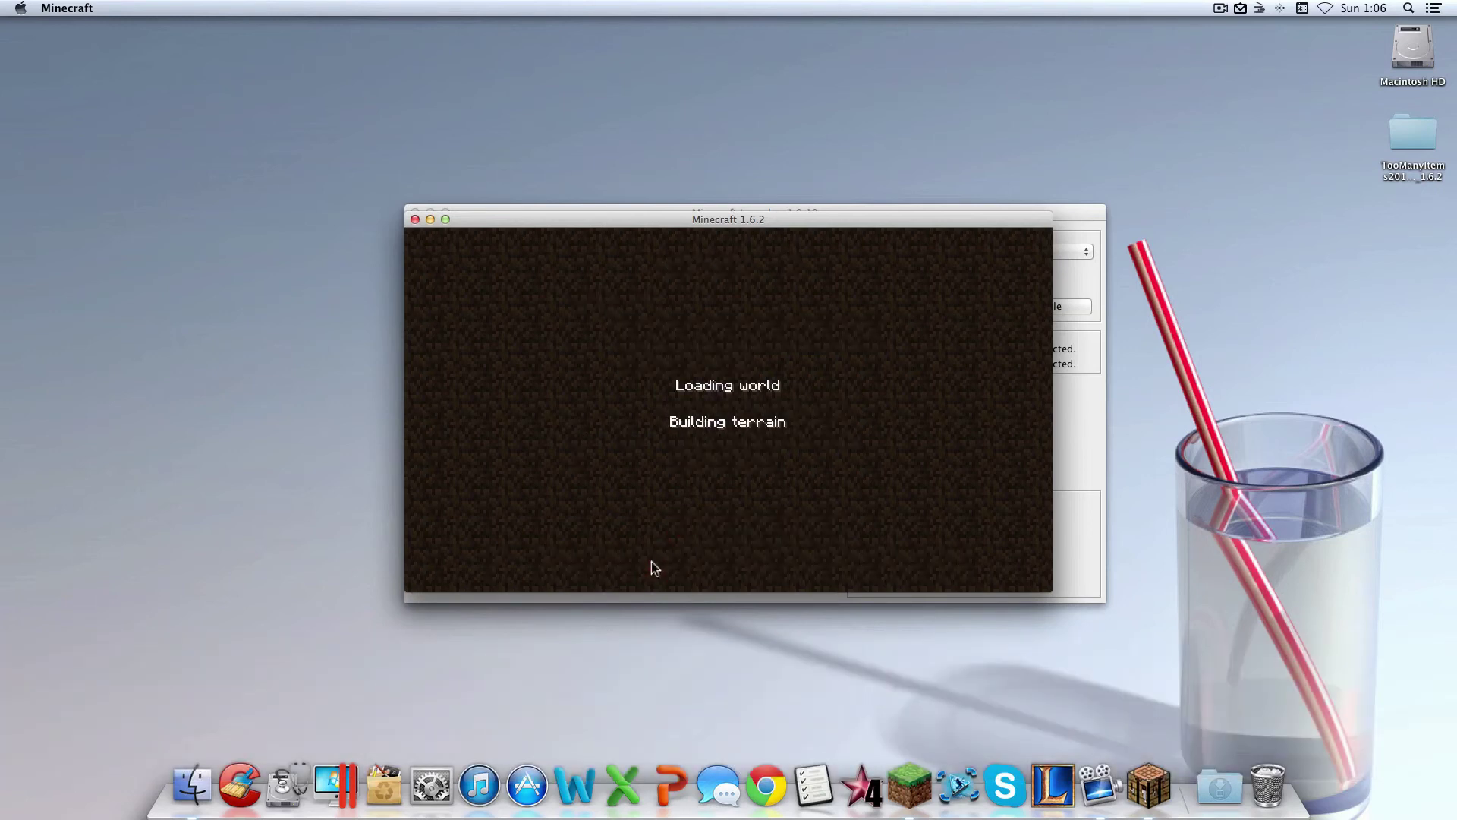
{"action": "left_click", "coordinate": [445, 219]}
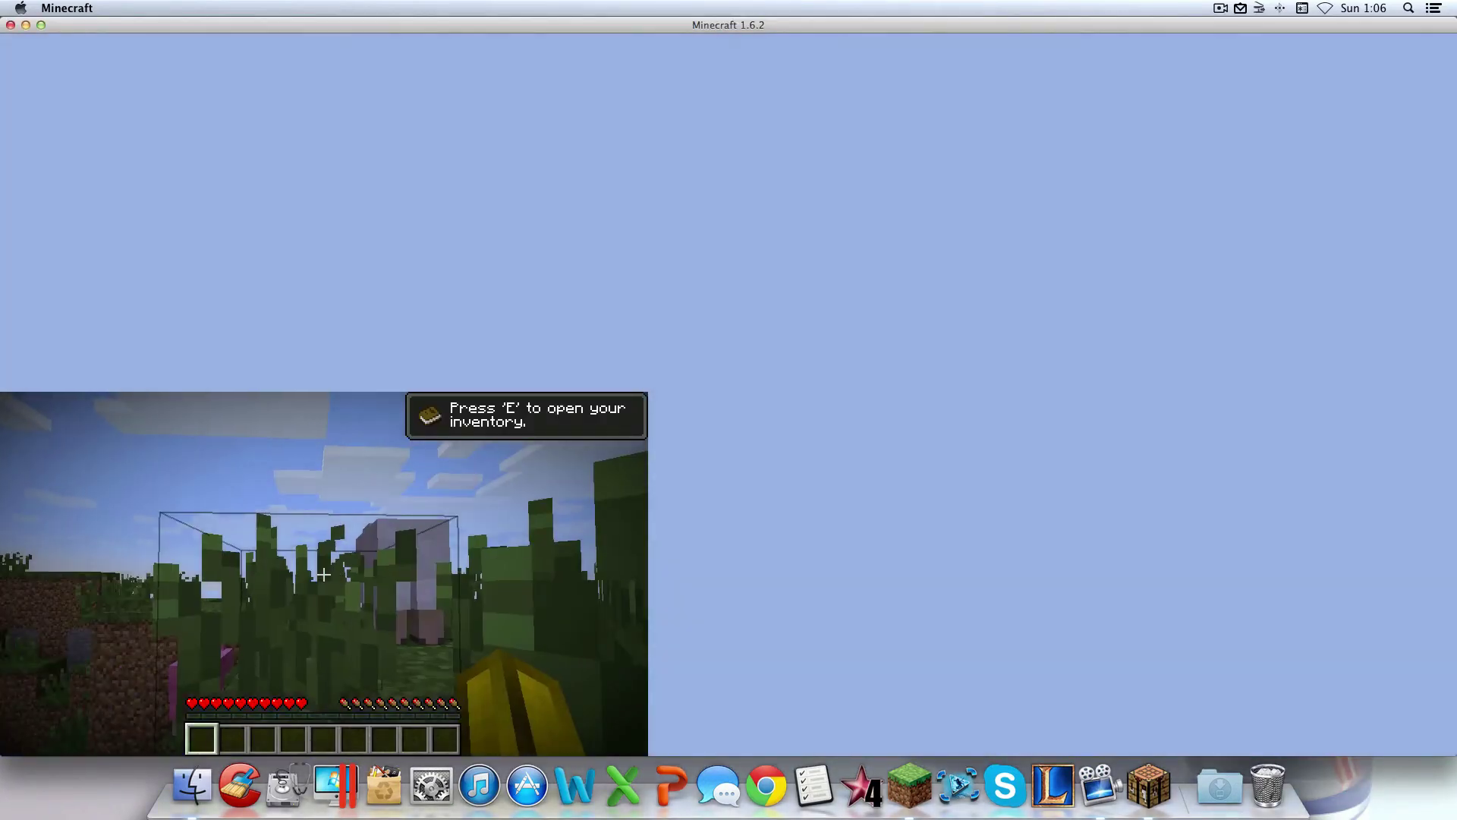
{"action": "key", "text": "Escape"}
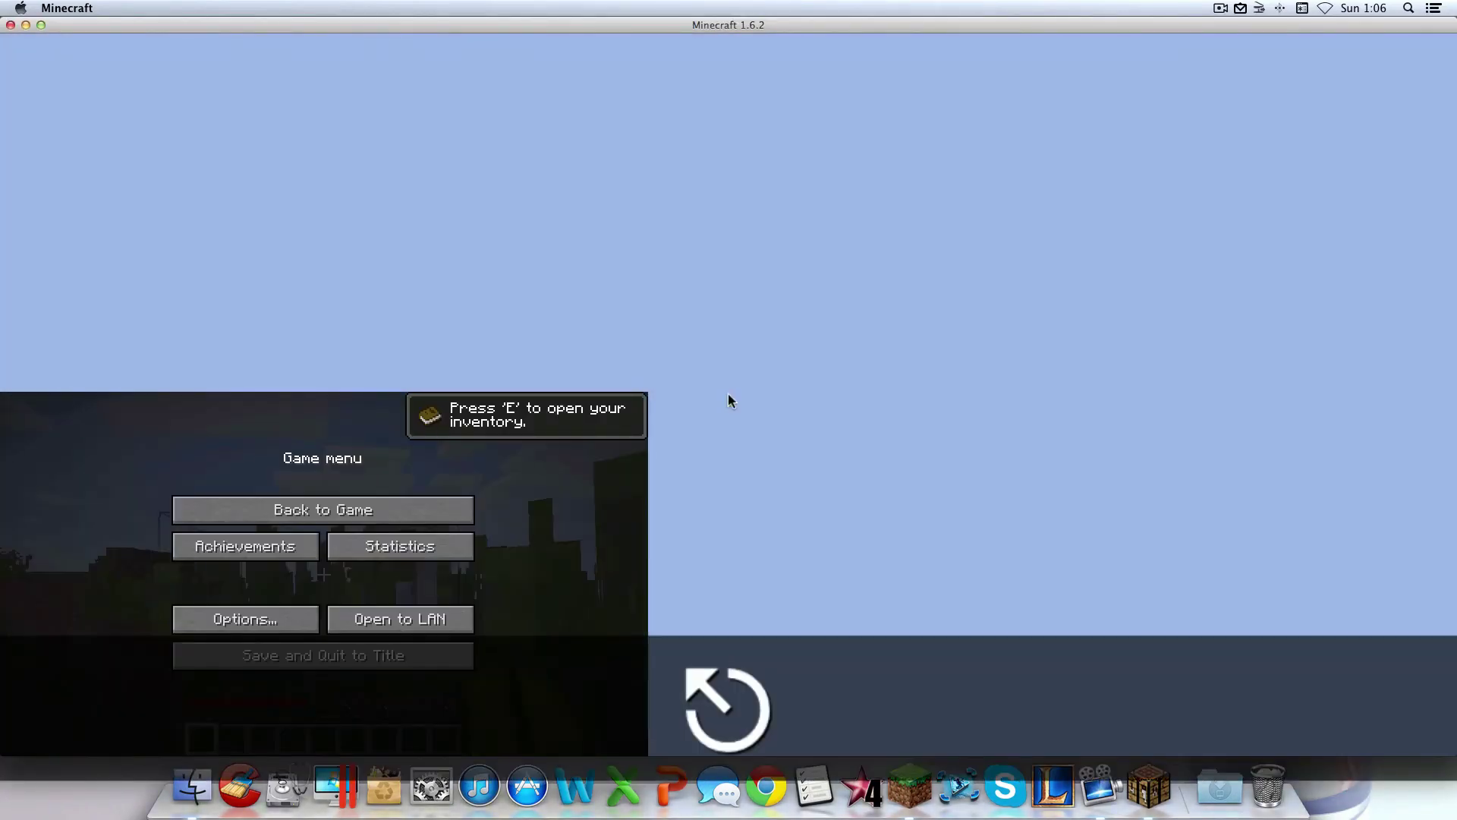
{"action": "left_click", "coordinate": [41, 26]}
{"action": "left_click", "coordinate": [728, 345]}
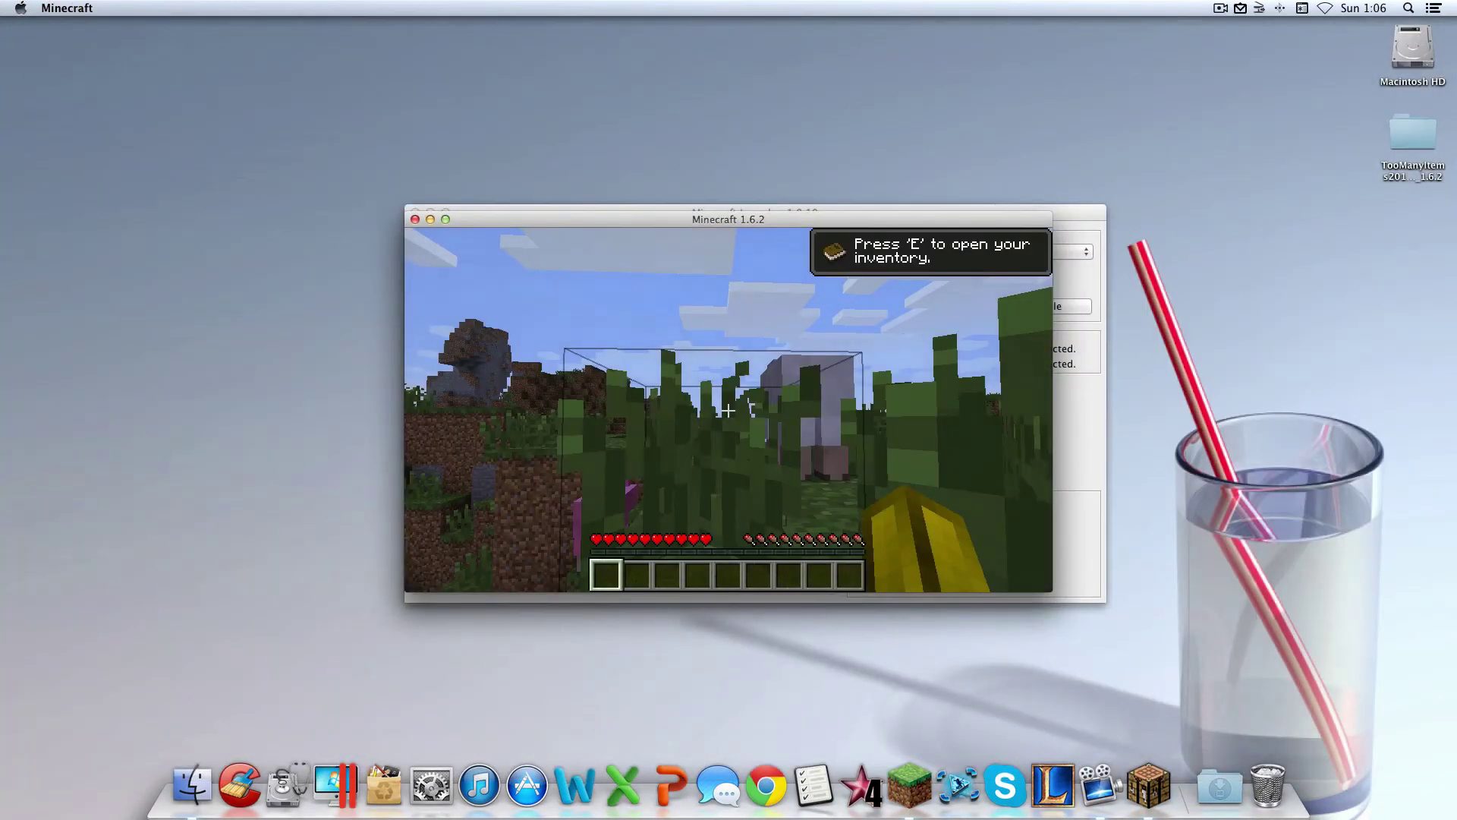
Browse the TooManyItems item pages in the inventory and take a stack of 64 Creepy Sparklers into the hotbar
{"action": "key", "text": "e"}
{"action": "scroll", "coordinate": [950, 522], "scroll_direction": "down", "scroll_amount": 2}
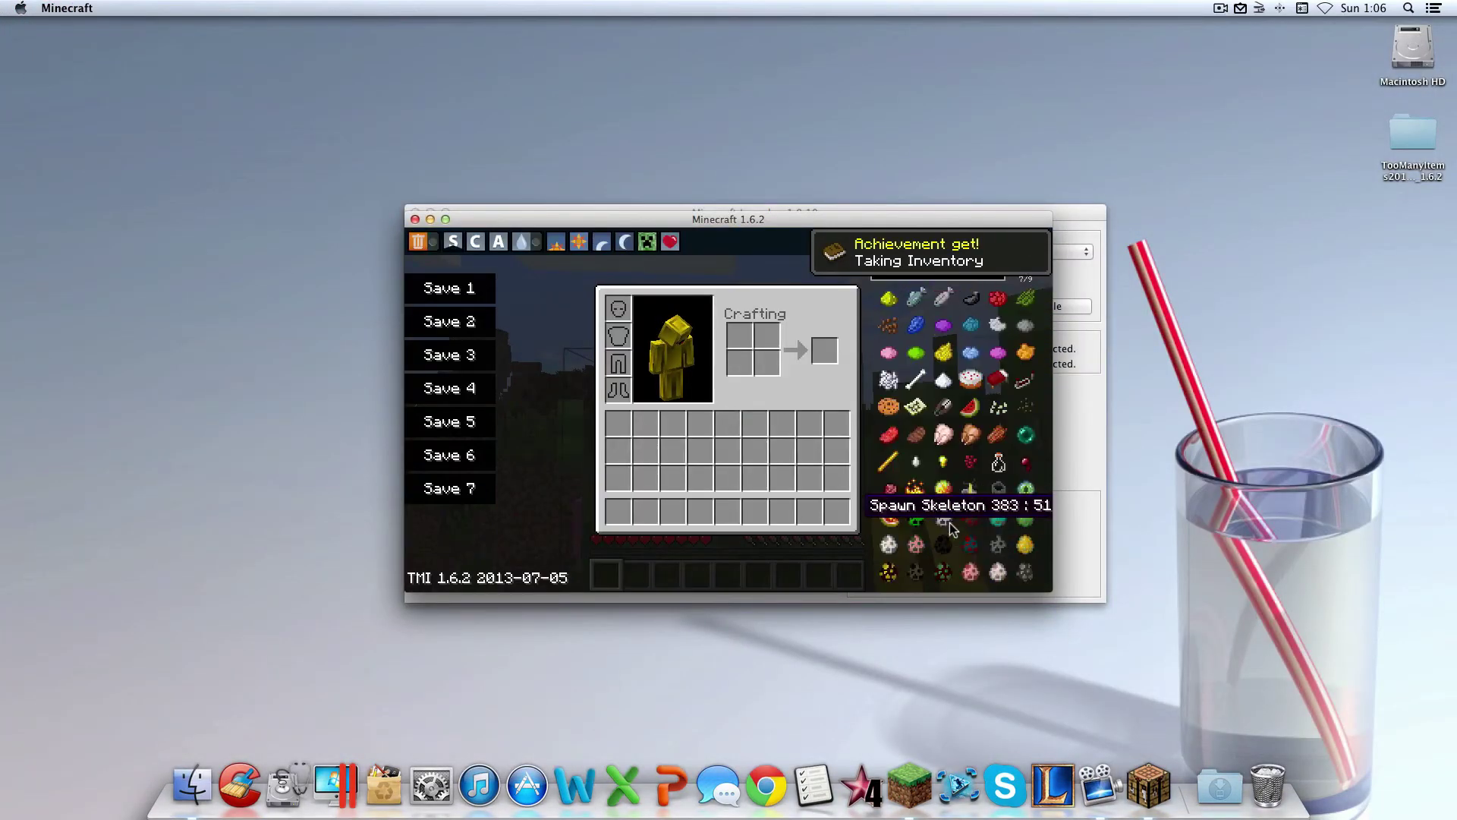
{"action": "scroll", "coordinate": [950, 528], "scroll_direction": "up", "scroll_amount": 2}
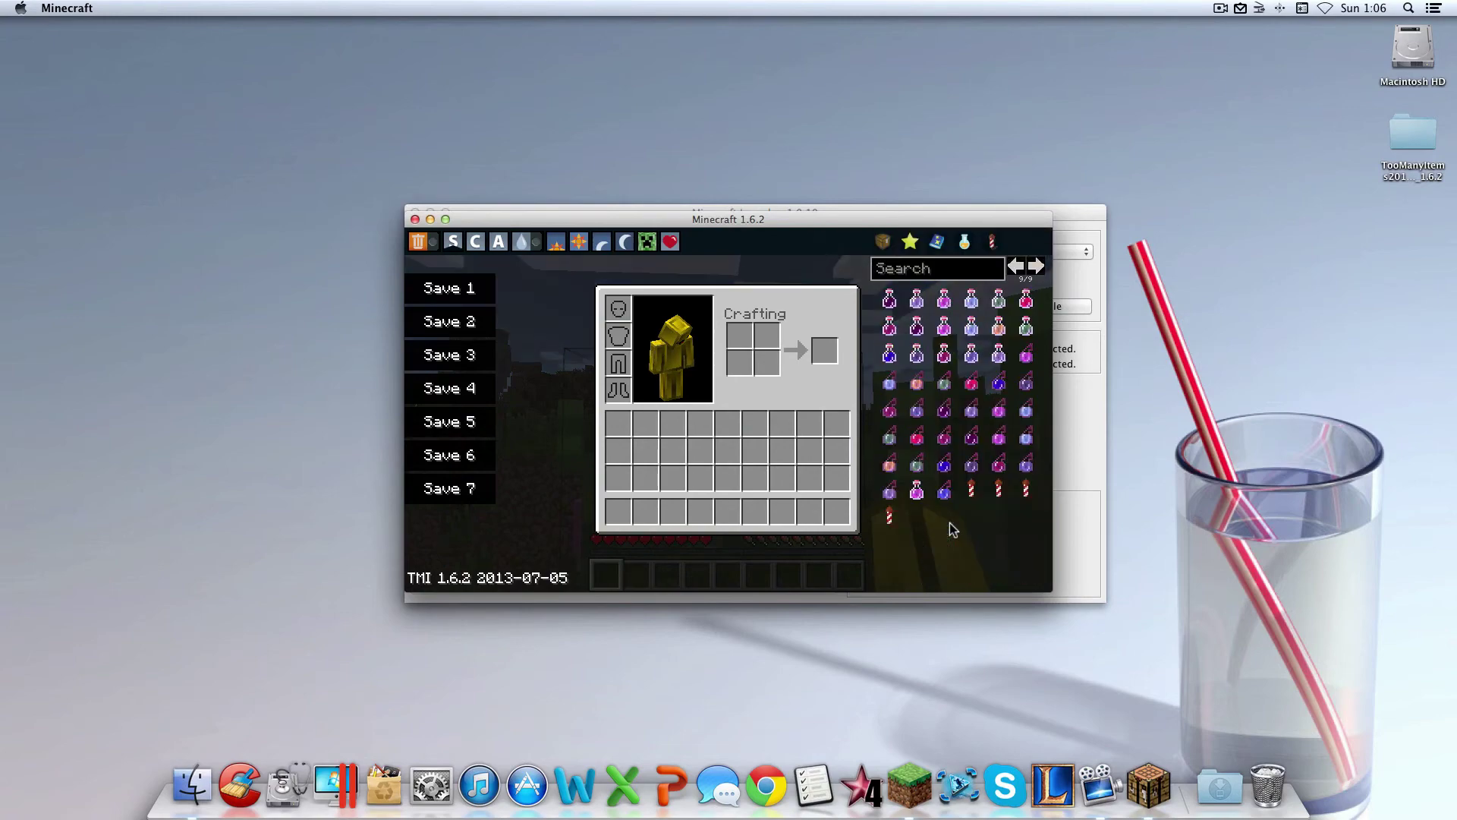
{"action": "key", "text": "e"}
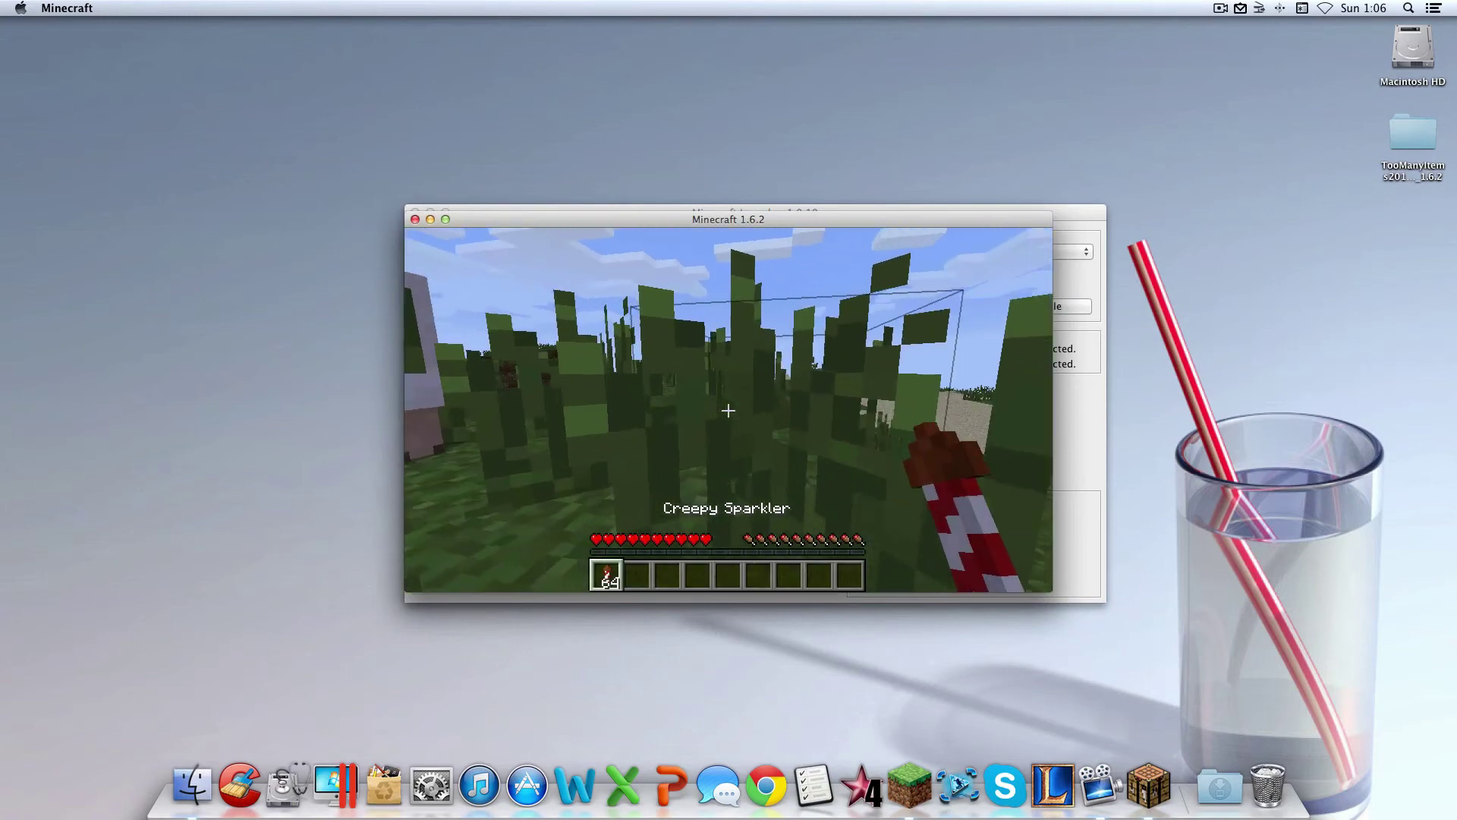
Launch Creepy Sparkler fireworks repeatedly from the grass while moving around the starting area
{"action": "right_click", "coordinate": [729, 410]}
{"action": "right_click", "coordinate": [729, 410]}
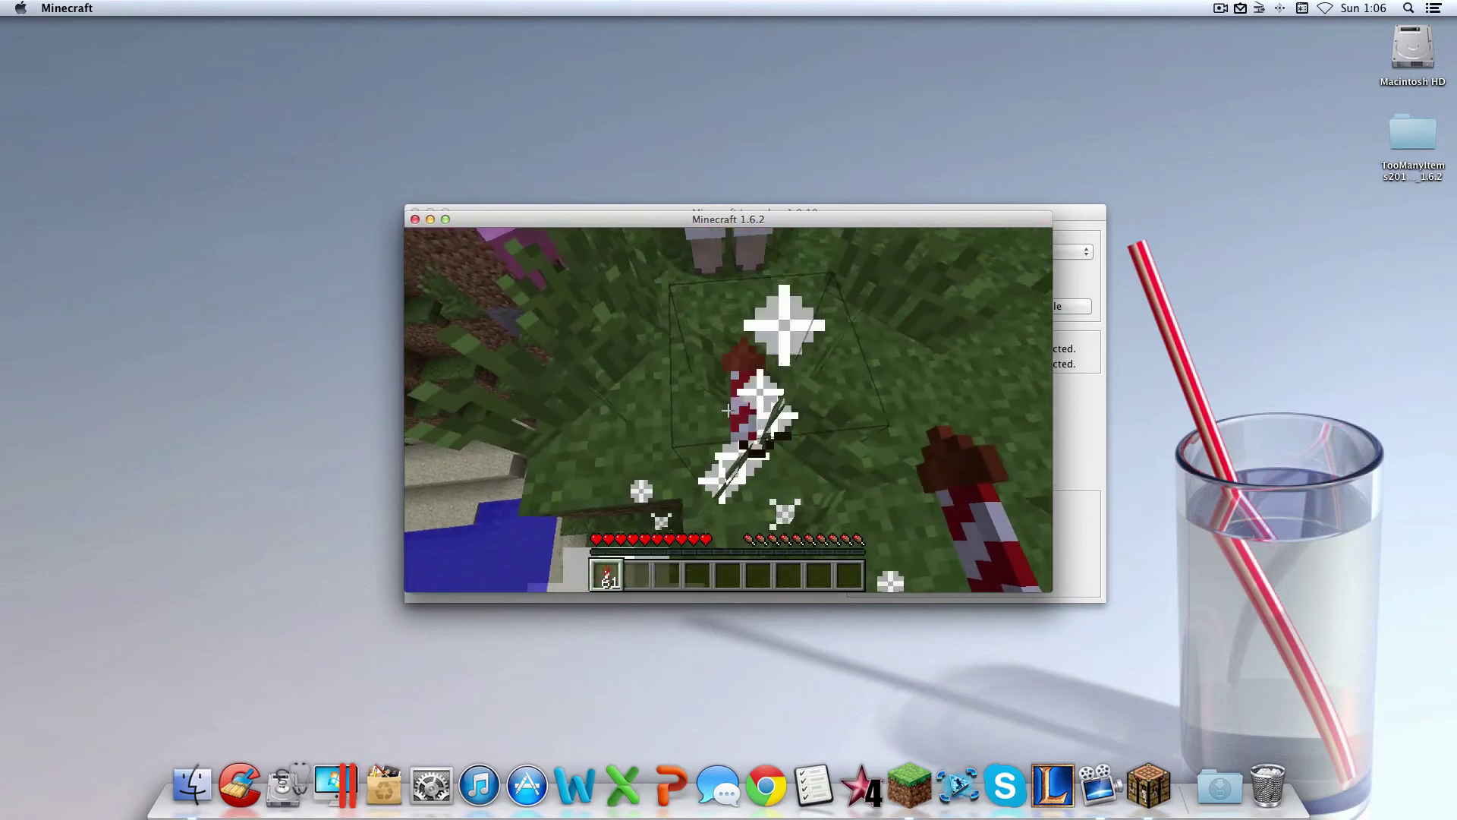
{"action": "right_click", "coordinate": [729, 409]}
{"action": "right_click", "coordinate": [729, 410]}
{"action": "right_click", "coordinate": [728, 410]}
{"action": "right_click", "coordinate": [729, 410]}
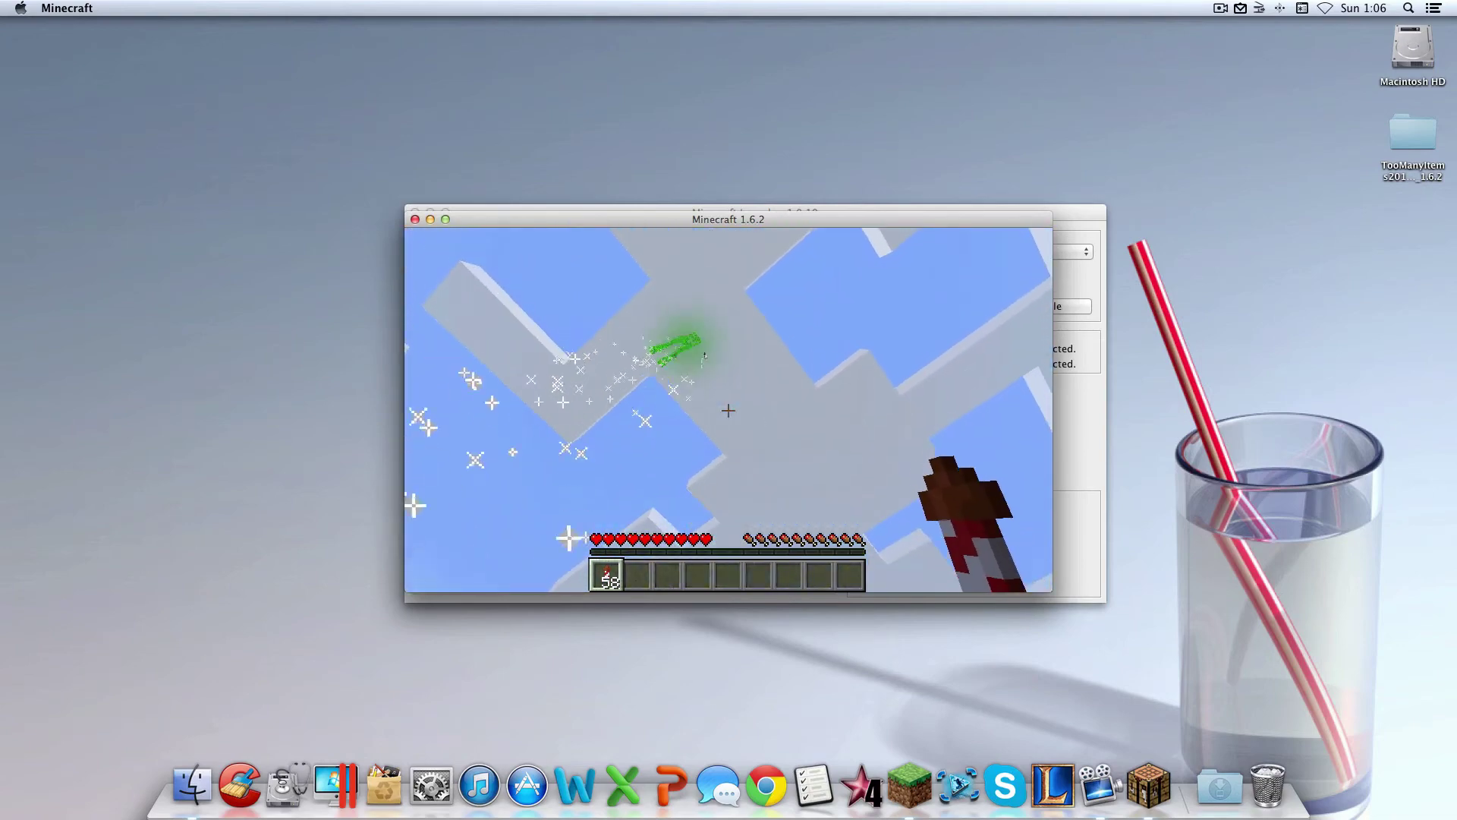
{"action": "right_click", "coordinate": [728, 410]}
{"action": "right_click", "coordinate": [729, 410]}
{"action": "right_click", "coordinate": [728, 410]}
{"action": "right_click", "coordinate": [728, 410]}
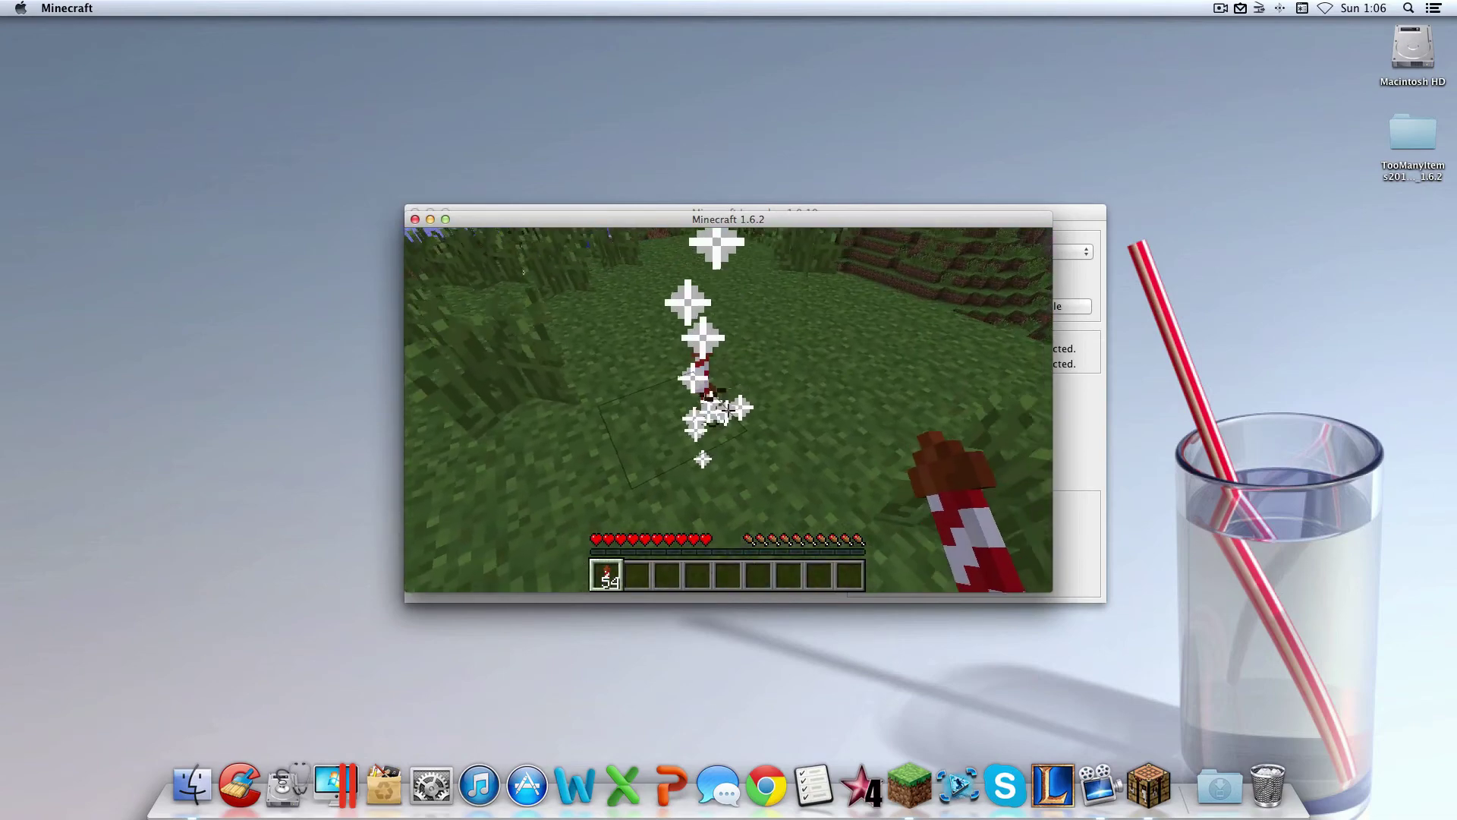
{"action": "right_click", "coordinate": [729, 410]}
{"action": "right_click", "coordinate": [729, 410]}
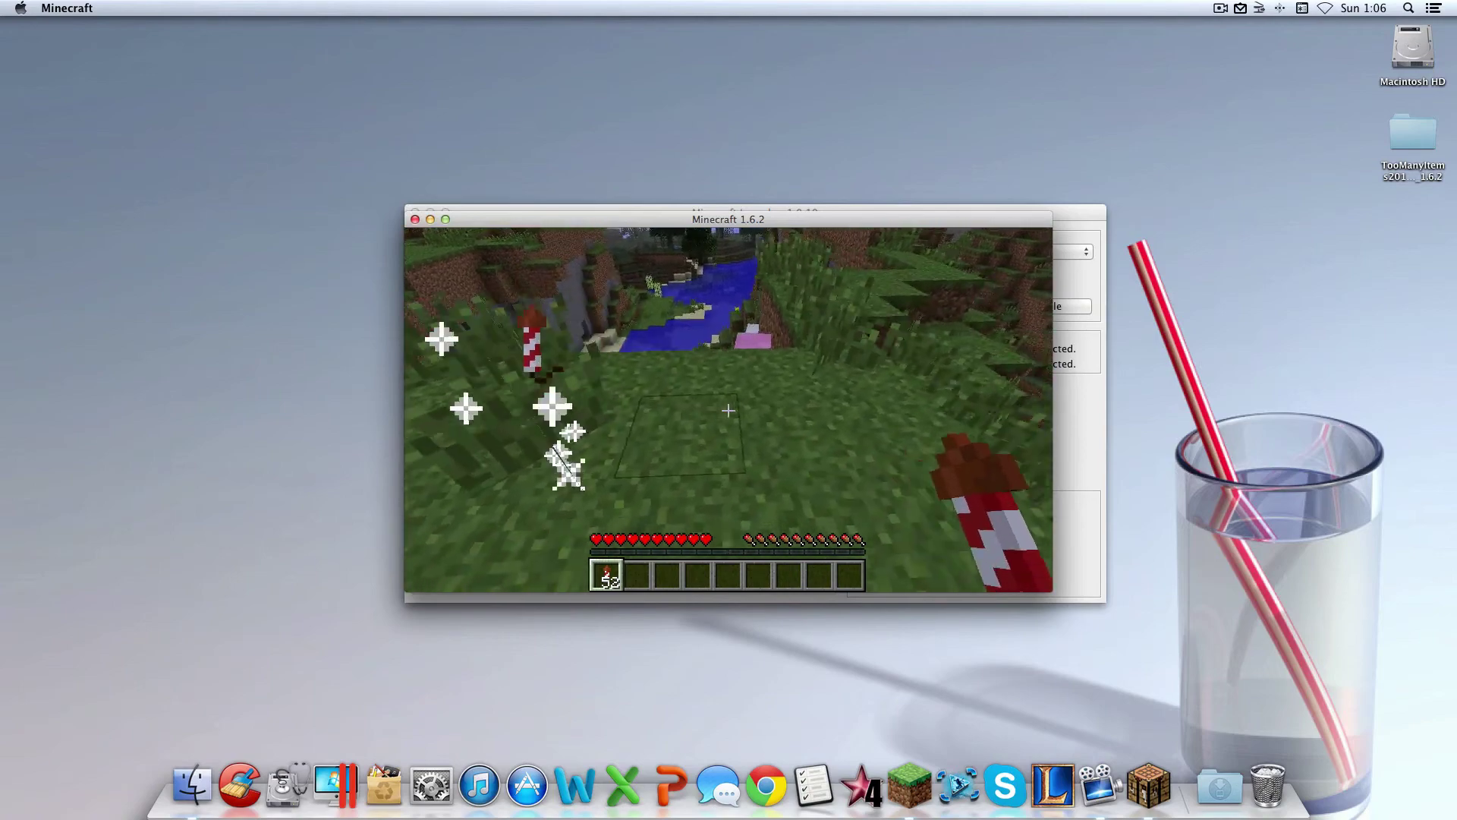
{"action": "right_click", "coordinate": [729, 410]}
{"action": "right_click", "coordinate": [729, 410]}
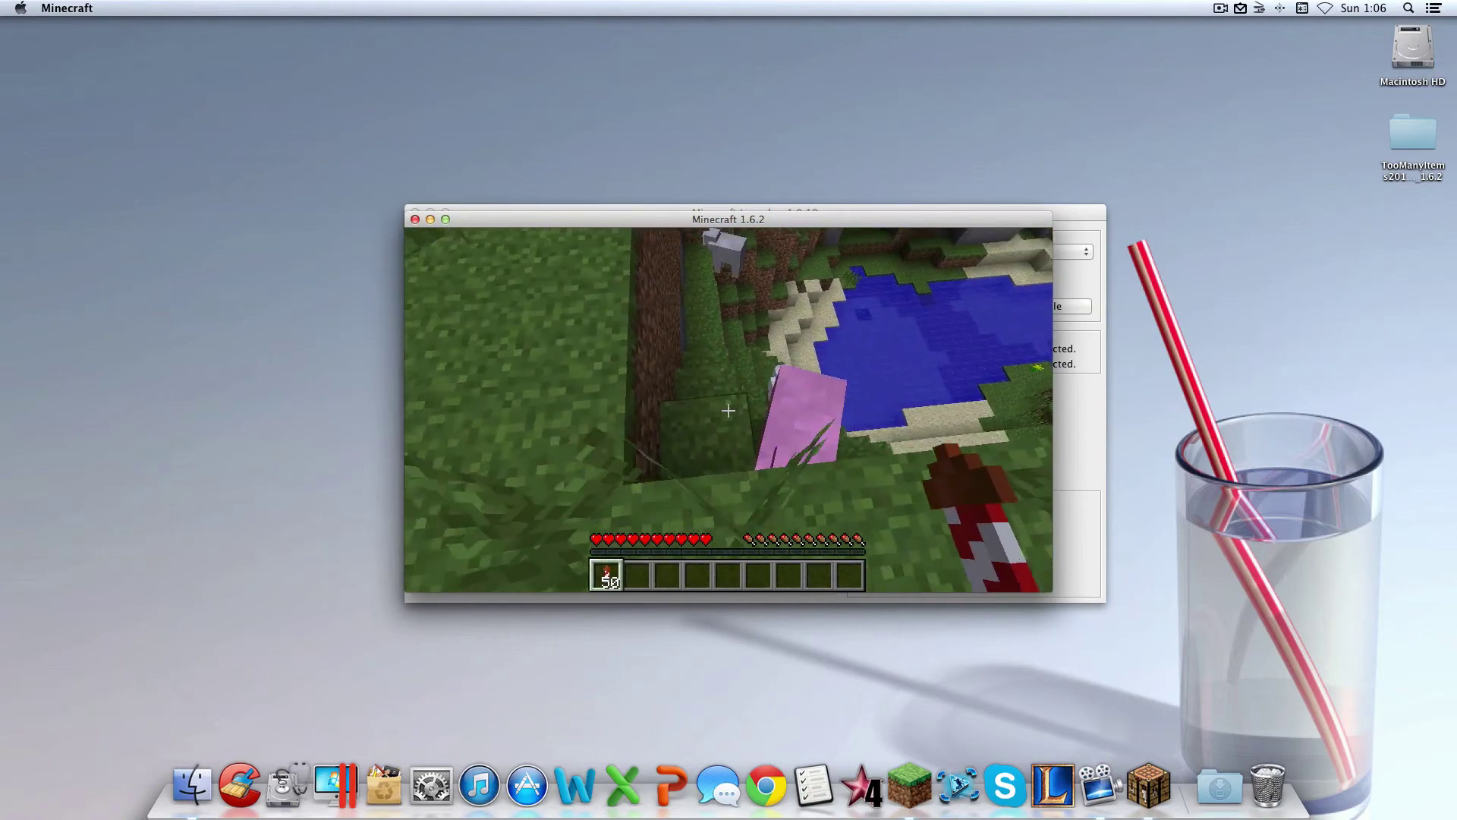
{"action": "right_click", "coordinate": [729, 410]}
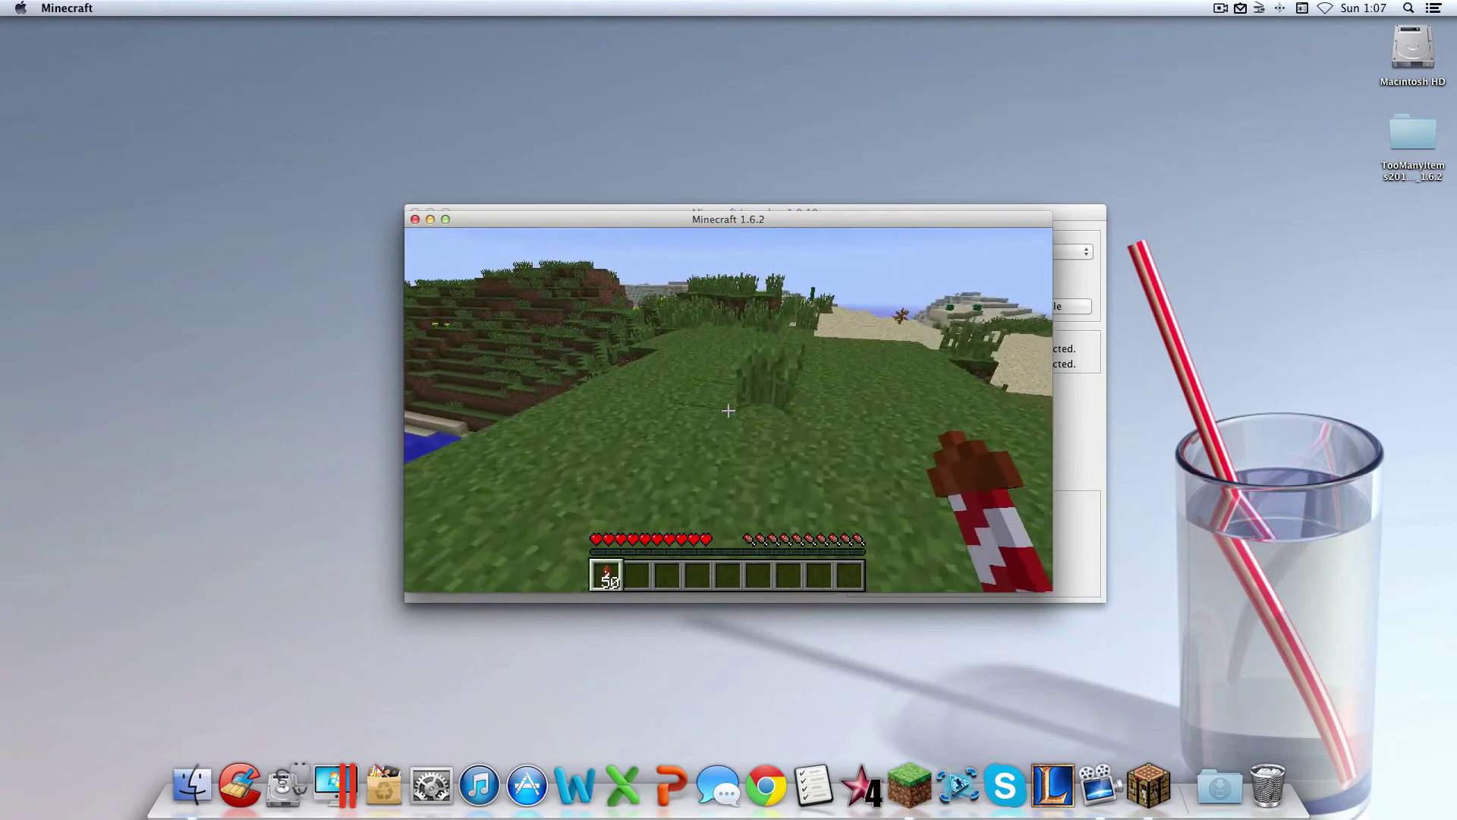
{"action": "right_click", "coordinate": [729, 410]}
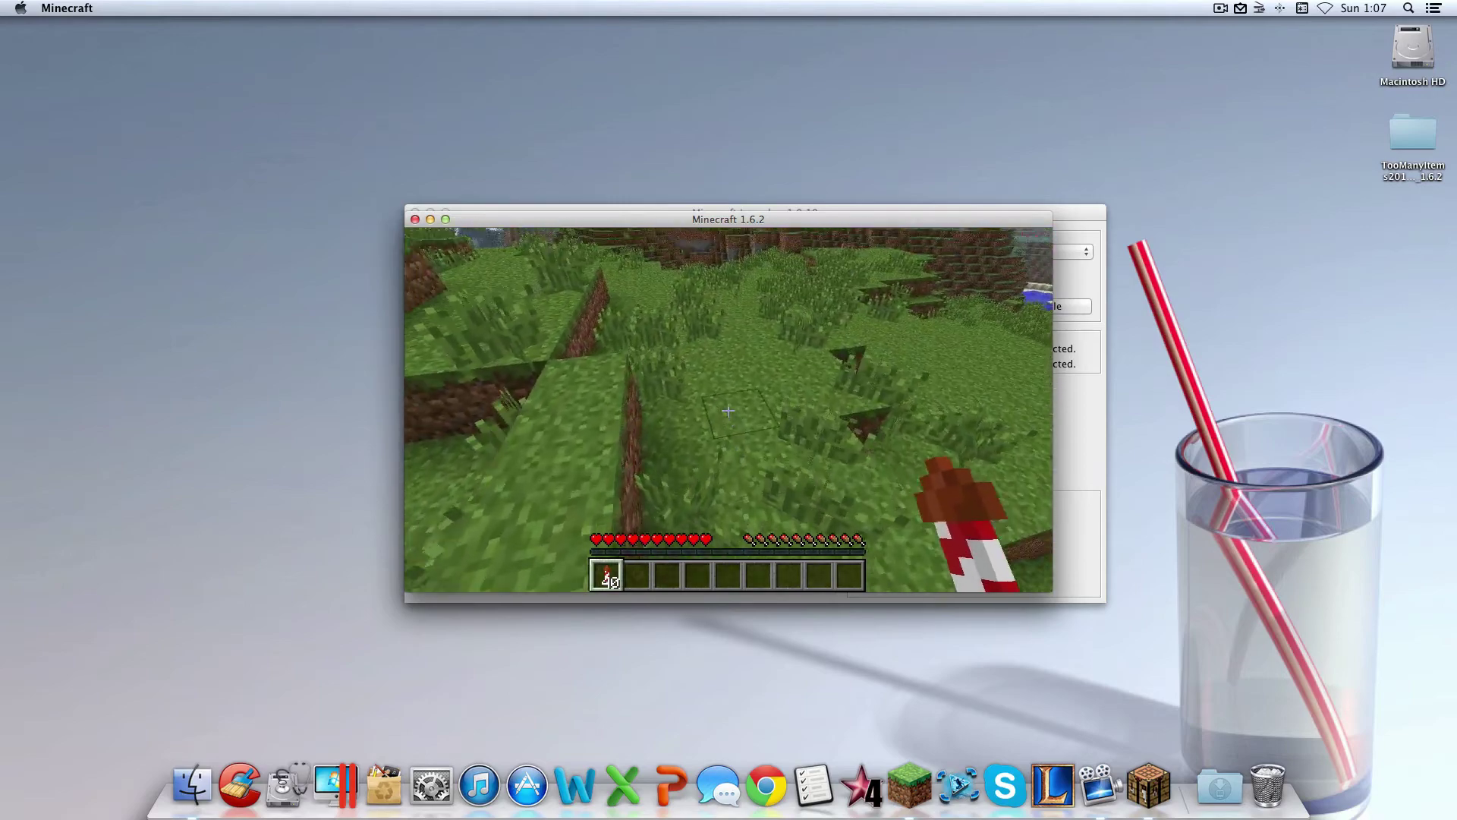
{"action": "right_click", "coordinate": [728, 411]}
{"action": "right_click", "coordinate": [728, 411]}
{"action": "right_click", "coordinate": [728, 410]}
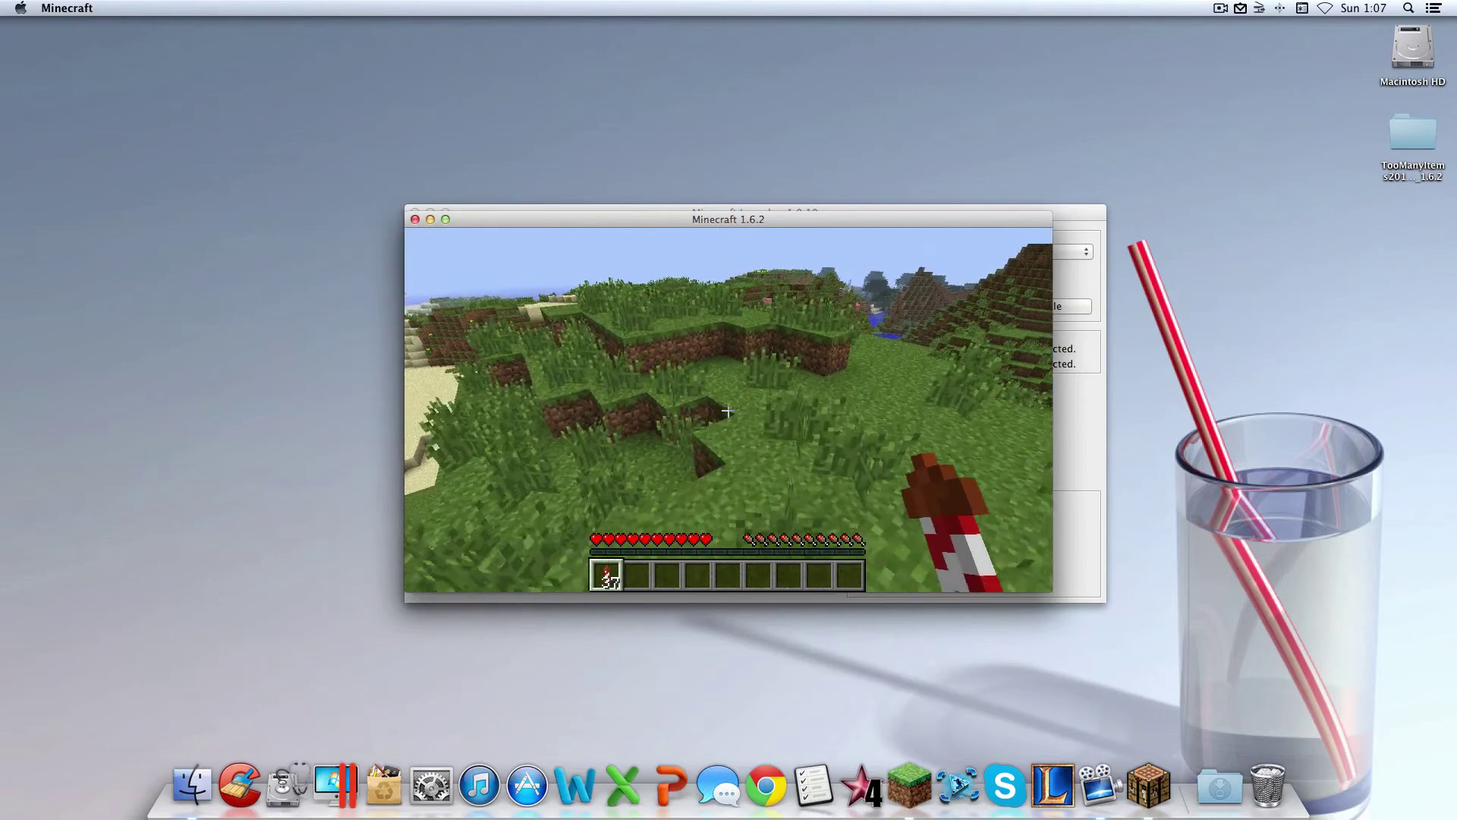
{"action": "scroll", "coordinate": [728, 411], "scroll_direction": "down", "scroll_amount": 1}
{"action": "scroll", "coordinate": [728, 411], "scroll_direction": "up", "scroll_amount": 1}
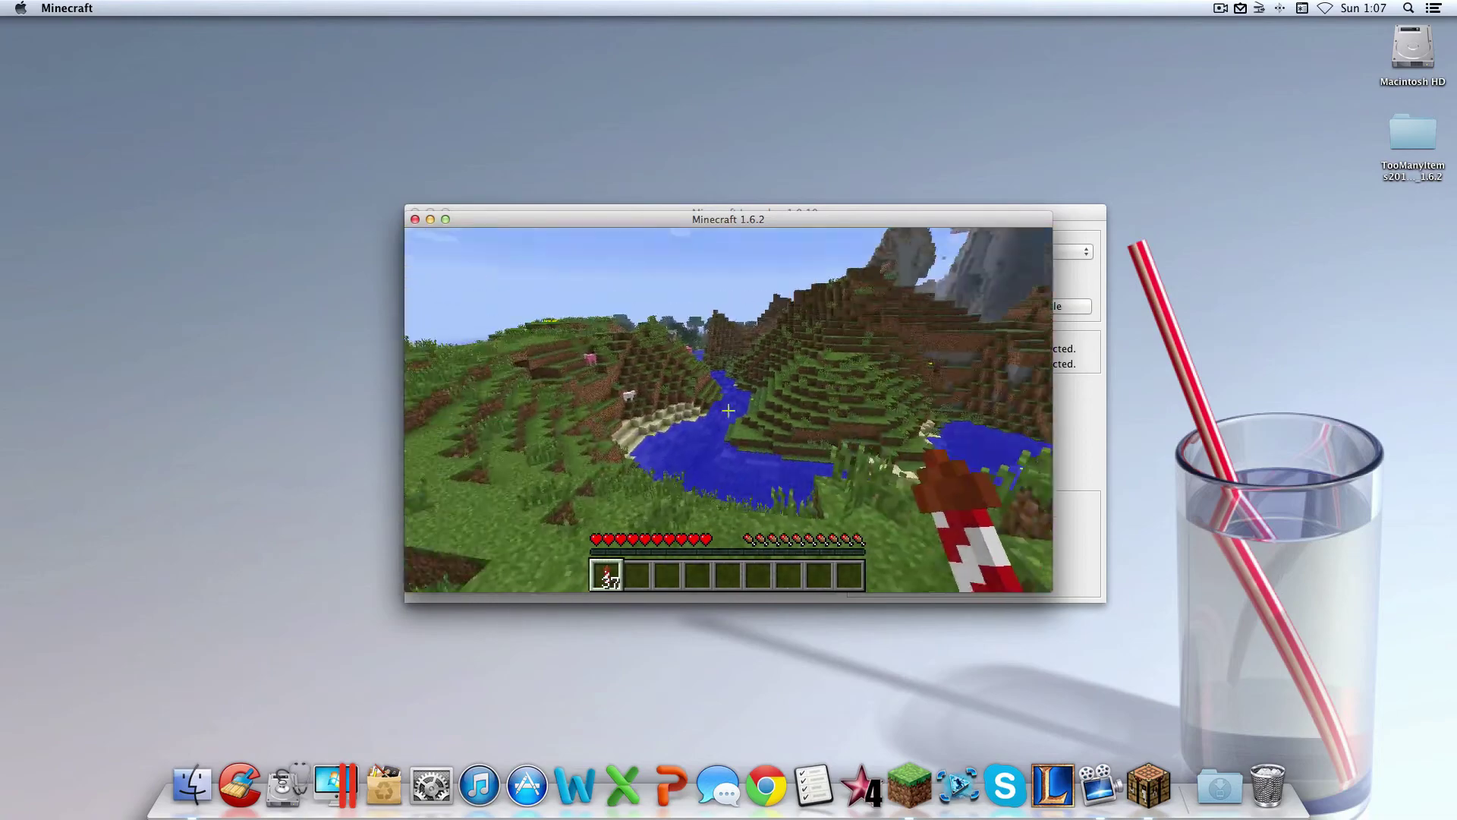
{"action": "right_click", "coordinate": [728, 411]}
{"action": "right_click", "coordinate": [728, 411]}
{"action": "right_click", "coordinate": [728, 411]}
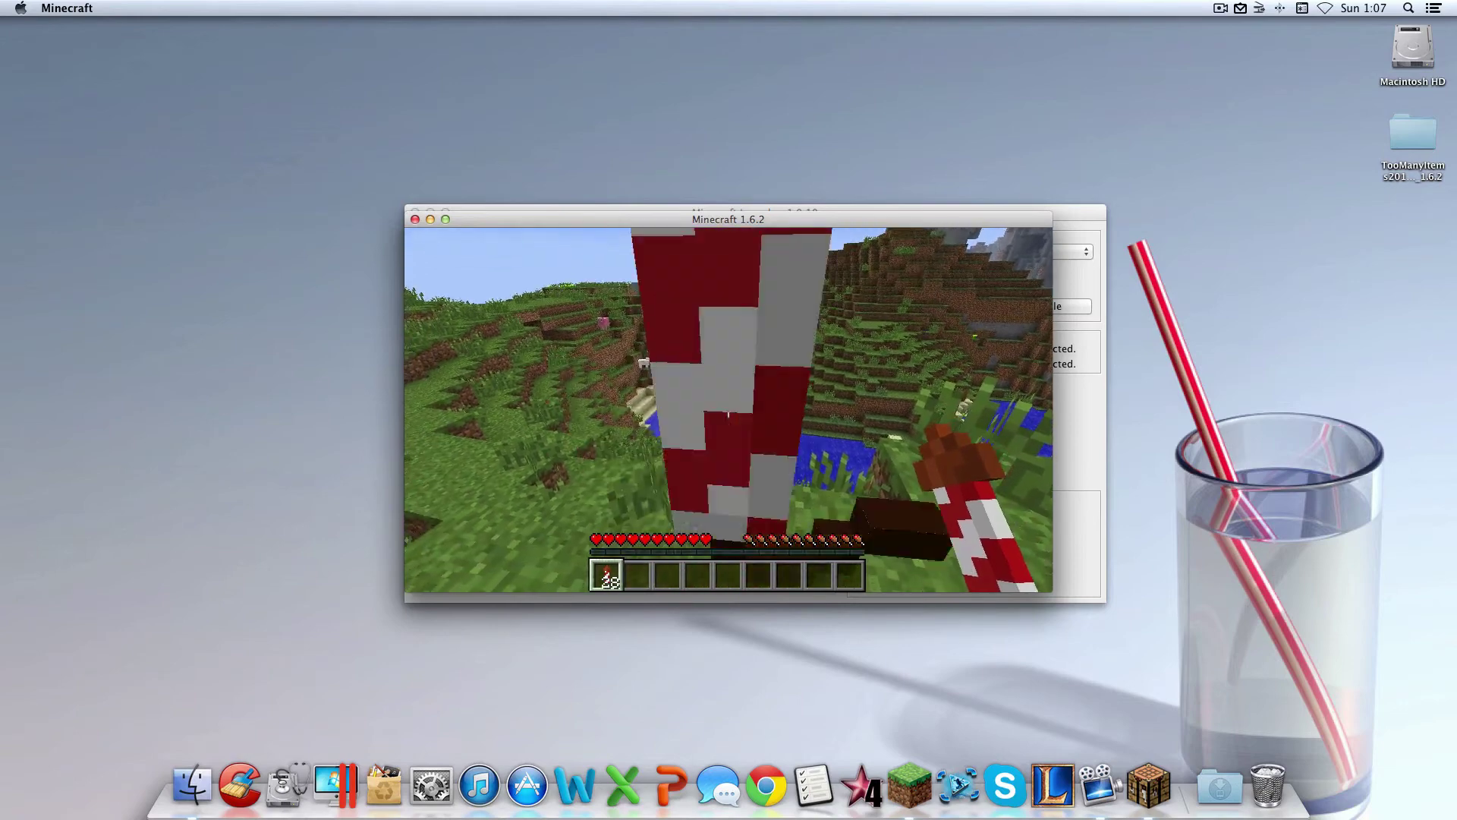
{"action": "right_click", "coordinate": [728, 411]}
{"action": "right_click", "coordinate": [728, 410]}
{"action": "right_click", "coordinate": [728, 410]}
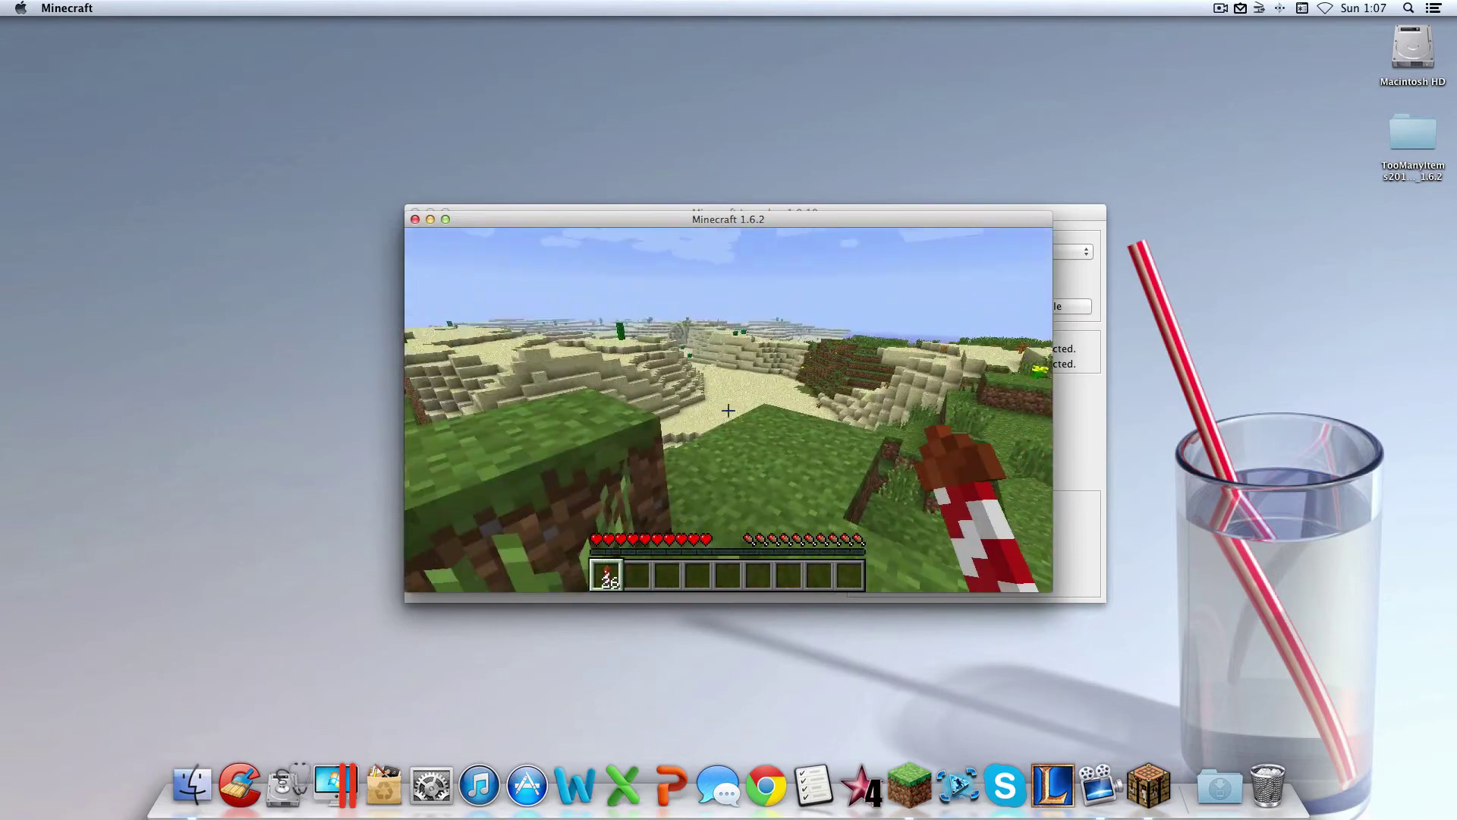
Pause the game, enlarge its window to fill the screen and resume playing
{"action": "key", "text": "Escape"}
{"action": "left_click", "coordinate": [446, 218]}
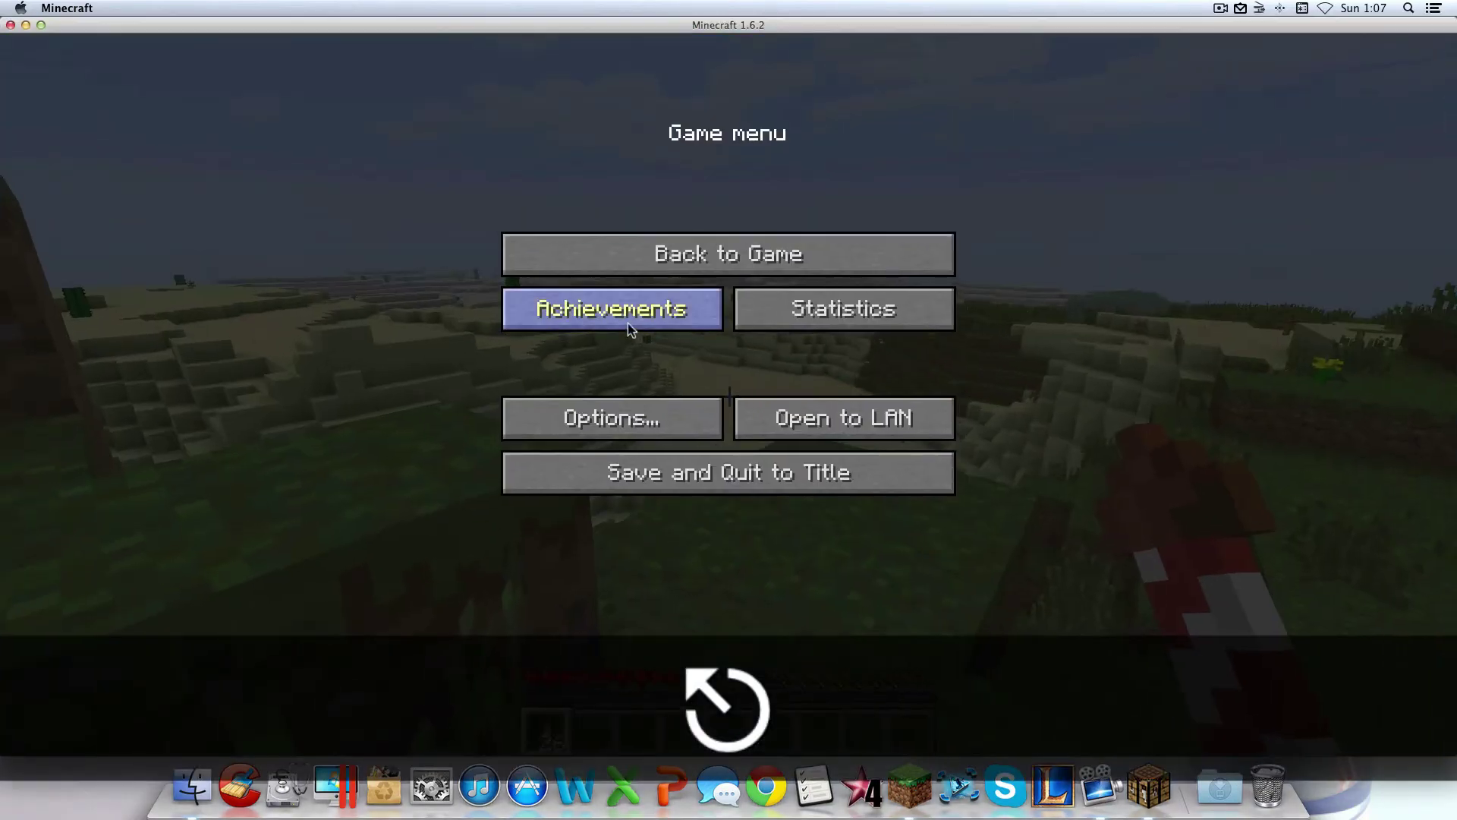
{"action": "key", "text": "Escape"}
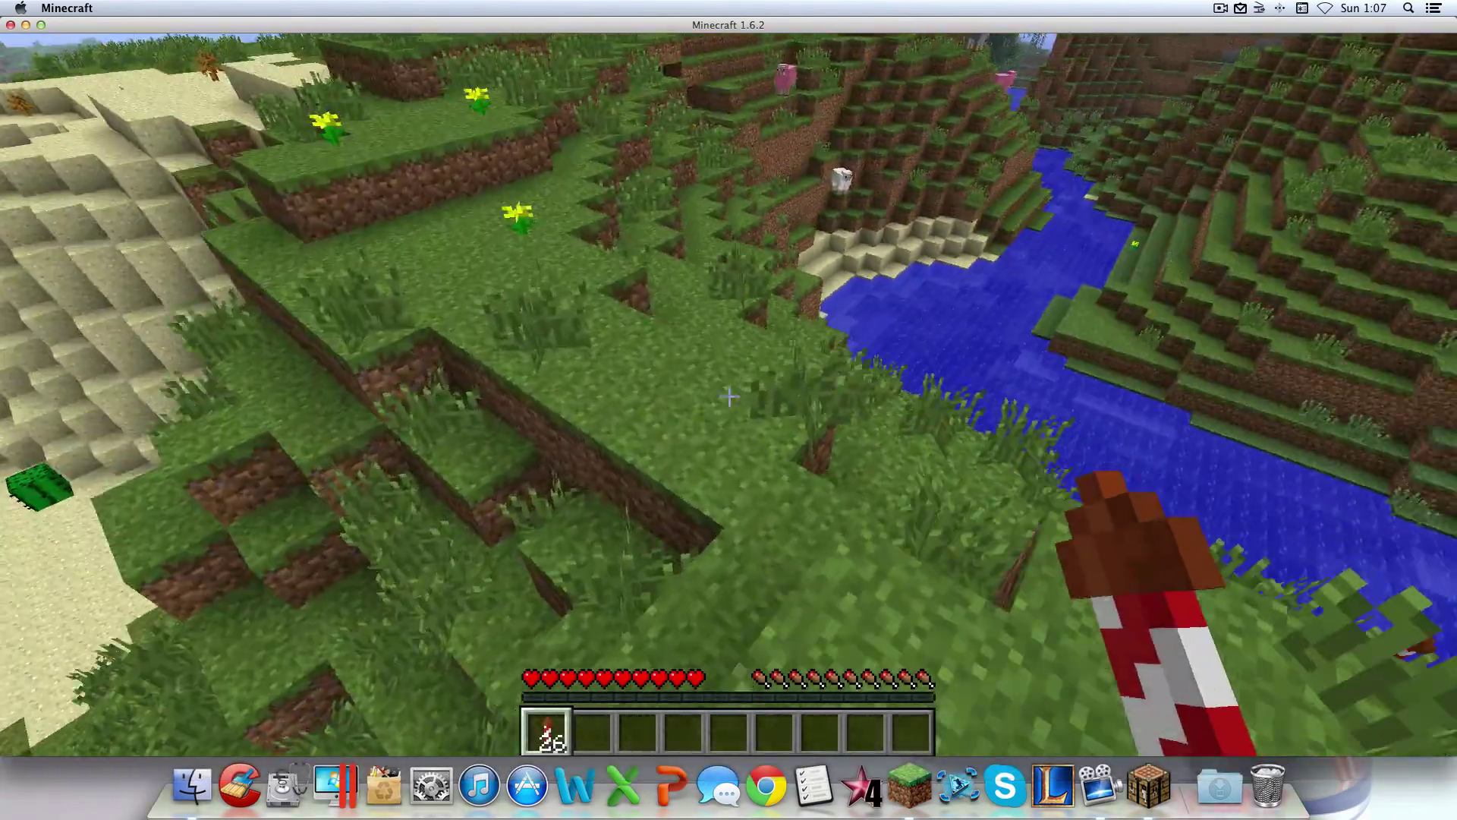
Walk forward across the grassy hill above the river, holding the Creepy Sparklers
{"action": "key", "text": "w"}
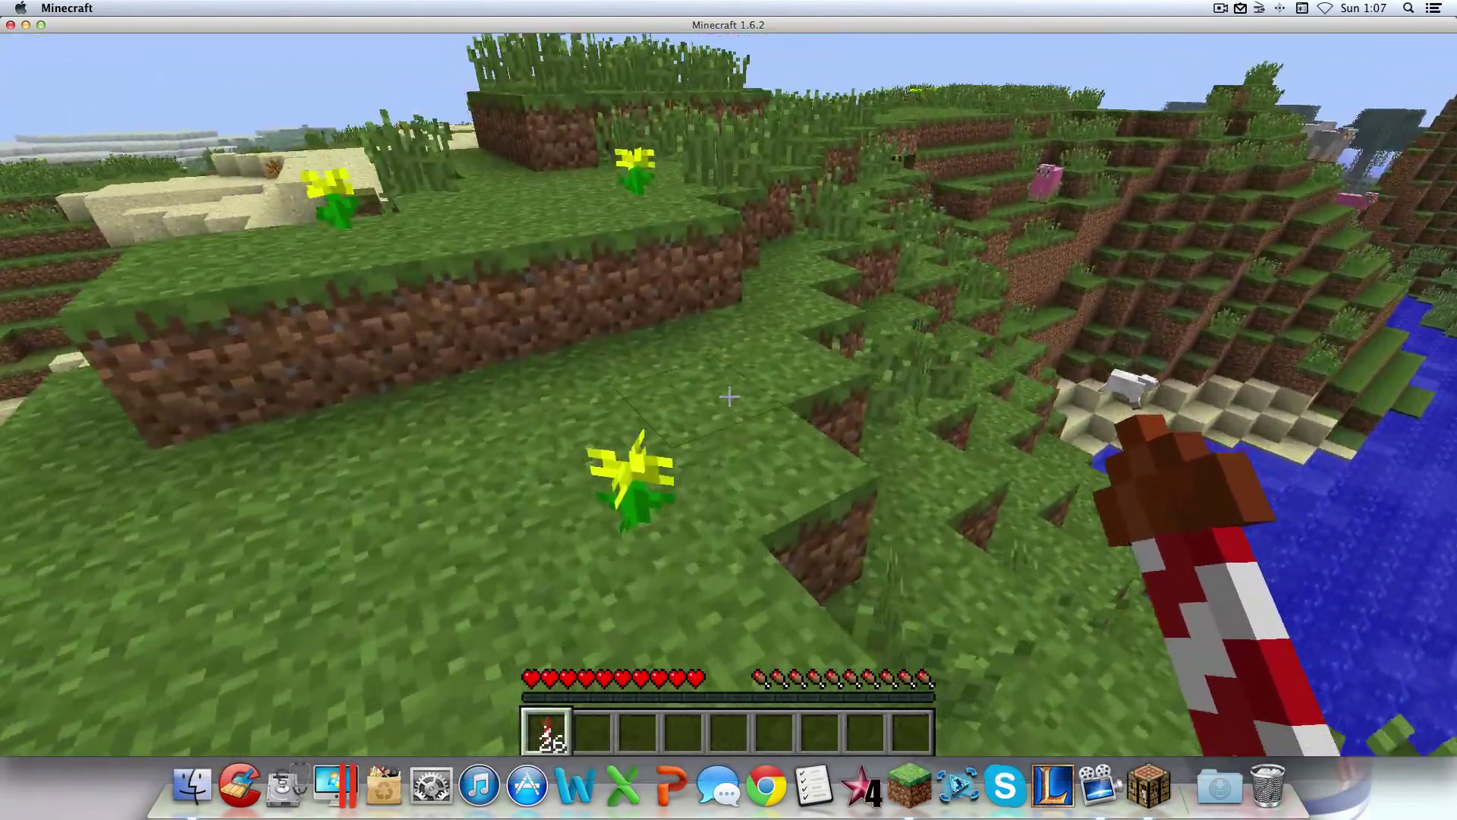
{"action": "key", "text": "w"}
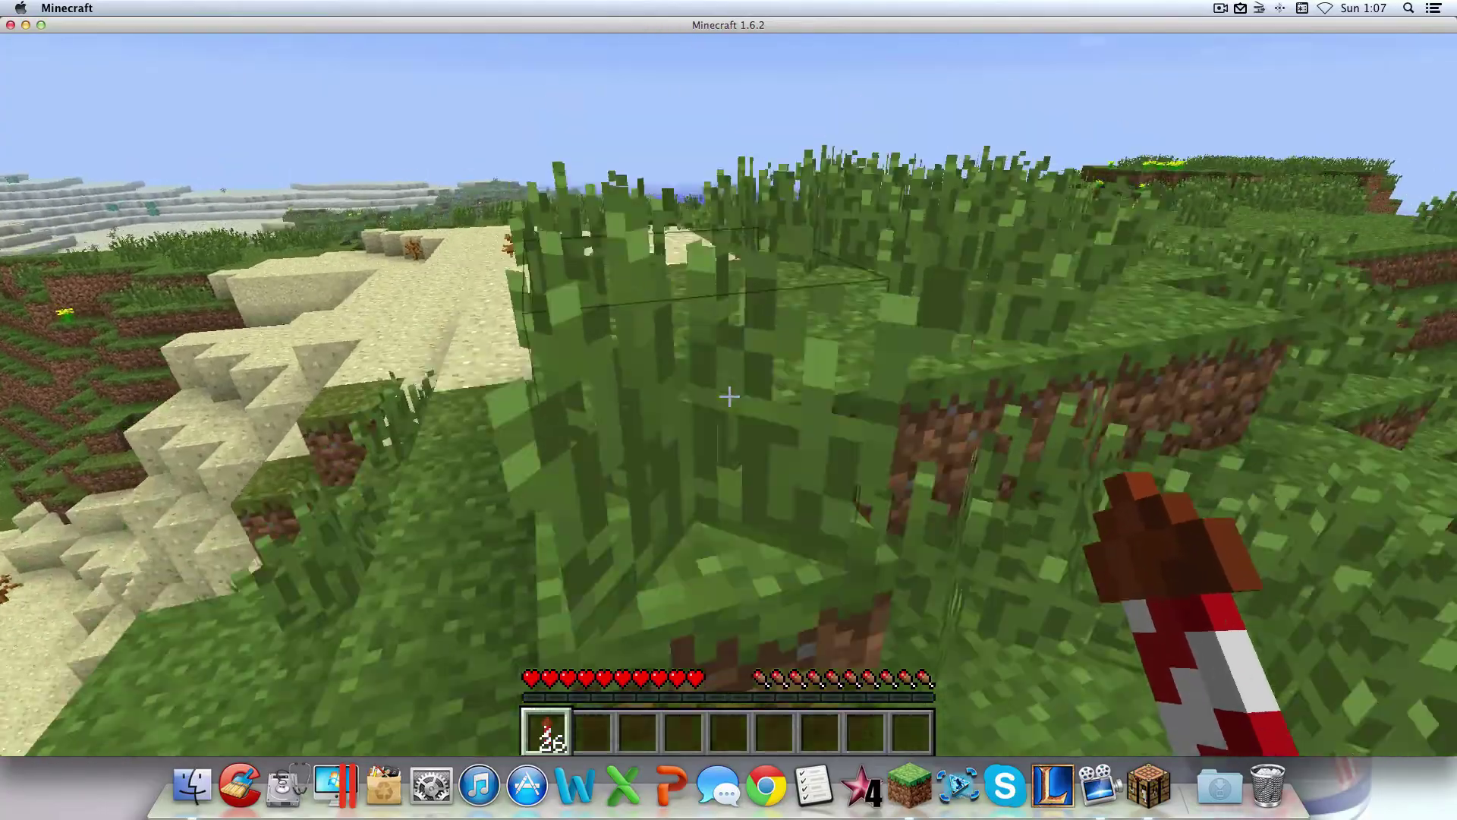
{"action": "key", "text": "w"}
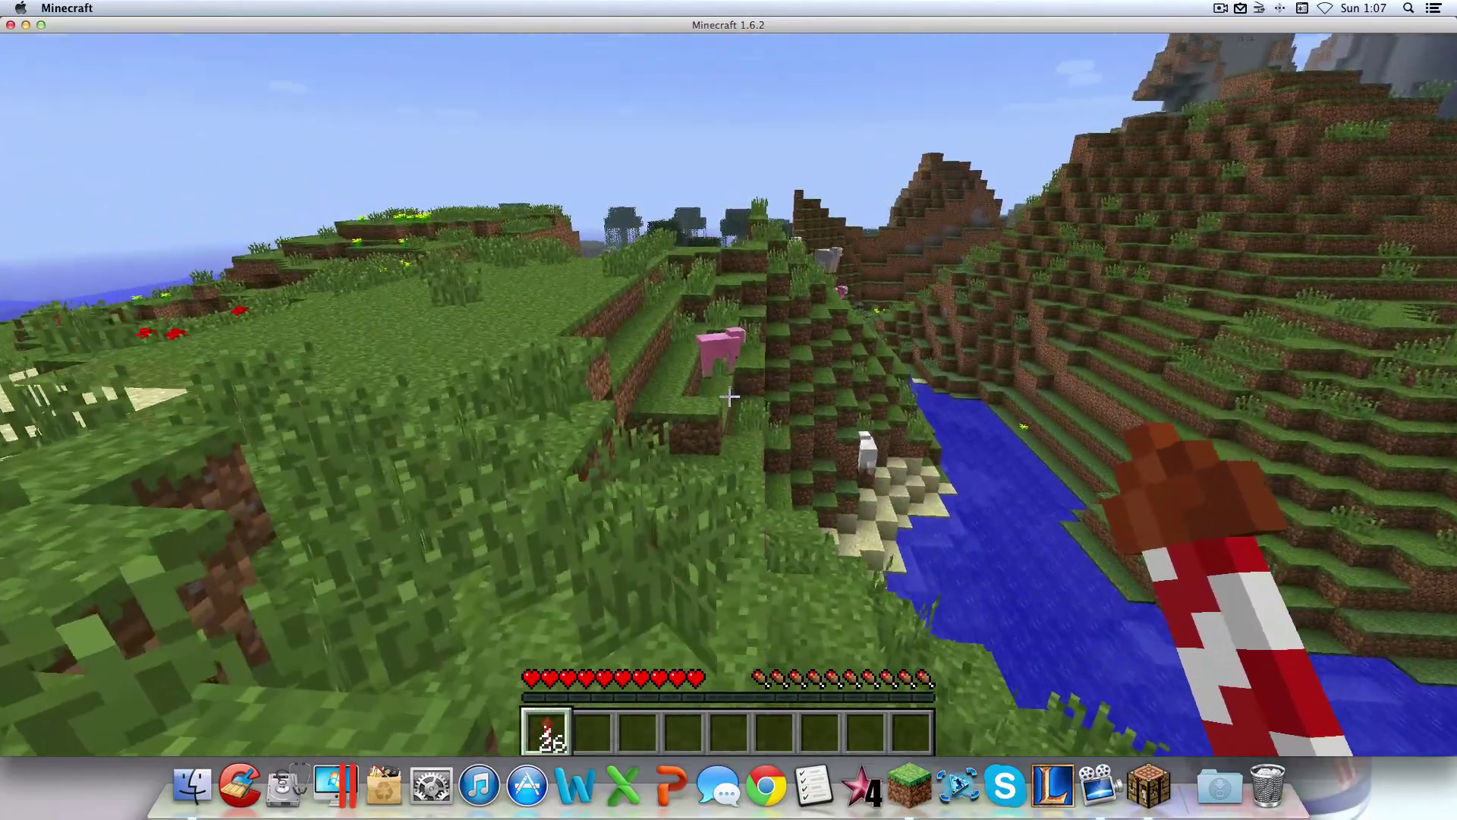